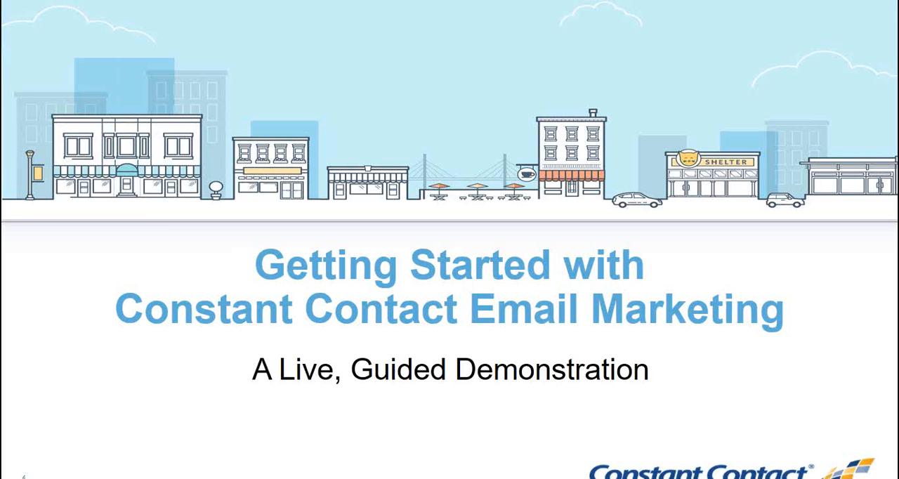
key("Right")
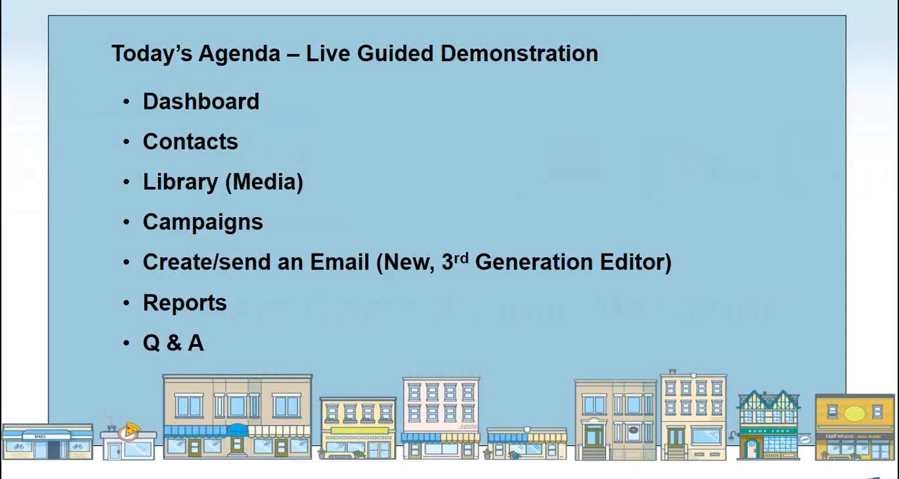
key("Right")
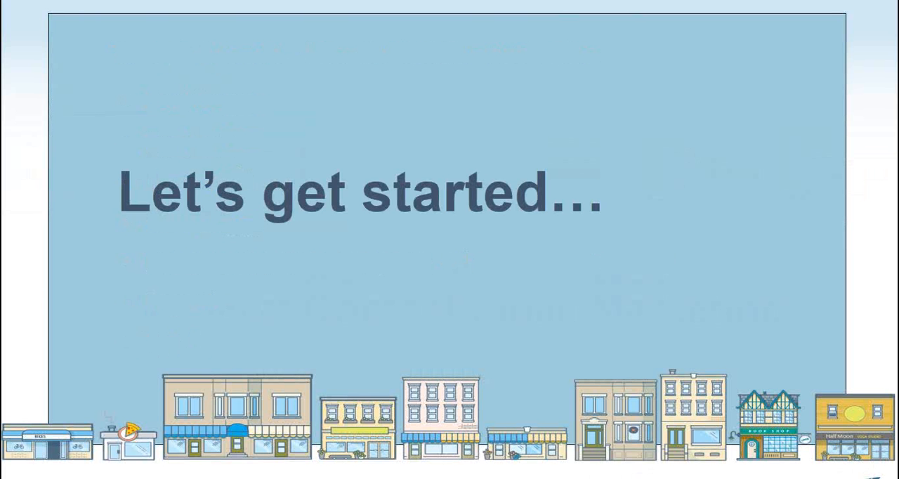
Switch from the slide show to the Constant Contact login page in Chrome and log in with the prefilled credentials
key("alt+Tab")
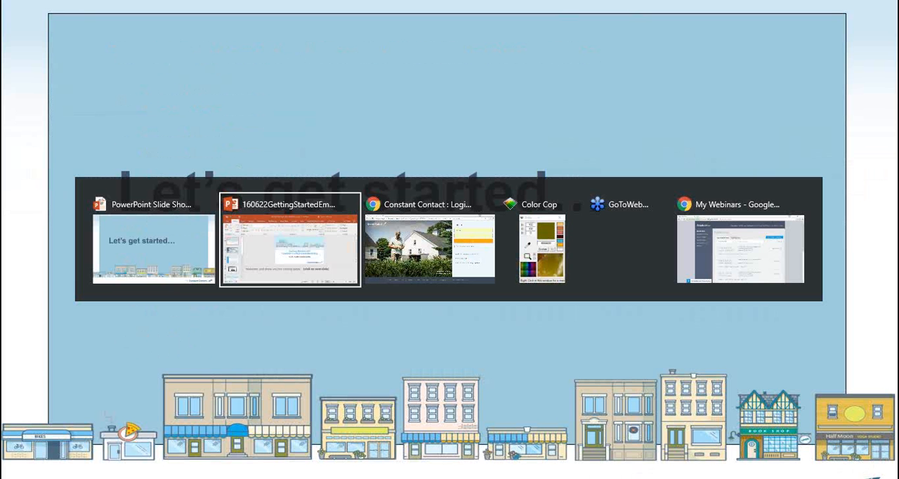
key("alt+Tab")
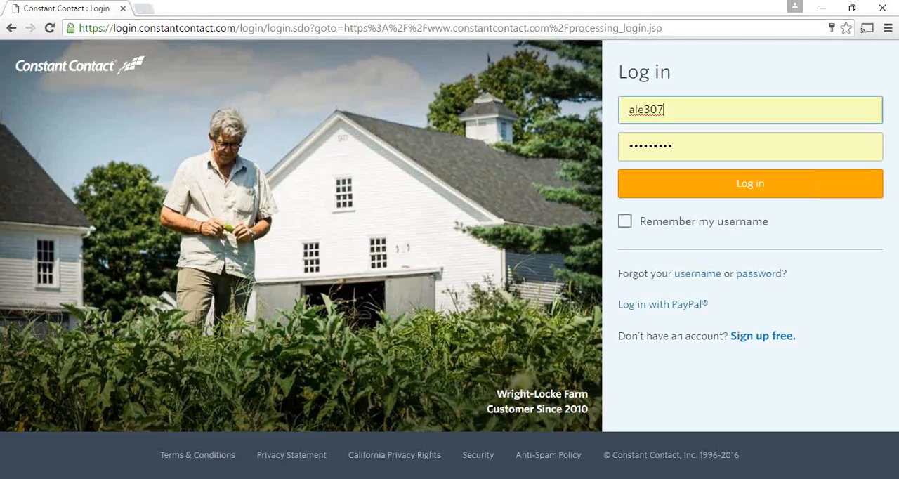
left_click(756, 195)
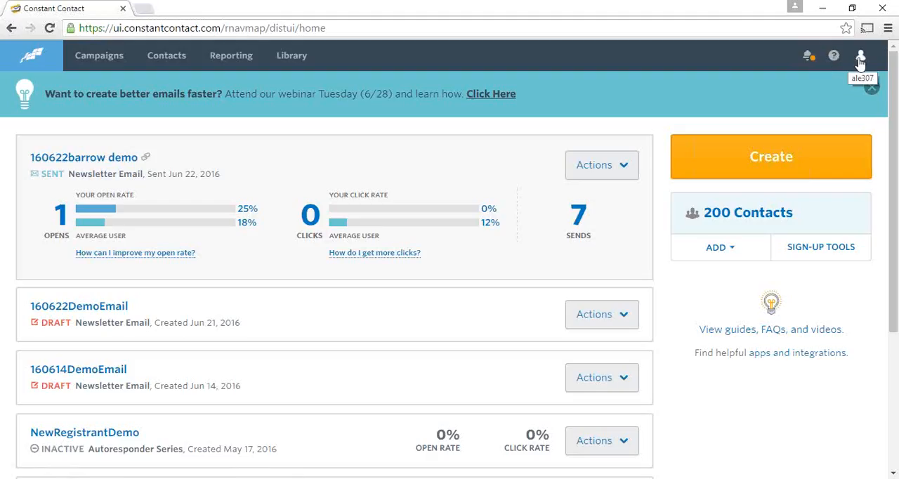
Show the account options and look through the recent campaigns on the dashboard
left_click(860, 62)
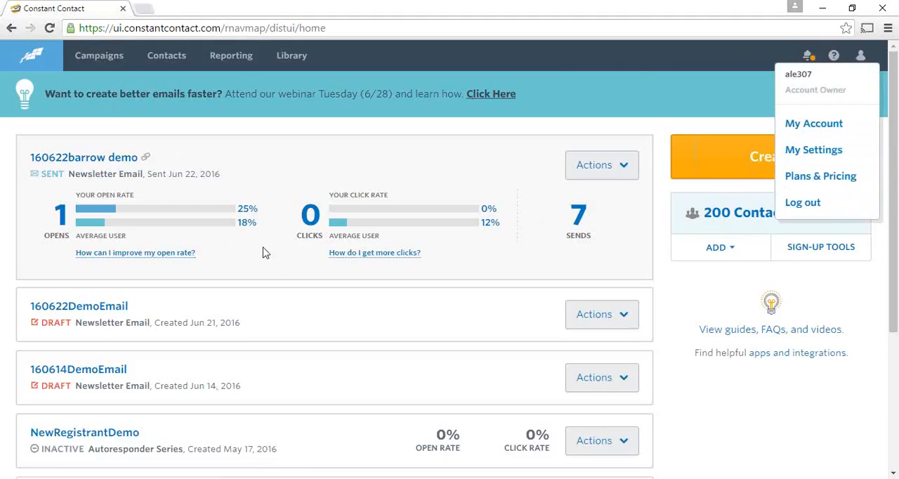
scroll(270, 314, "down", 1)
scroll(270, 314, "down", 1)
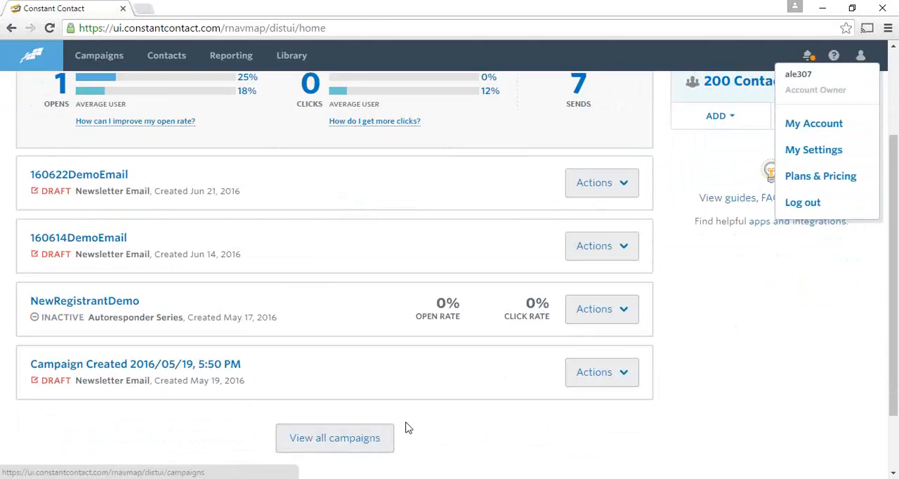
scroll(535, 428, "up", 2)
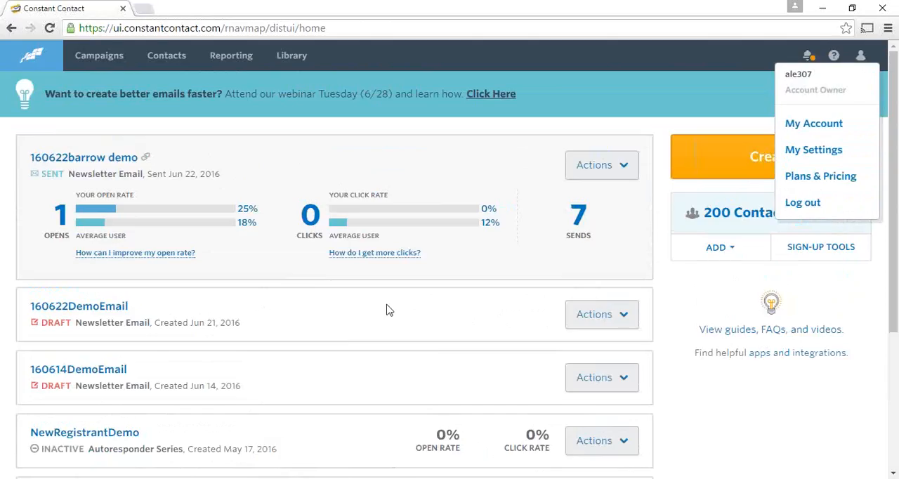
View the actions available for the 160622barrow demo campaign and the dashboard's options for adding contacts
left_click(624, 167)
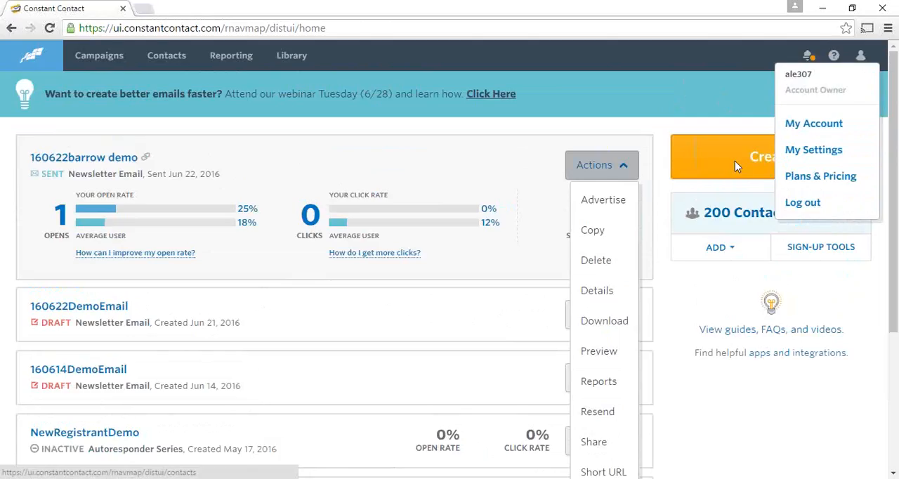
left_click(730, 250)
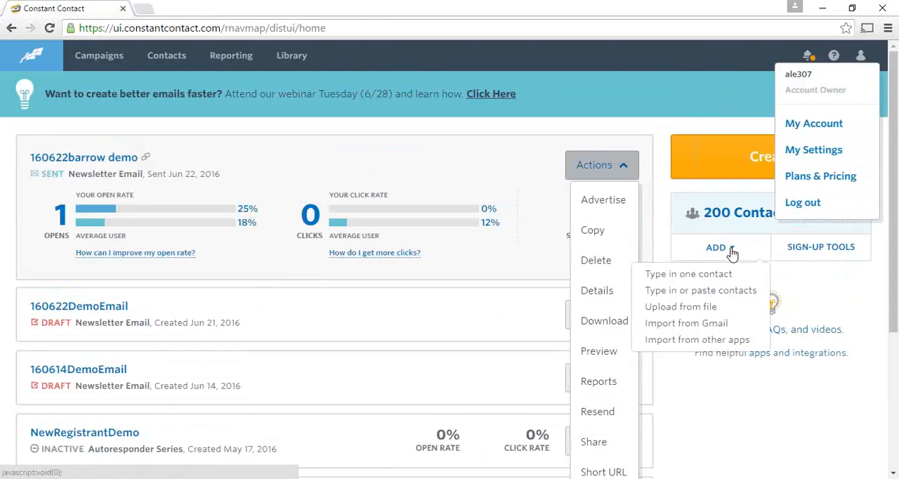
left_click(732, 251)
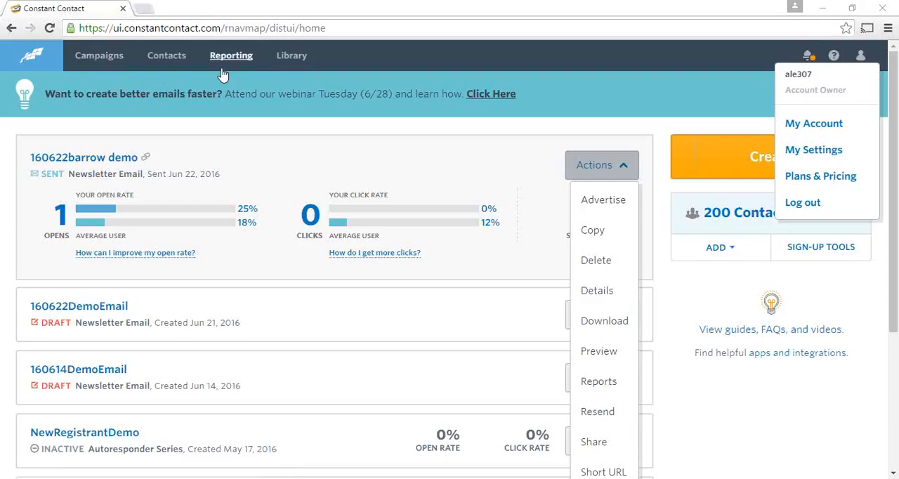
Go to the contact management page and dismiss the webinar banner
left_click(168, 59)
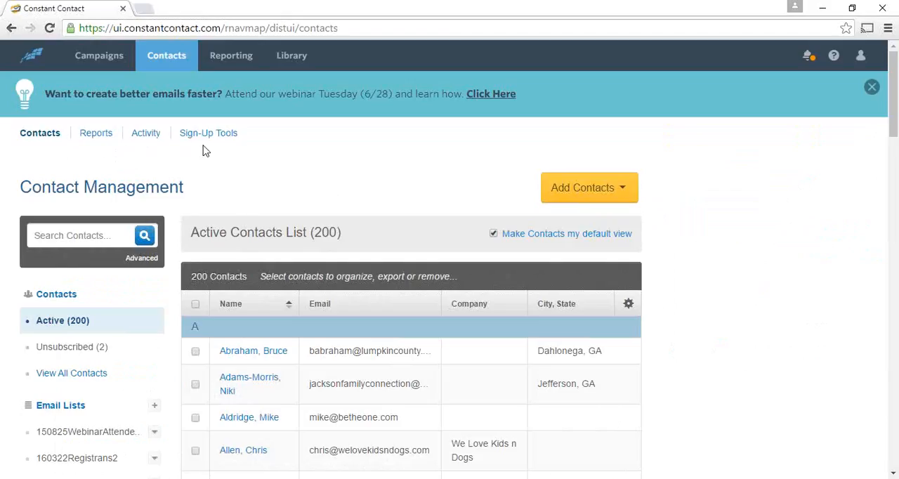
left_click(871, 89)
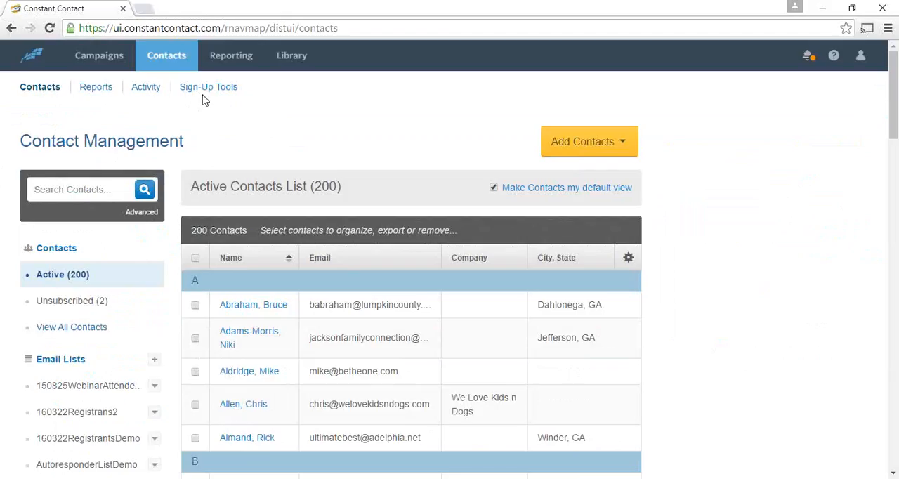
Examine the email lists and the tags beside the active contacts list
scroll(368, 115, "down", 2)
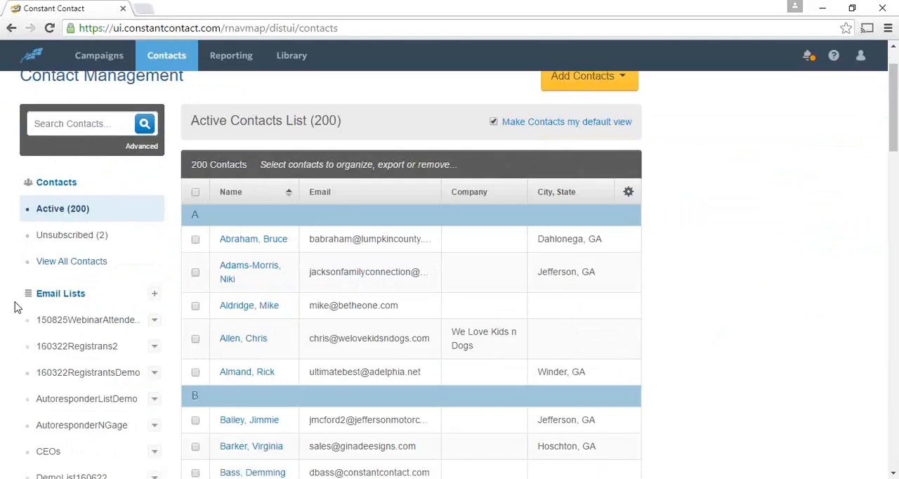
scroll(16, 305, "down", 4)
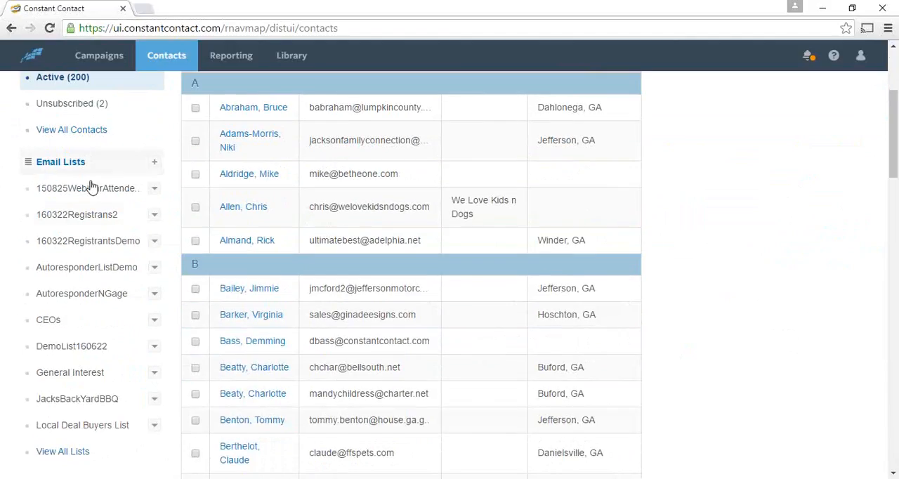
scroll(35, 295, "down", 4)
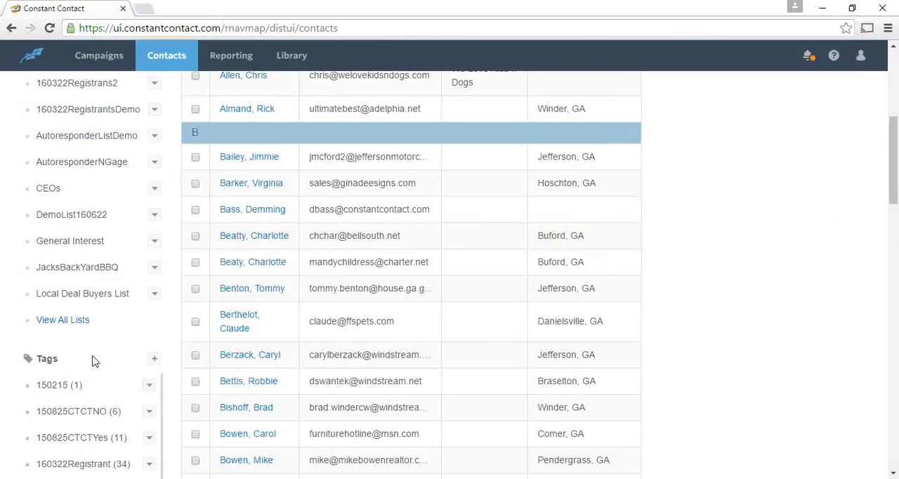
scroll(96, 361, "up", 4)
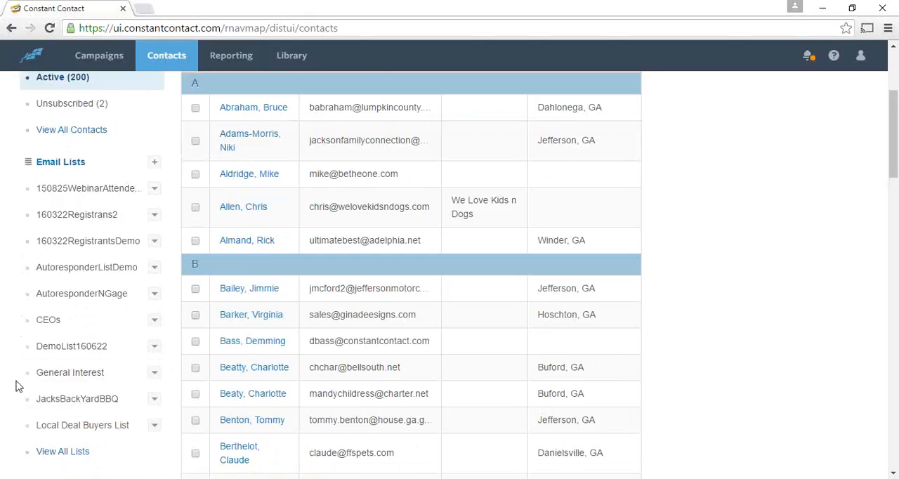
scroll(12, 386, "down", 2)
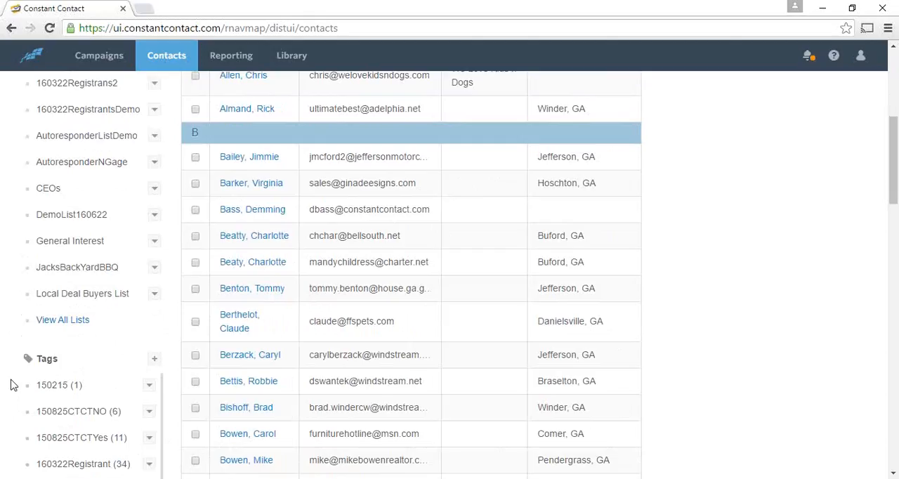
scroll(11, 385, "down", 2)
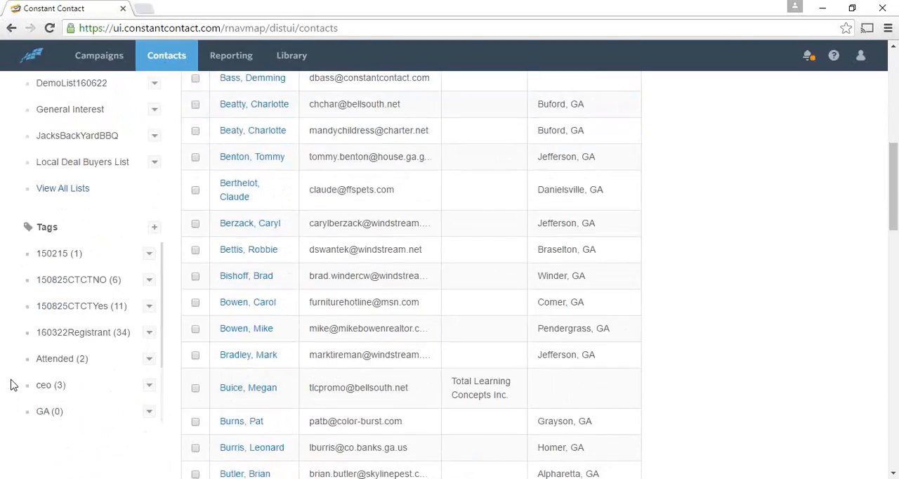
scroll(10, 385, "down", 1)
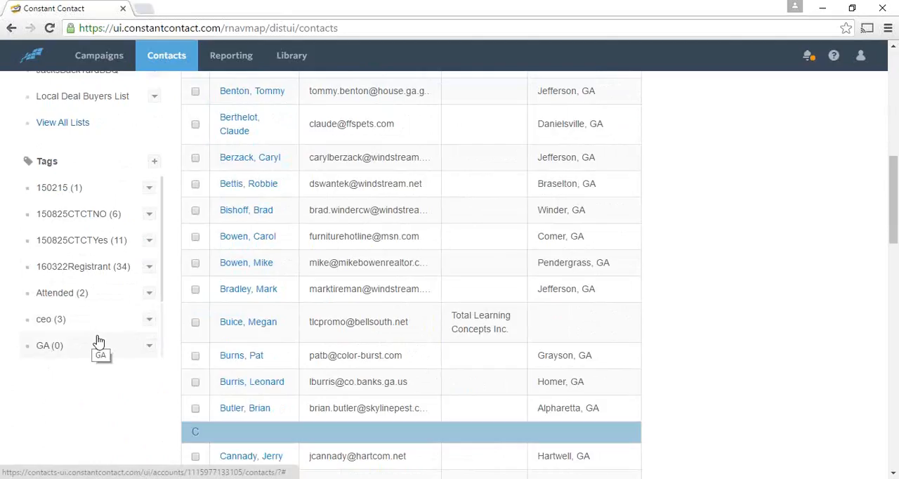
scroll(99, 342, "up", 3)
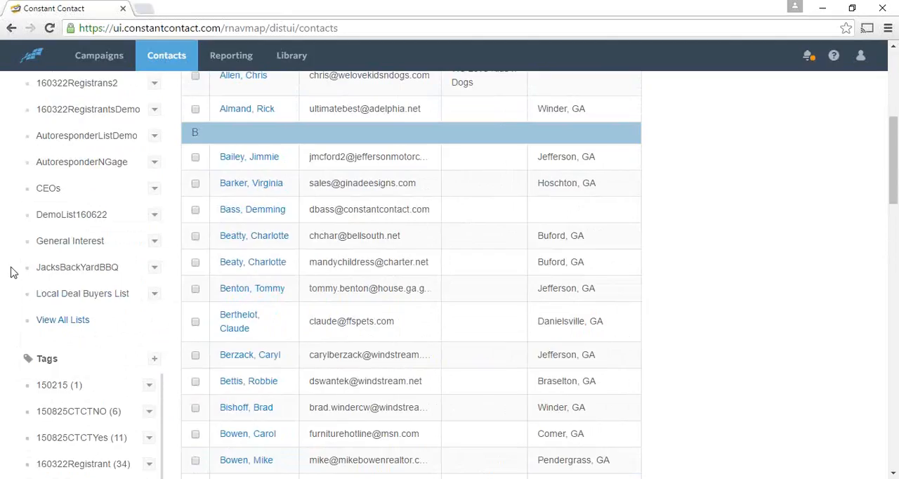
scroll(15, 321, "down", 1)
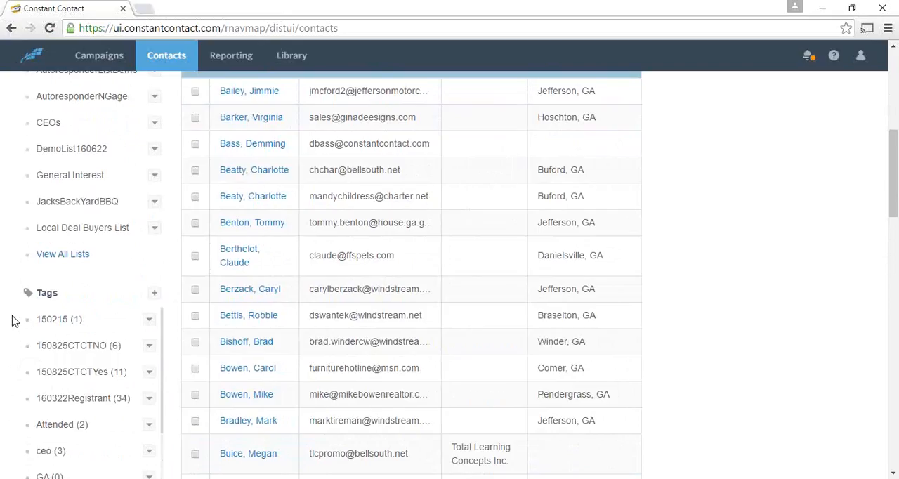
scroll(15, 321, "up", 4)
scroll(11, 321, "up", 2)
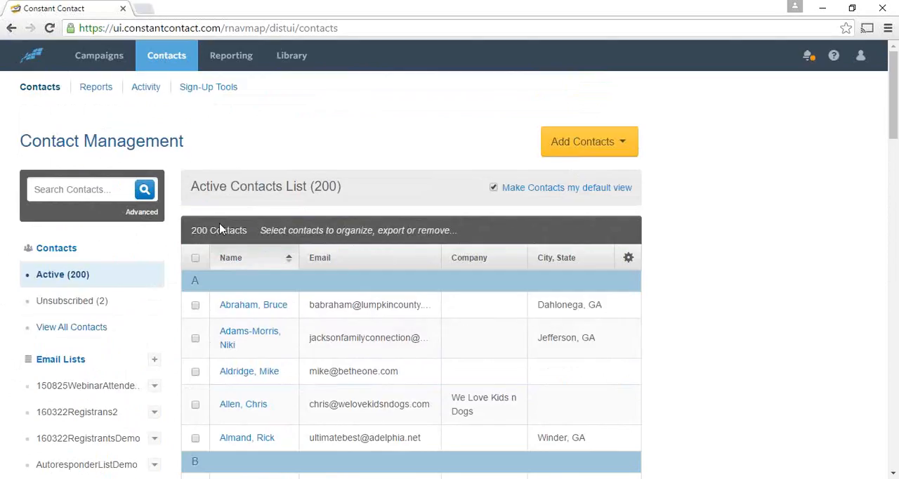
Open the email lists overview, then view the page for uploading contacts from a file and return
left_click(48, 364)
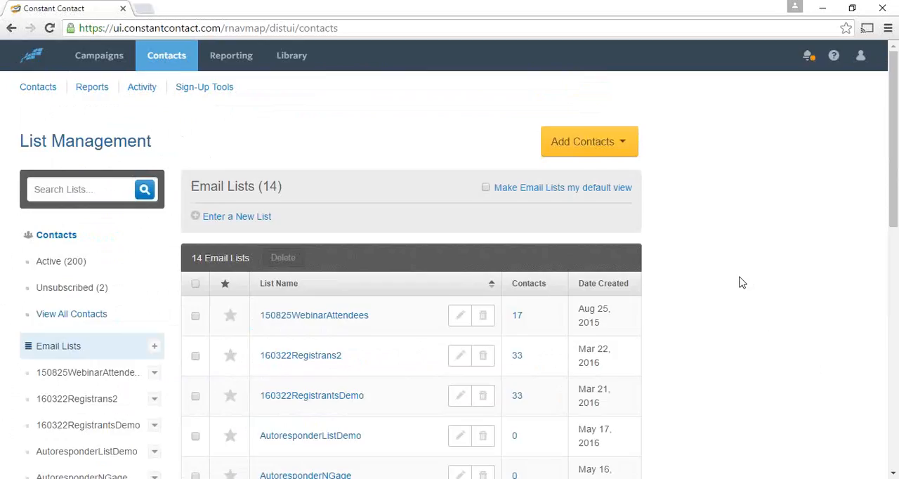
left_click(622, 144)
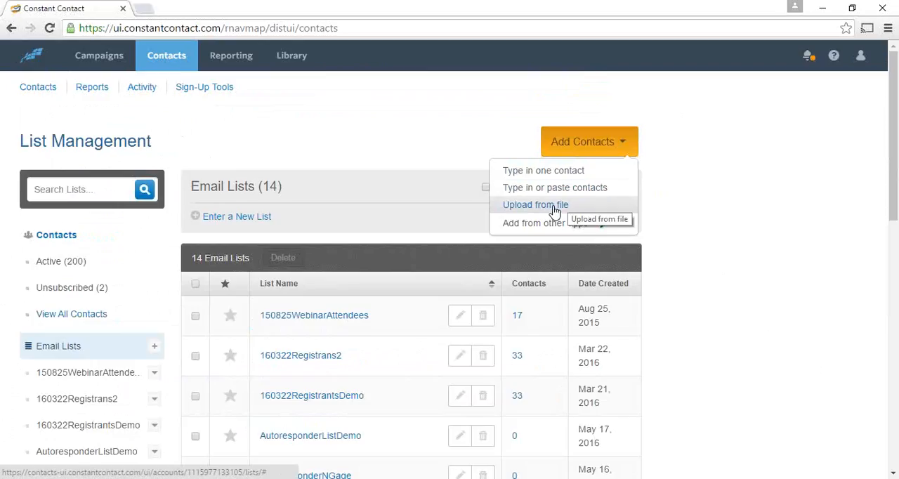
left_click(555, 208)
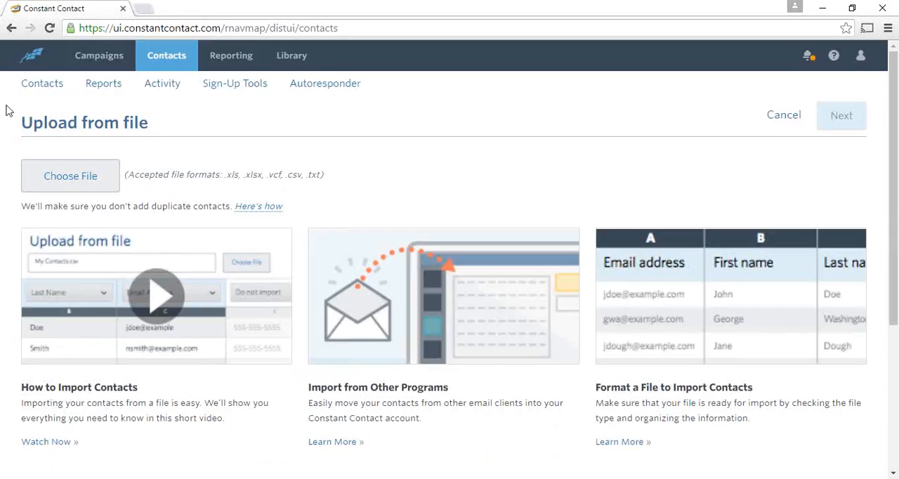
left_click(12, 30)
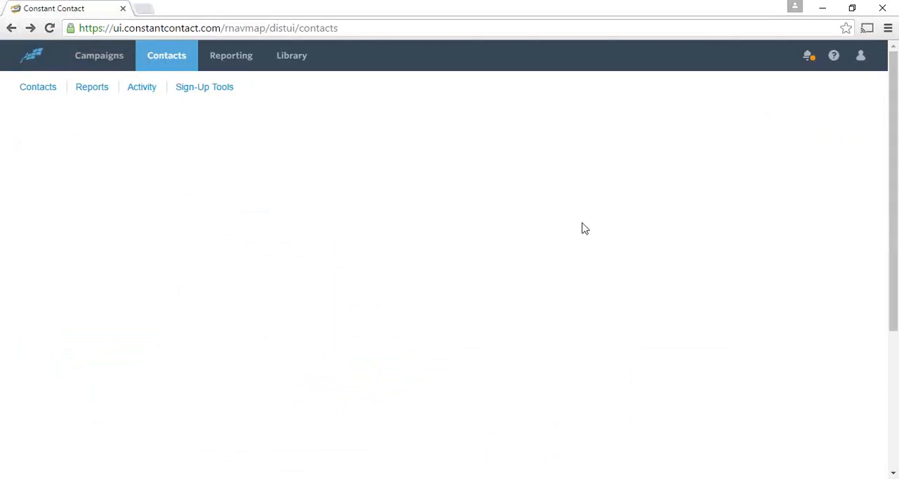
View which other apps contacts can be added from, then close the list of options
left_click(621, 145)
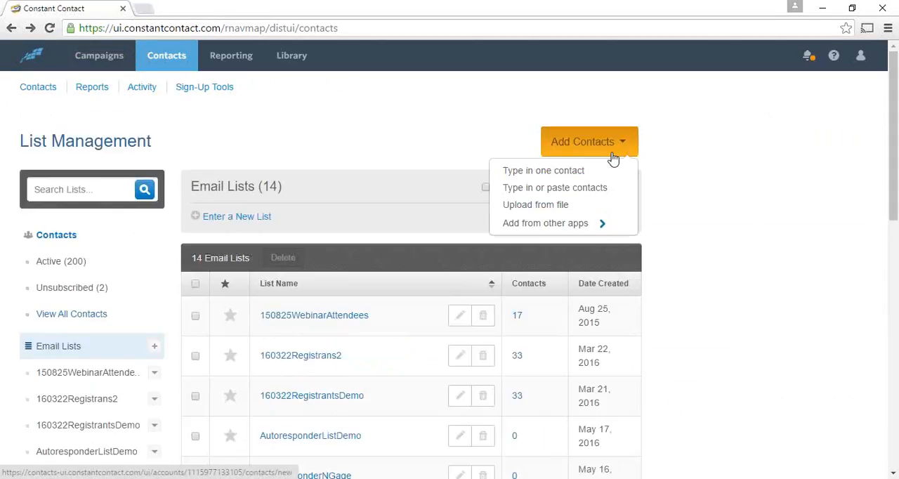
left_click(579, 225)
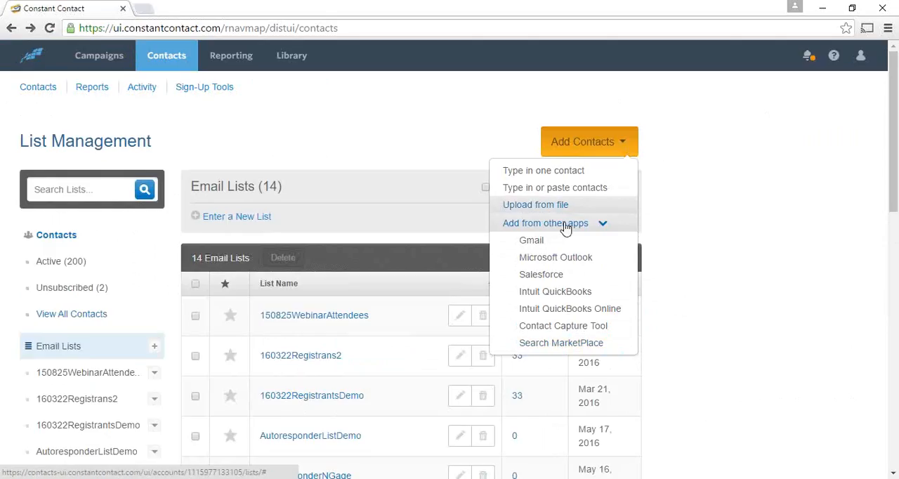
left_click(616, 144)
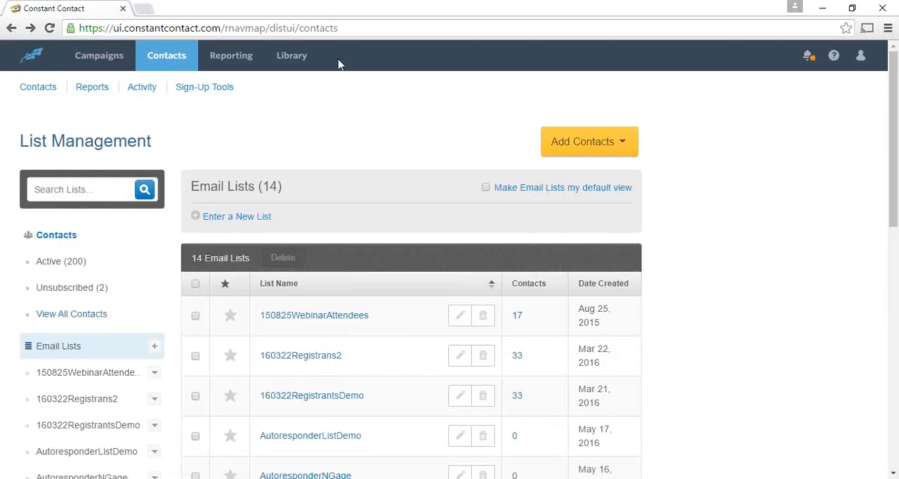
Open the Library and dismiss the Bigstock image gallery promotion
left_click(295, 56)
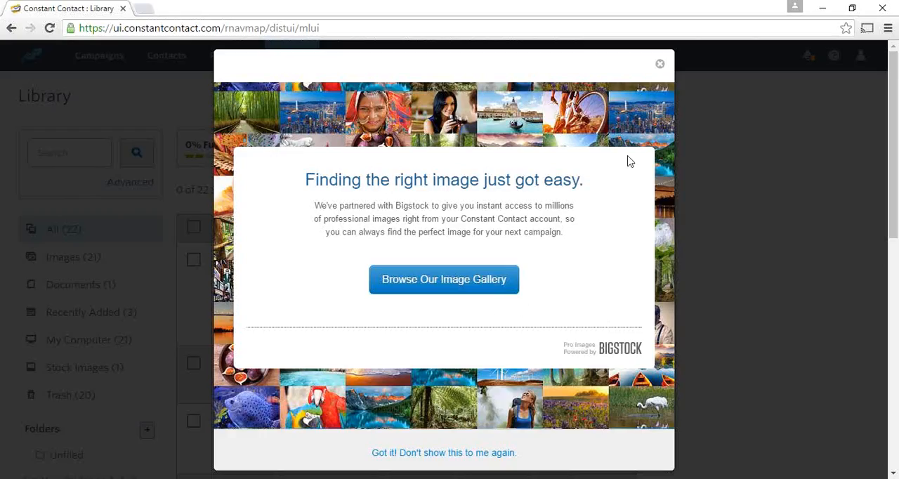
left_click(661, 66)
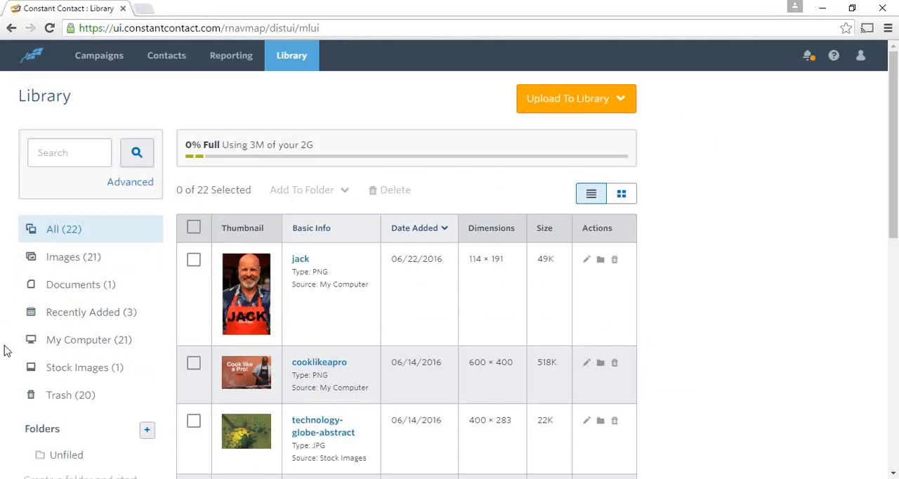
Switch the Library to the thumbnail grid view and browse the stored images
scroll(7, 348, "down", 1)
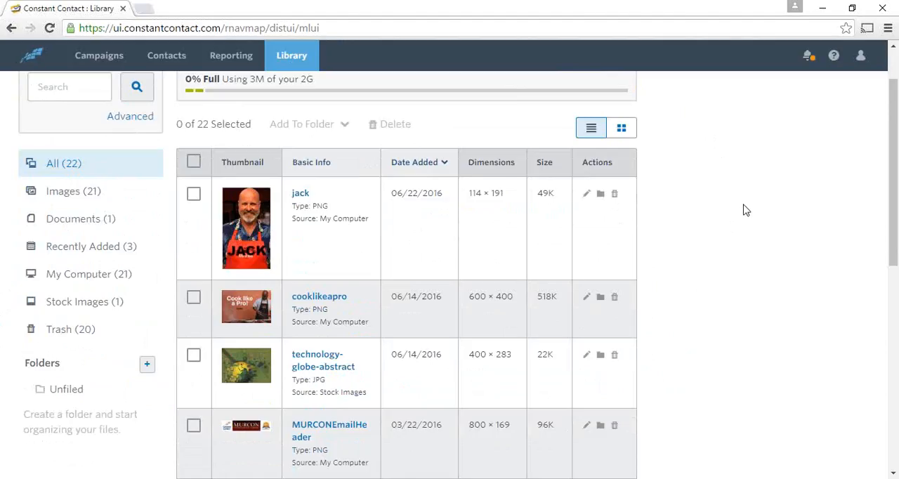
left_click(620, 128)
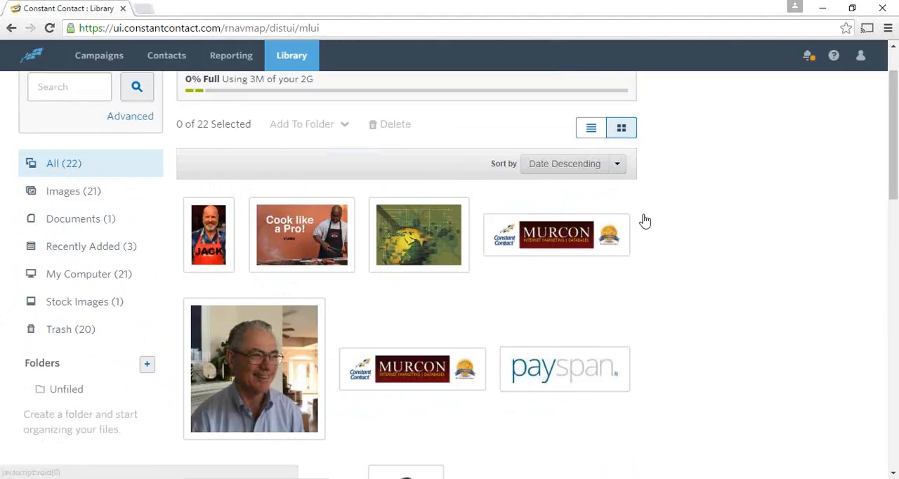
scroll(745, 272, "down", 6)
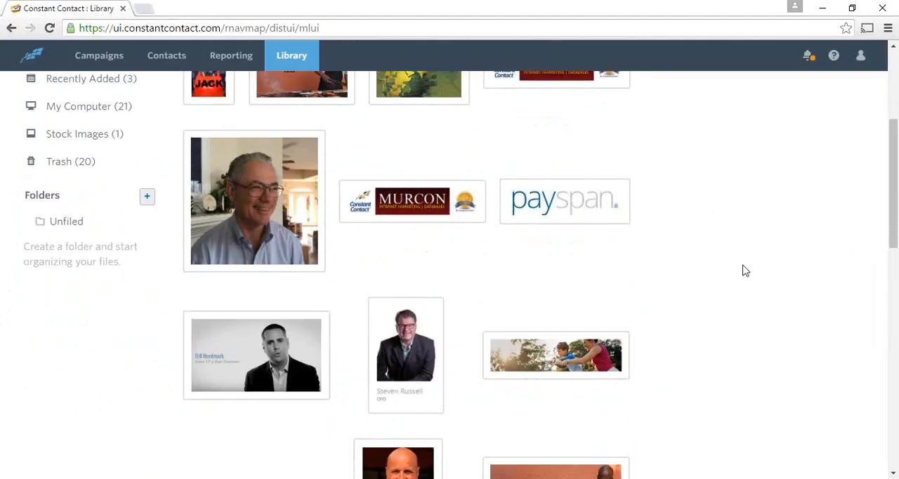
Look through the remaining image thumbnails in the Library, then switch it back to the detailed list view
scroll(748, 274, "down", 2)
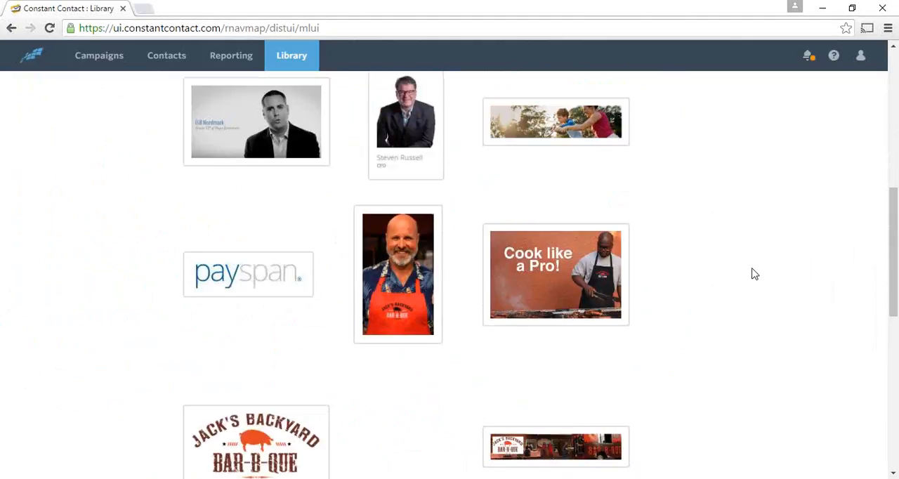
scroll(749, 273, "up", 8)
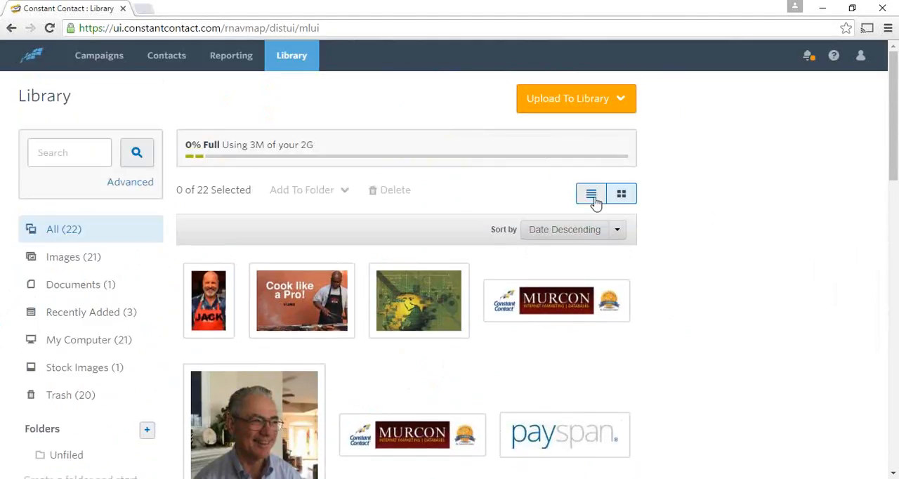
left_click(593, 197)
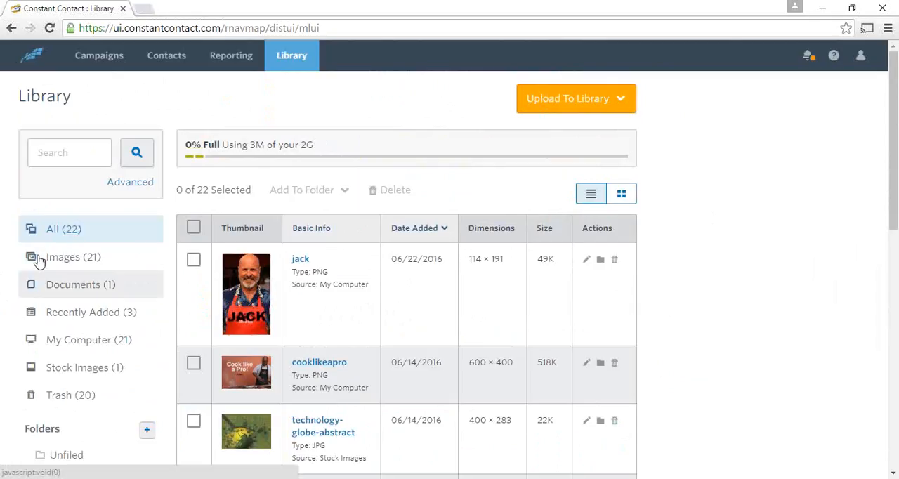
Filter the Library to show only documents and look over its category and folder lists
left_click(42, 280)
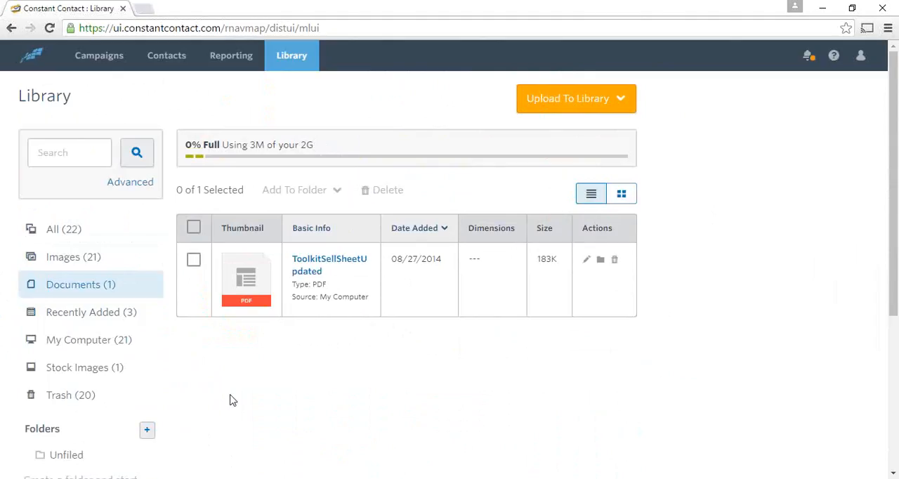
scroll(232, 400, "down", 1)
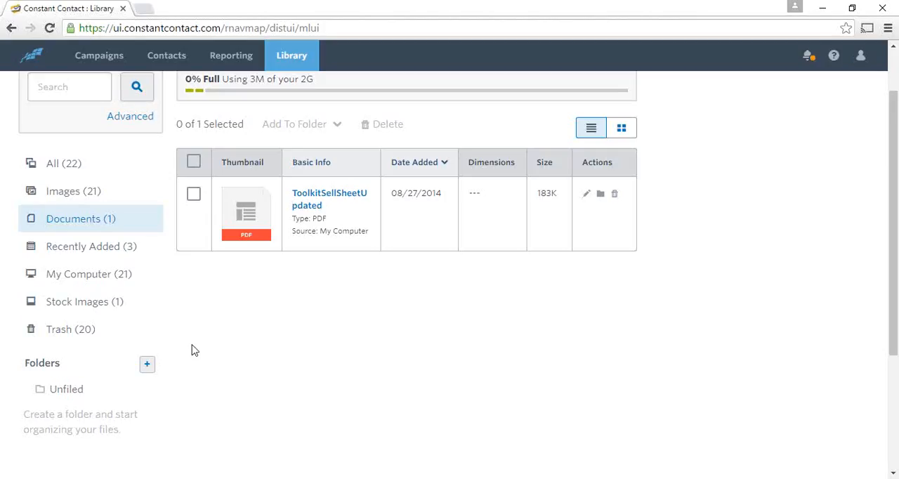
scroll(194, 350, "up", 1)
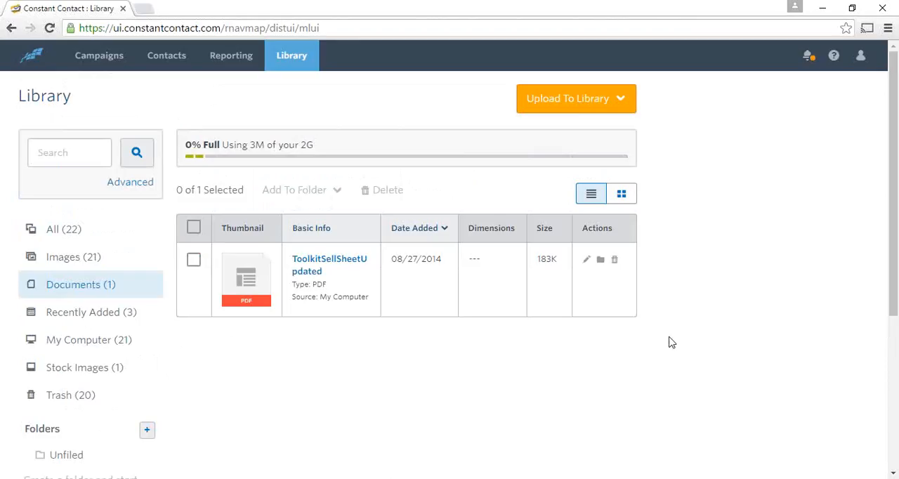
View the sources from which files can be uploaded to the Library, then close the list of sources
left_click(621, 103)
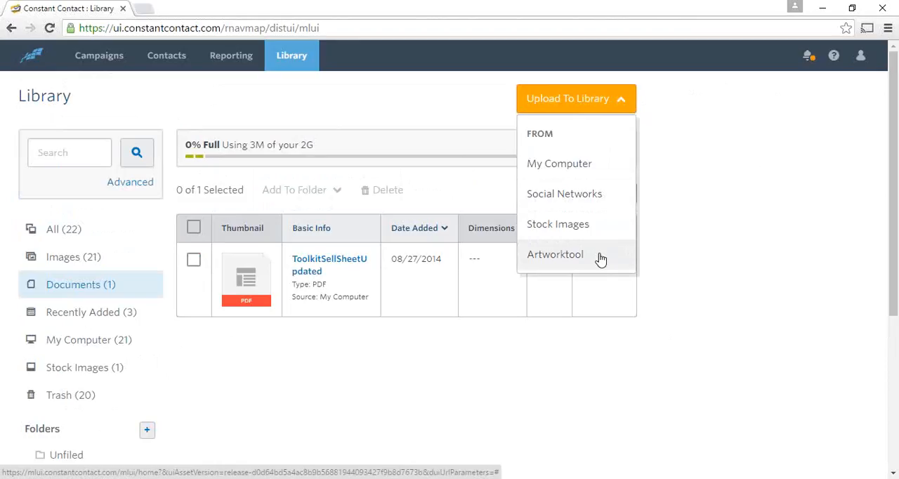
left_click(488, 106)
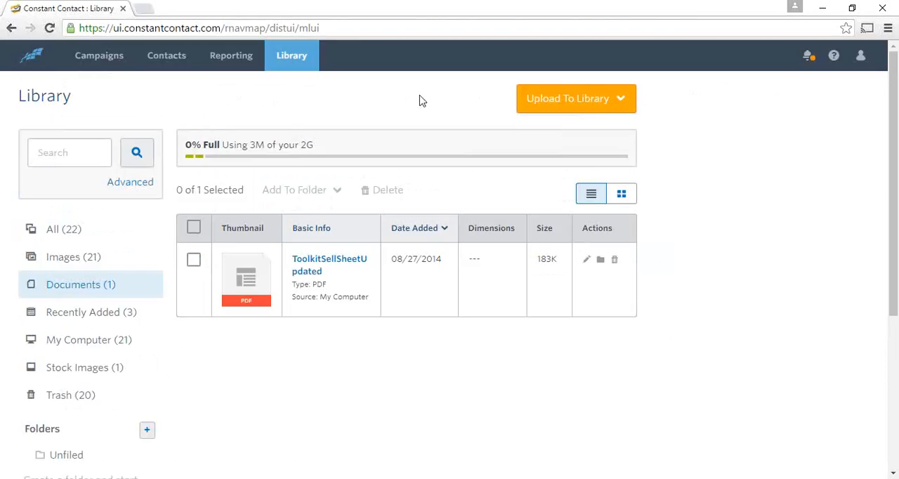
Open the Campaigns page and expand the Folders, Status and Activity Type filter groups
left_click(93, 59)
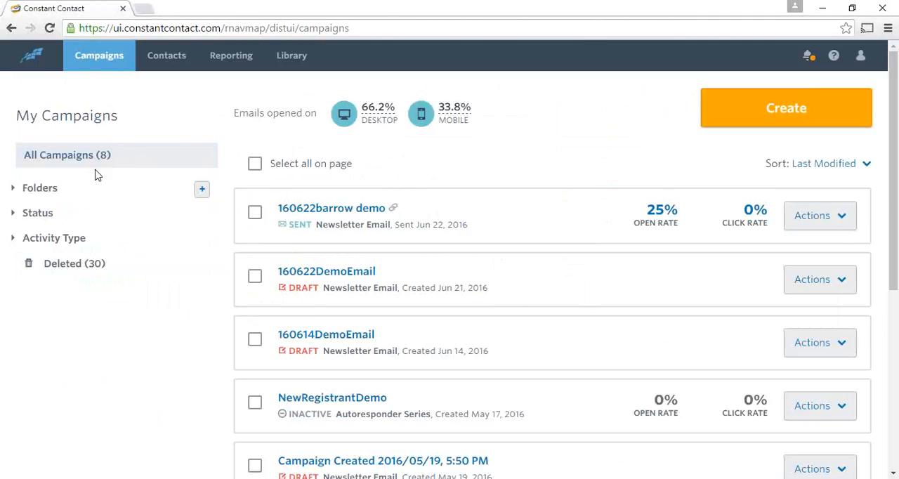
left_click(13, 190)
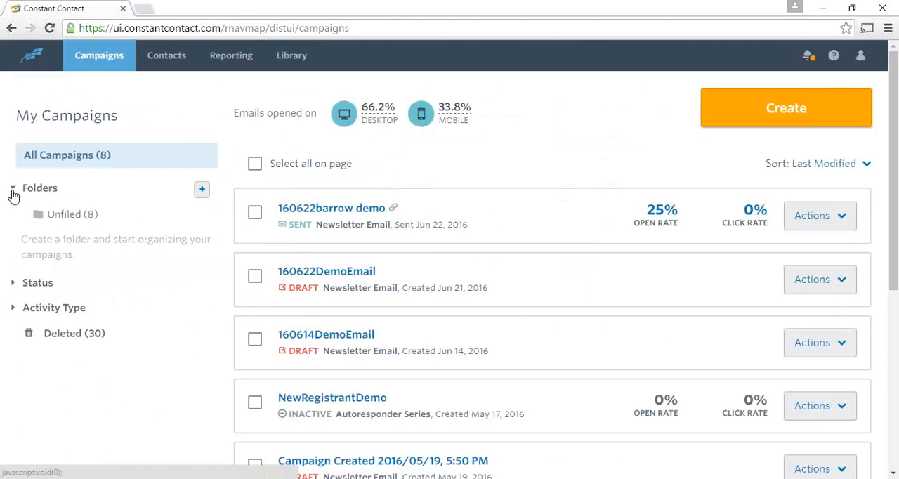
left_click(10, 282)
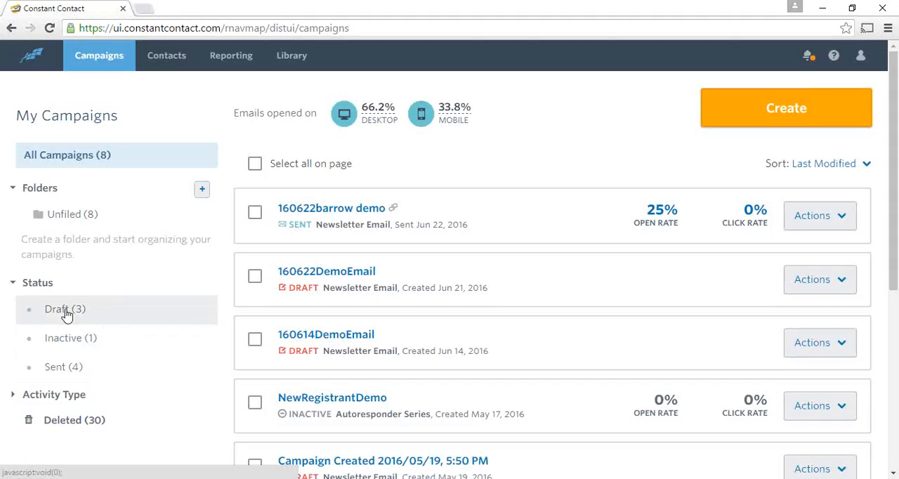
scroll(59, 376, "down", 2)
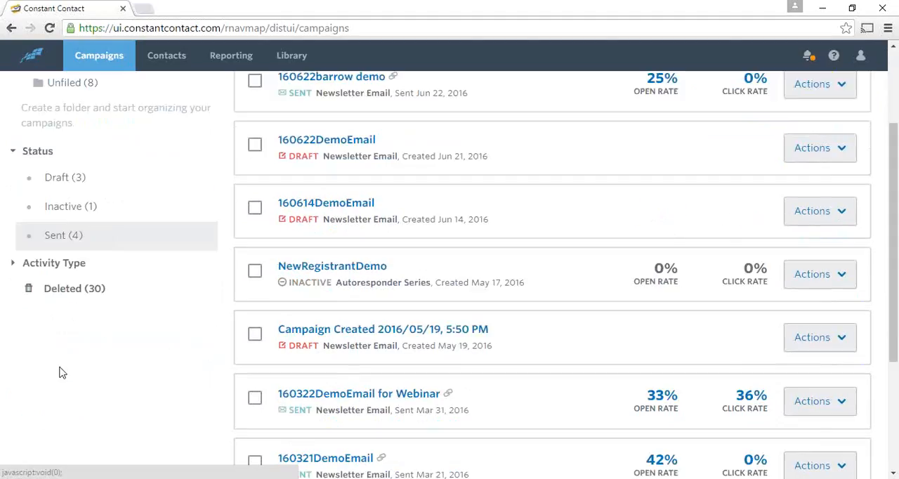
left_click(13, 266)
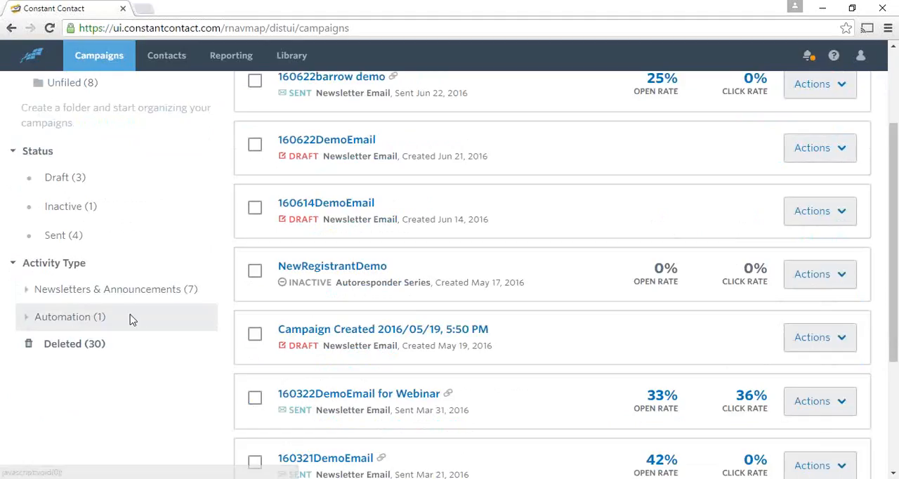
scroll(130, 320, "up", 2)
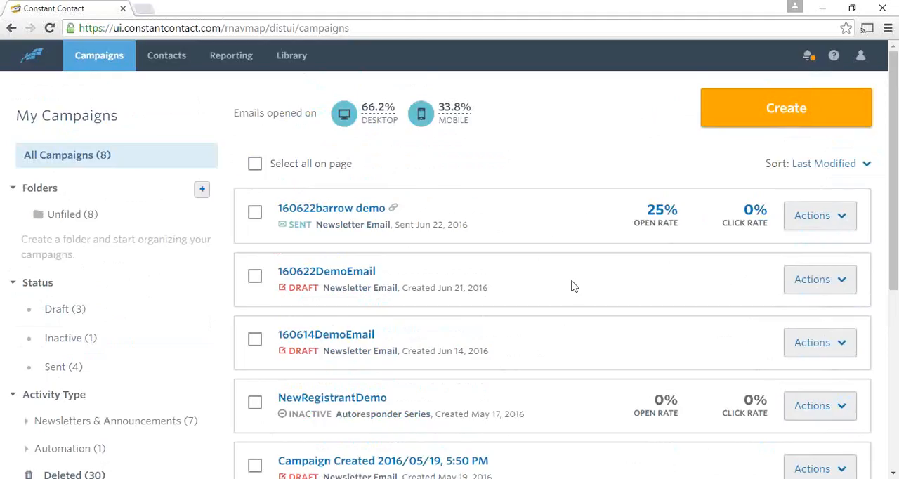
Browse the campaigns list and examine the actions available for the most recently sent newsletter, closing the list of actions without choosing one
scroll(572, 284, "down", 1)
scroll(571, 283, "down", 2)
scroll(572, 285, "up", 3)
left_click(843, 220)
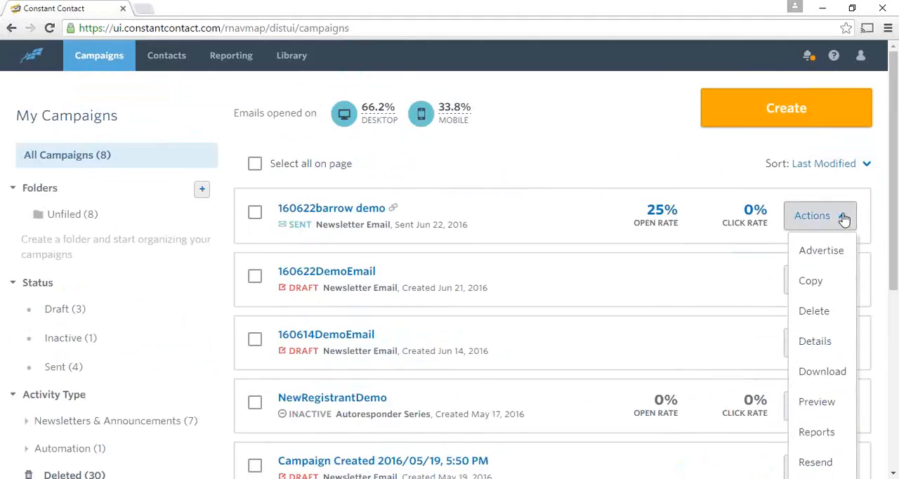
left_click(843, 219)
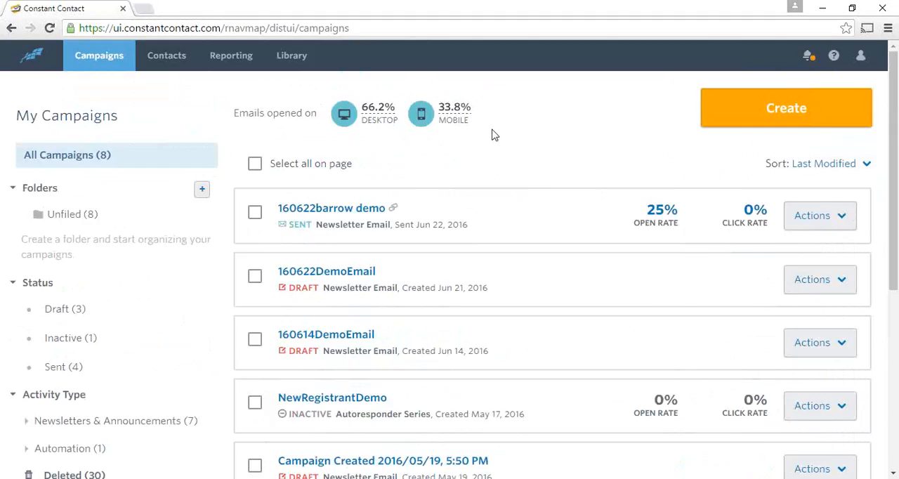
scroll(569, 140, "down", 1)
scroll(577, 117, "up", 1)
left_click(842, 219)
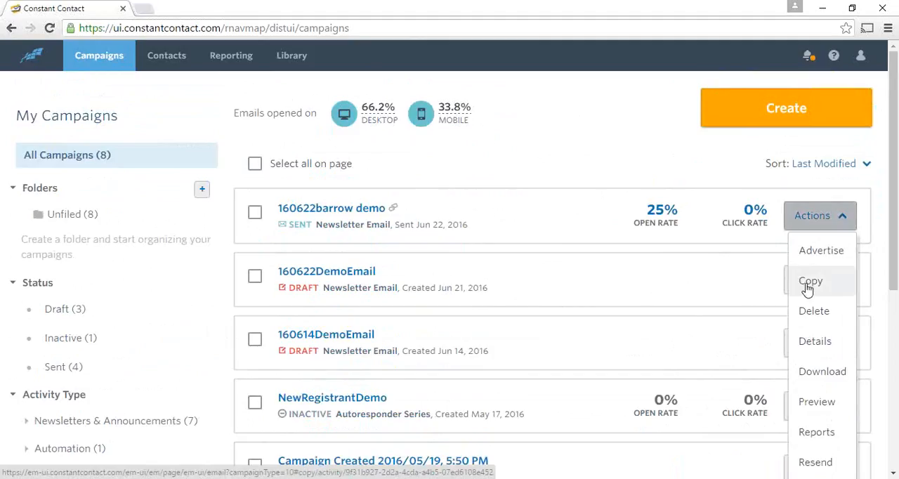
left_click(842, 217)
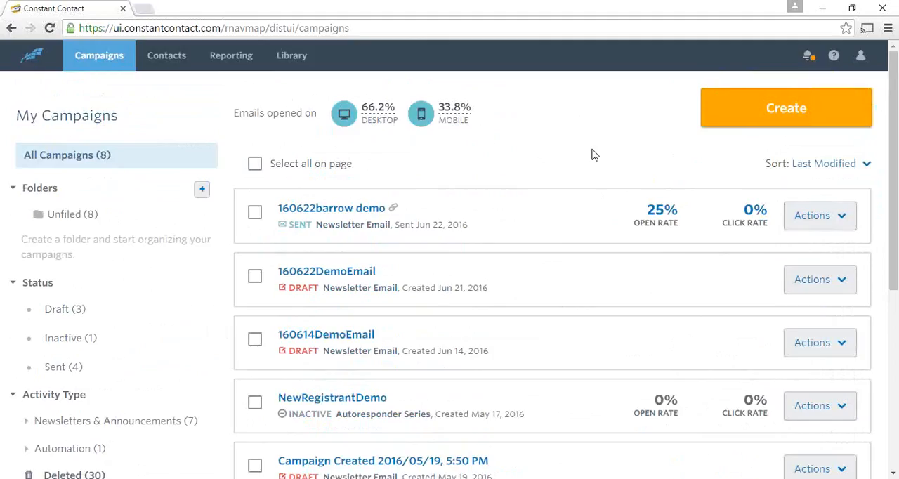
Start creating a new campaign, expand the full list of campaign types and choose Send an Email
left_click(783, 118)
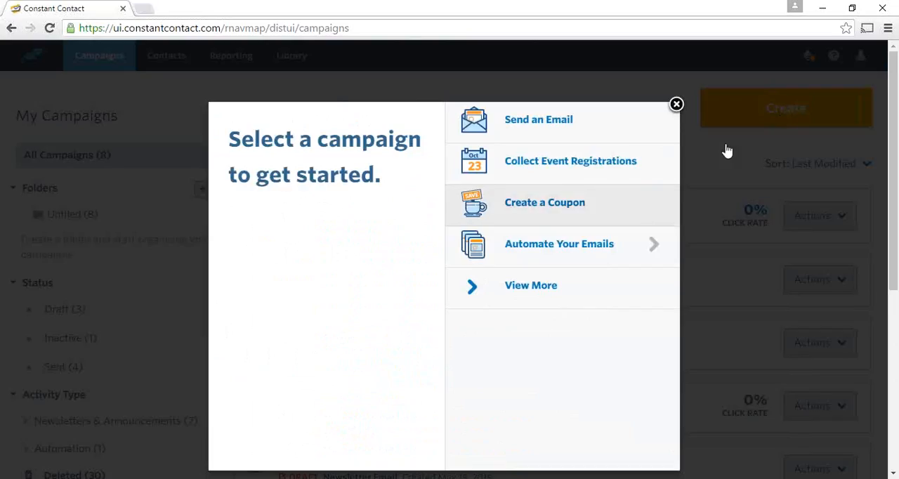
left_click(537, 292)
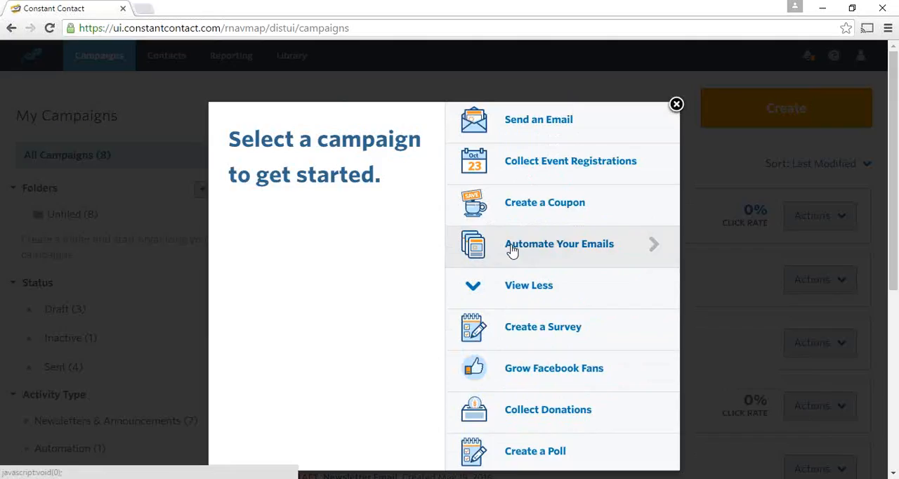
left_click(561, 123)
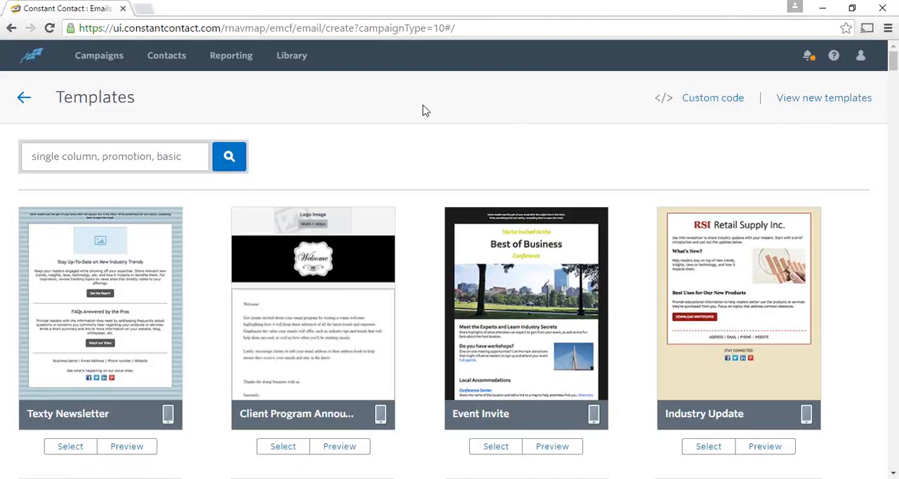
Browse the legacy email templates, noting the mobile phone marker on designs such as Basic Letter, and return to the start of the gallery
scroll(427, 112, "down", 5)
scroll(429, 116, "down", 2)
scroll(429, 116, "down", 2)
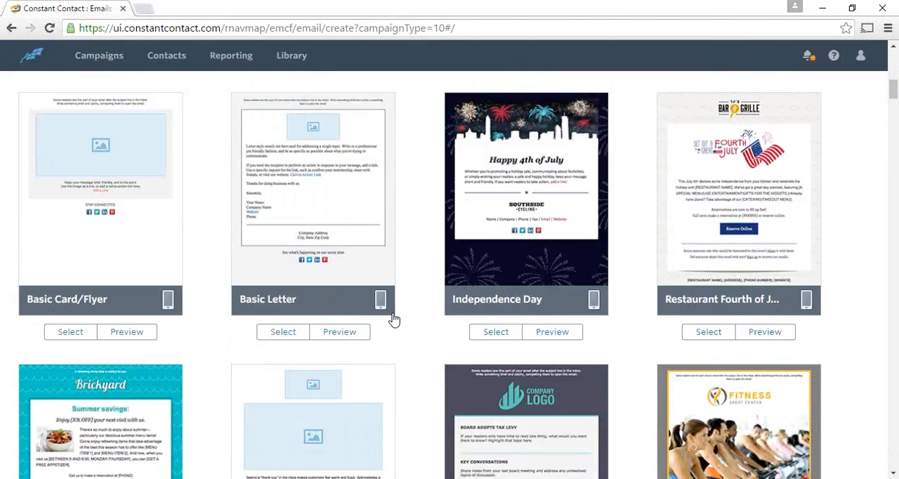
mouse_move(381, 301)
scroll(427, 207, "up", 3)
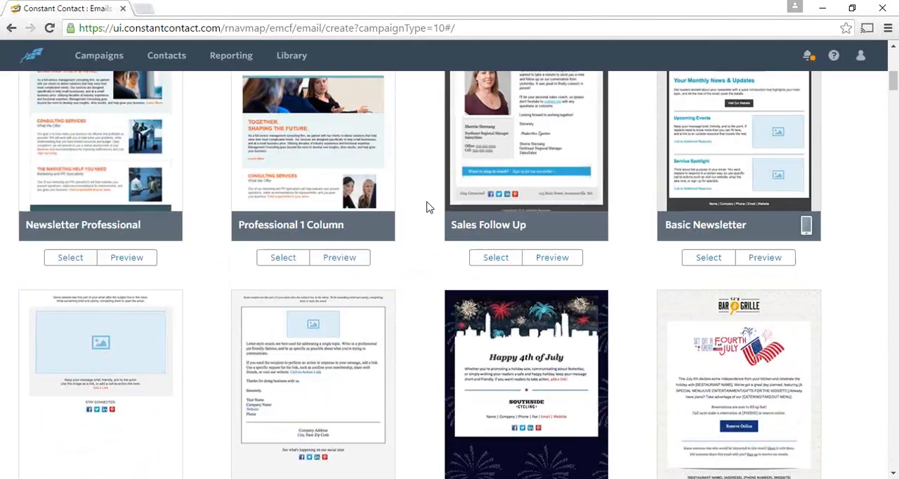
scroll(426, 207, "up", 6)
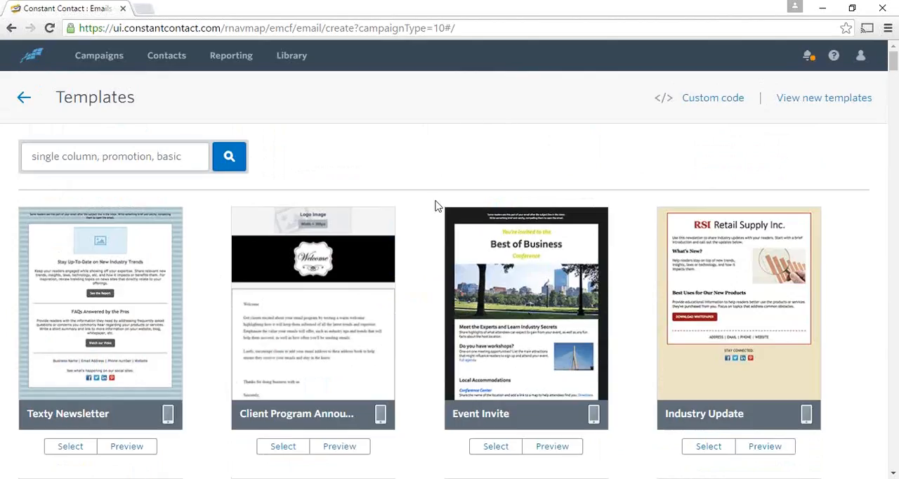
Switch to the new email templates and browse the gallery as far as the Event Feedback Request design and back
left_click(833, 102)
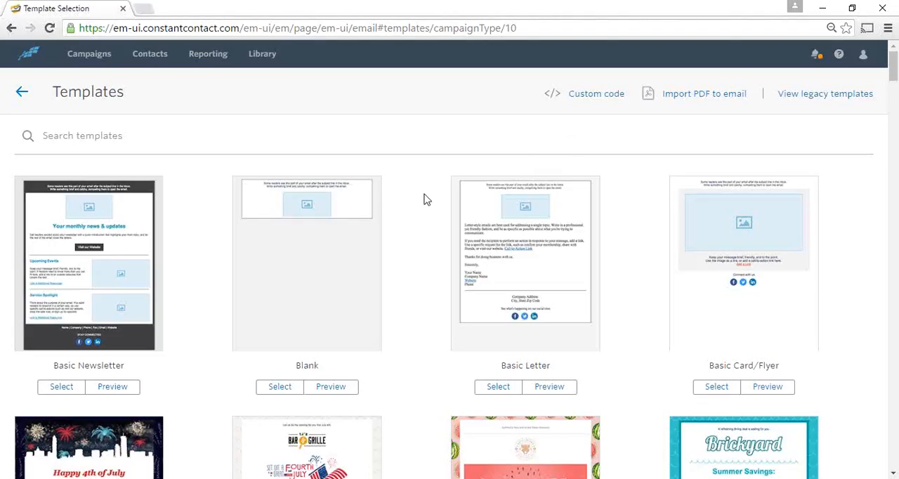
scroll(418, 211, "down", 1)
scroll(418, 211, "down", 1)
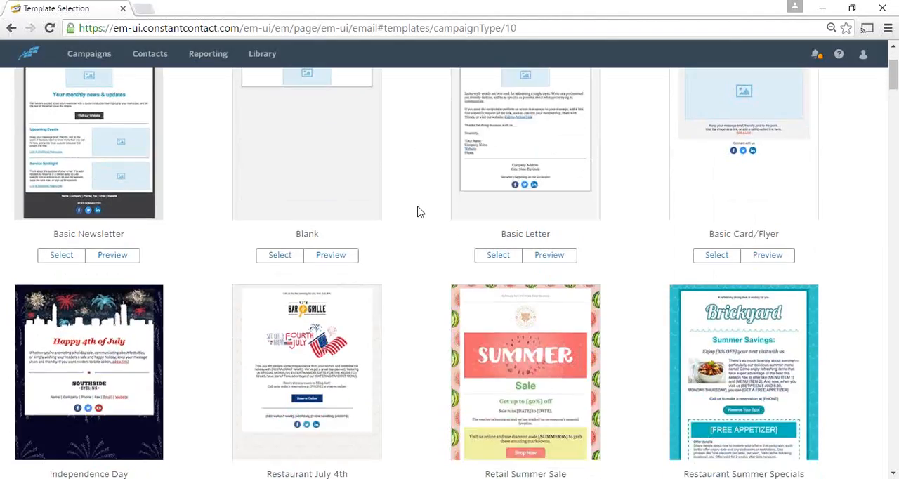
scroll(419, 210, "down", 4)
scroll(418, 211, "down", 3)
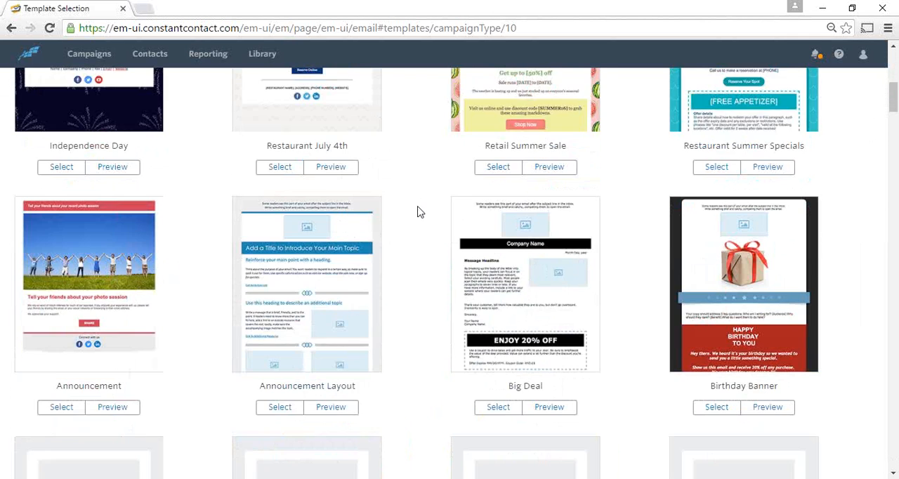
scroll(419, 210, "down", 3)
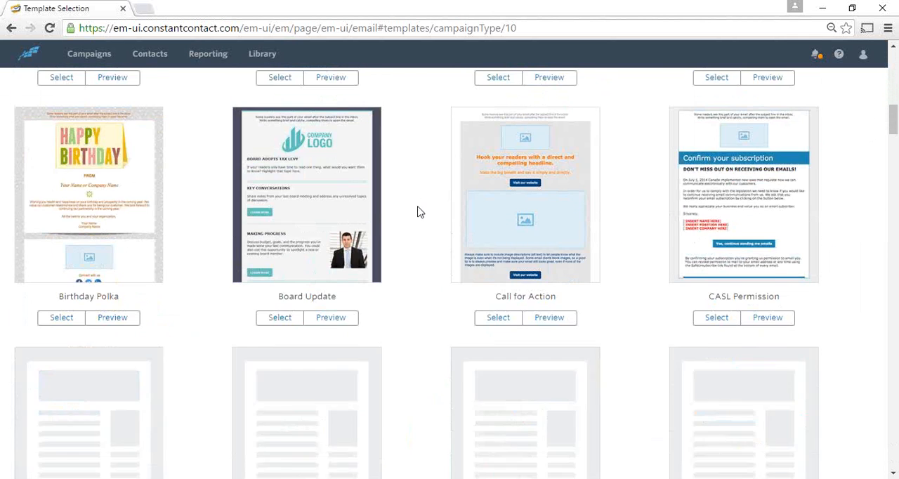
scroll(418, 212, "down", 2)
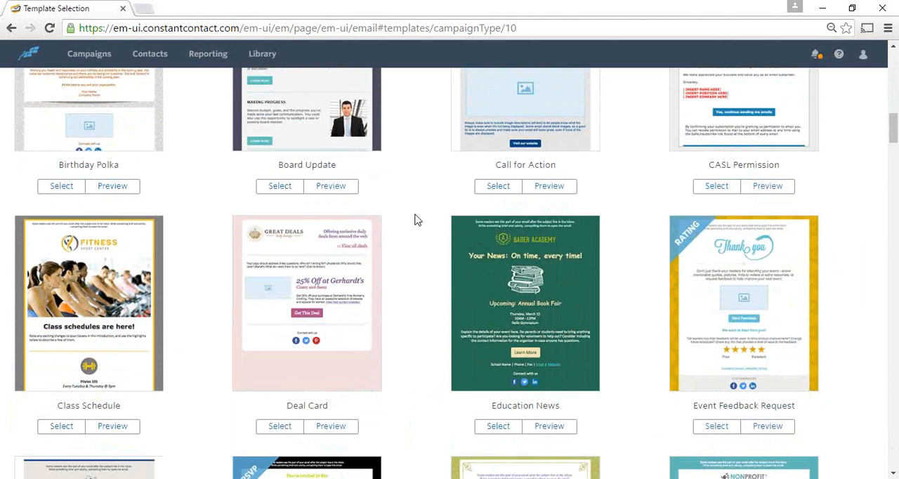
scroll(415, 221, "up", 5)
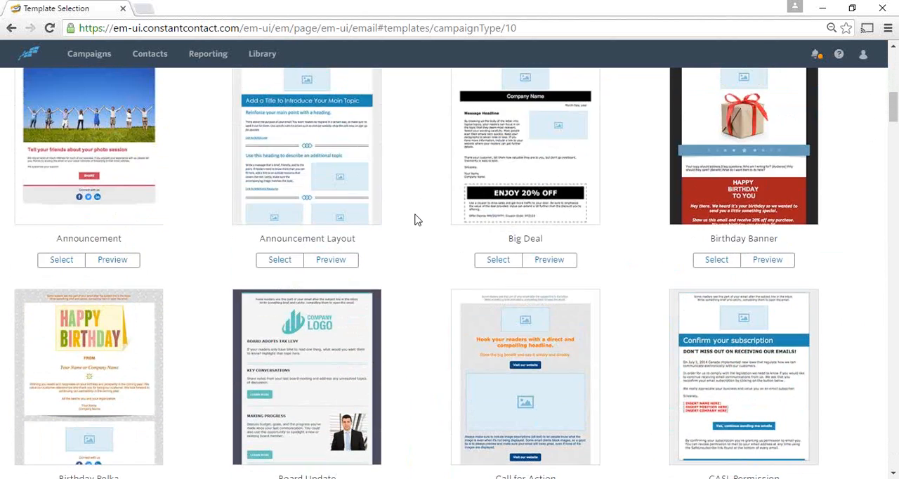
scroll(415, 220, "up", 3)
scroll(414, 221, "up", 1)
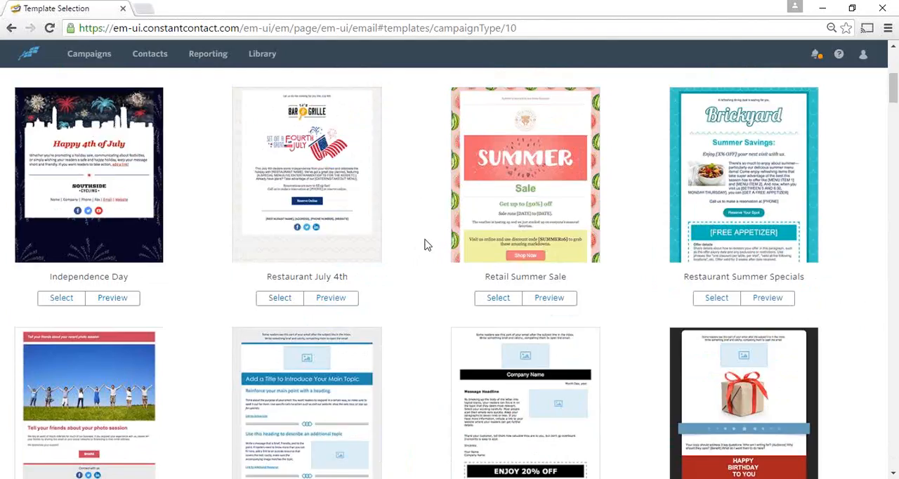
scroll(430, 244, "up", 5)
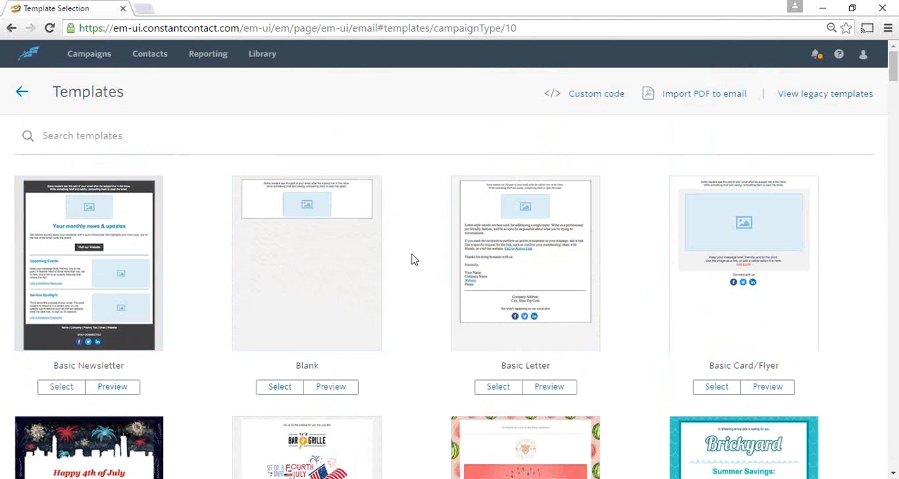
Browse the new email templates from the basic designs through the holiday, birthday and event designs down to the Menu Update row
scroll(413, 262, "down", 2)
scroll(414, 258, "down", 3)
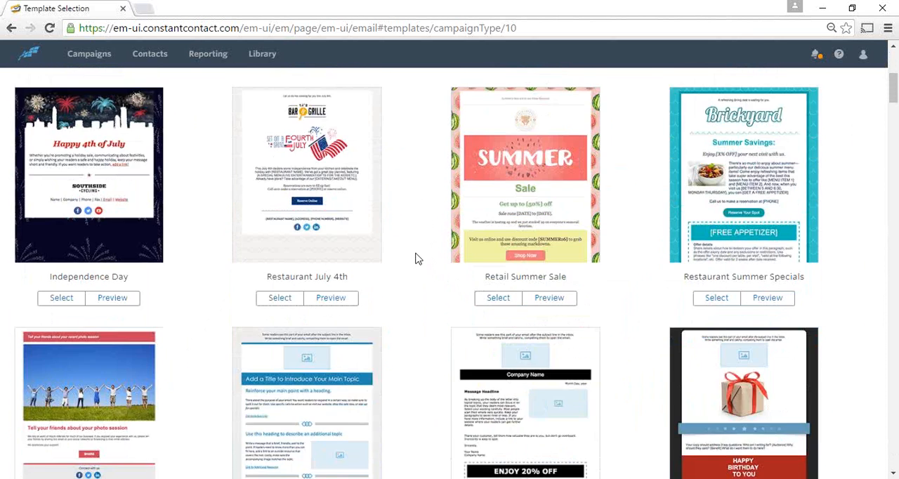
scroll(417, 260, "down", 1)
scroll(418, 259, "down", 2)
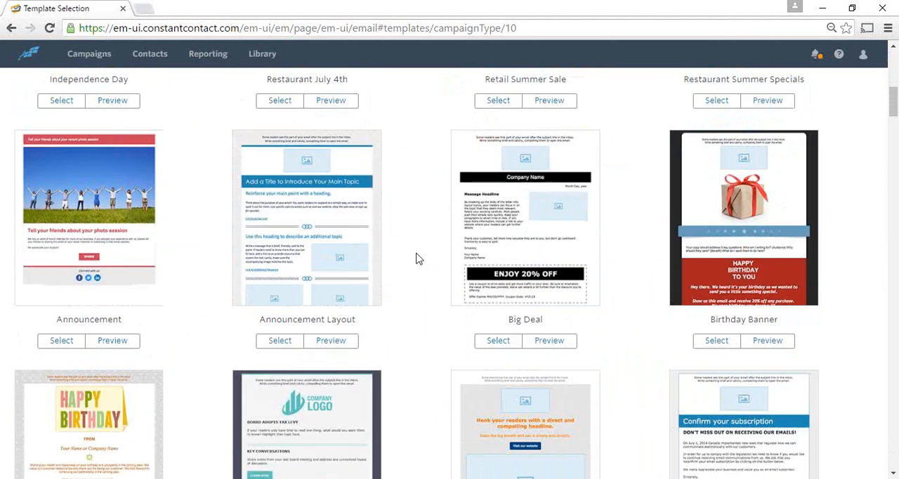
scroll(419, 255, "down", 3)
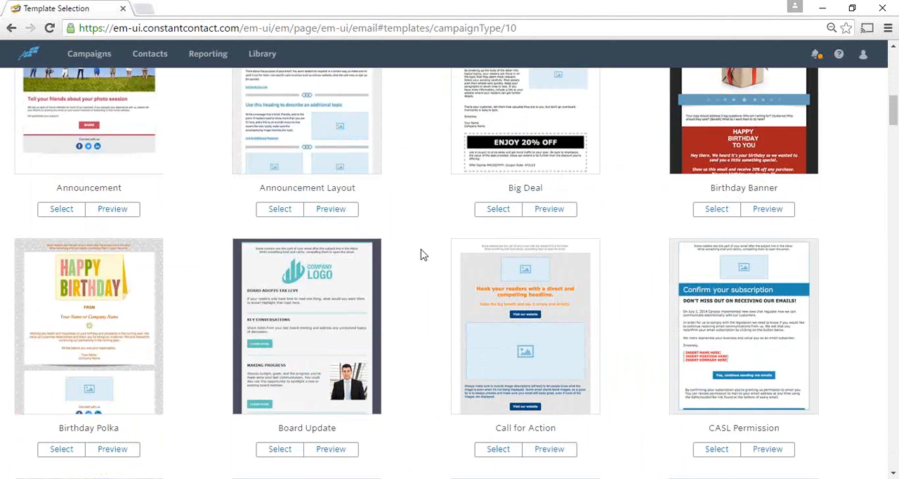
scroll(422, 255, "down", 5)
scroll(422, 254, "down", 3)
scroll(421, 255, "up", 3)
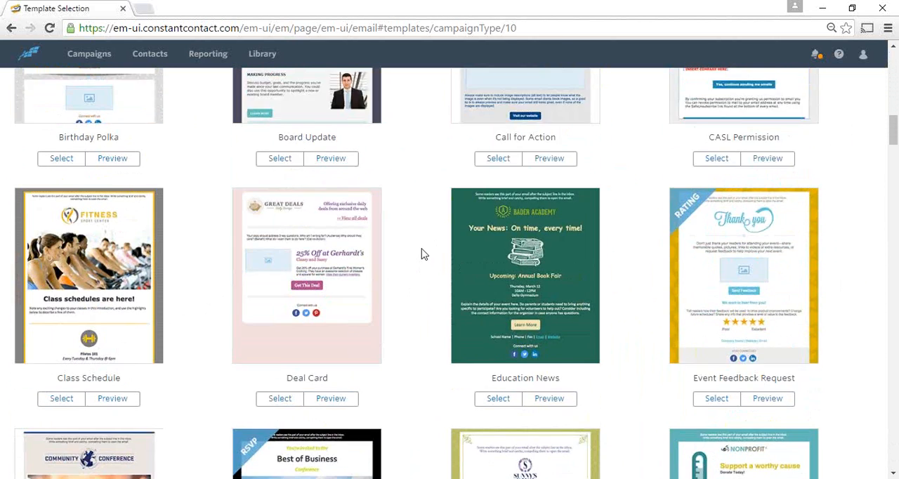
scroll(422, 255, "up", 6)
scroll(423, 253, "down", 9)
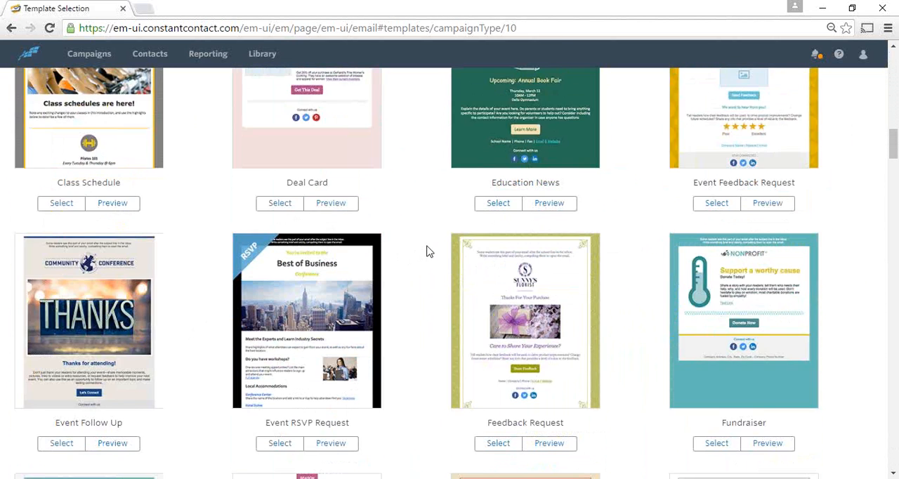
scroll(428, 251, "down", 2)
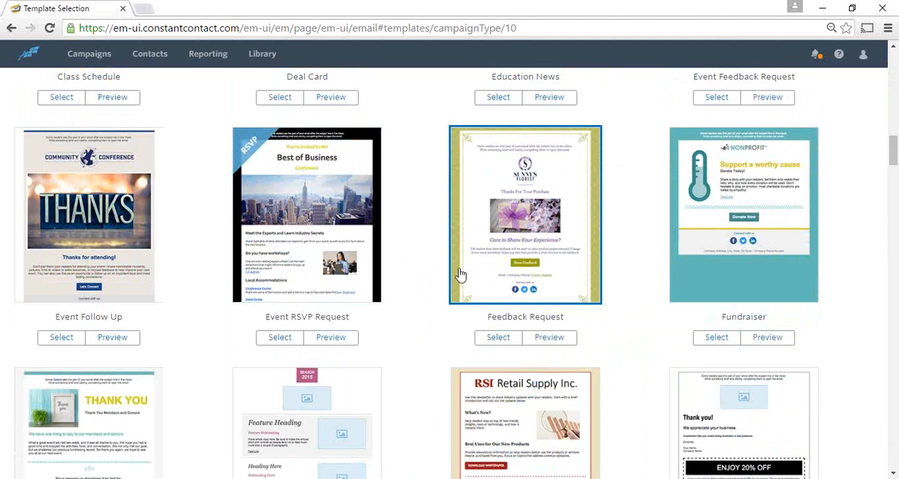
scroll(419, 253, "down", 6)
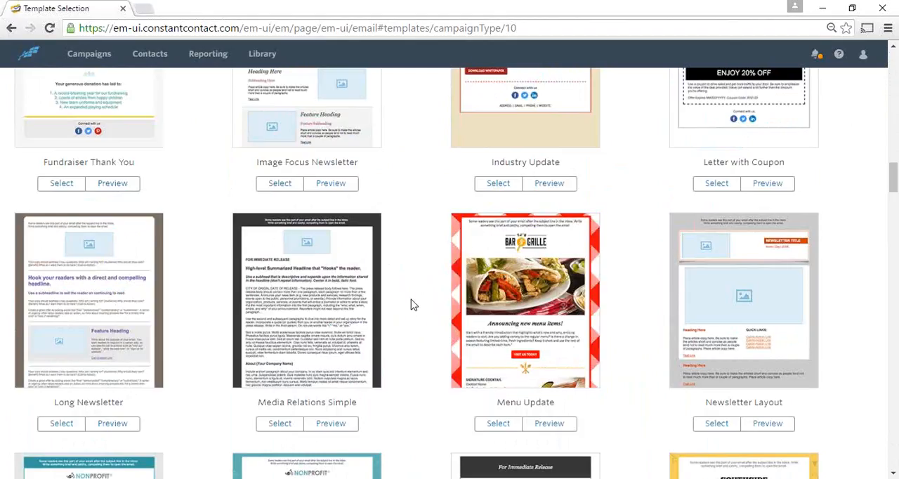
Preview the Menu Update template in the desktop view and examine its layout from the header image to the signature cocktail section
scroll(413, 304, "down", 1)
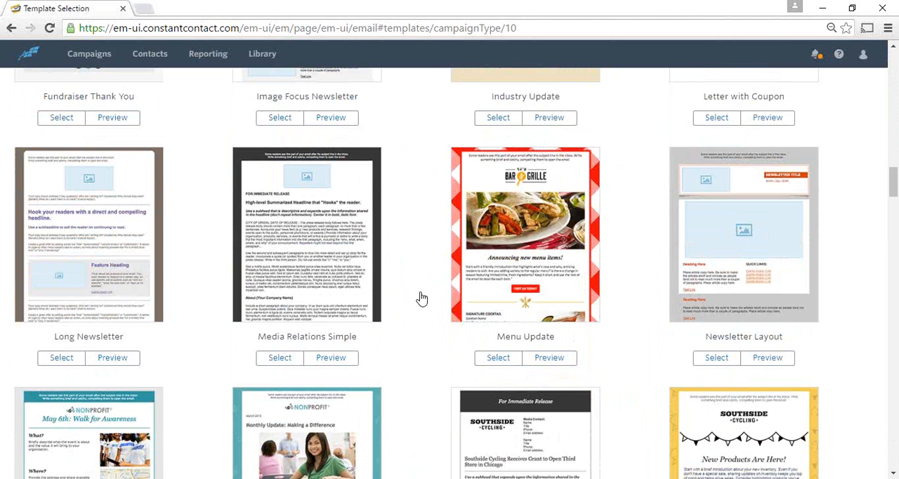
left_click(547, 359)
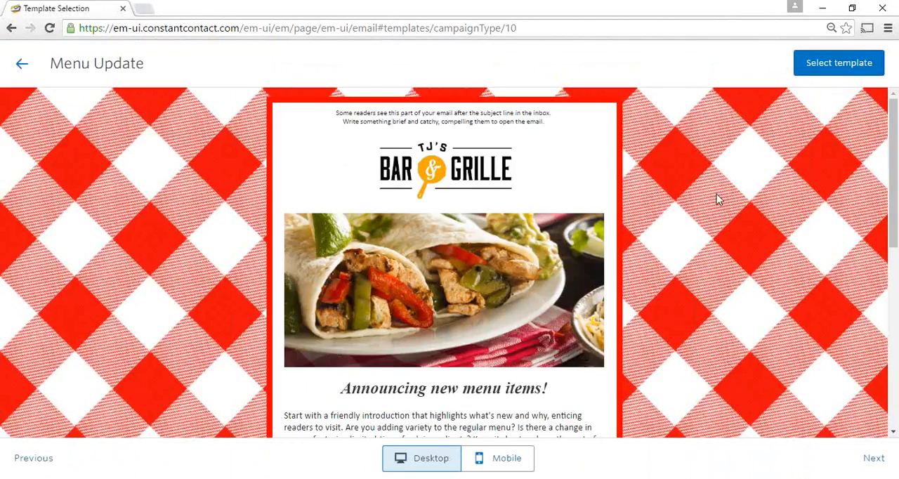
scroll(713, 202, "down", 4)
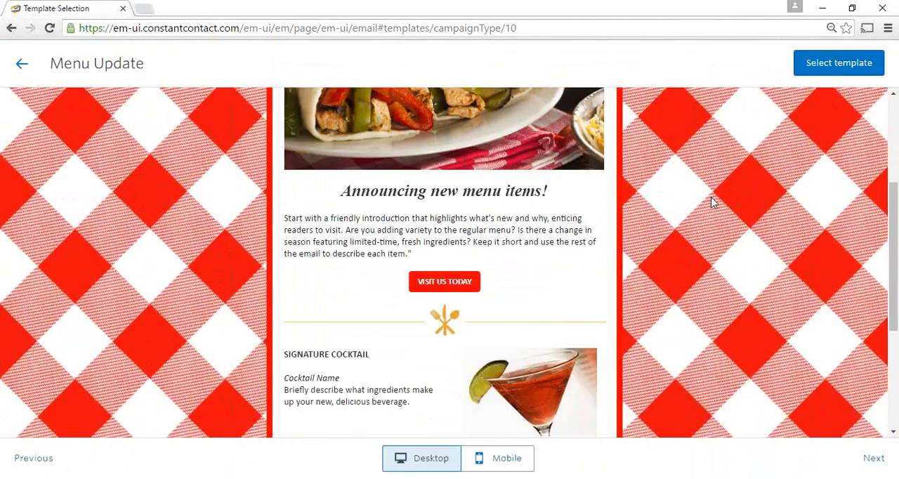
scroll(713, 203, "up", 4)
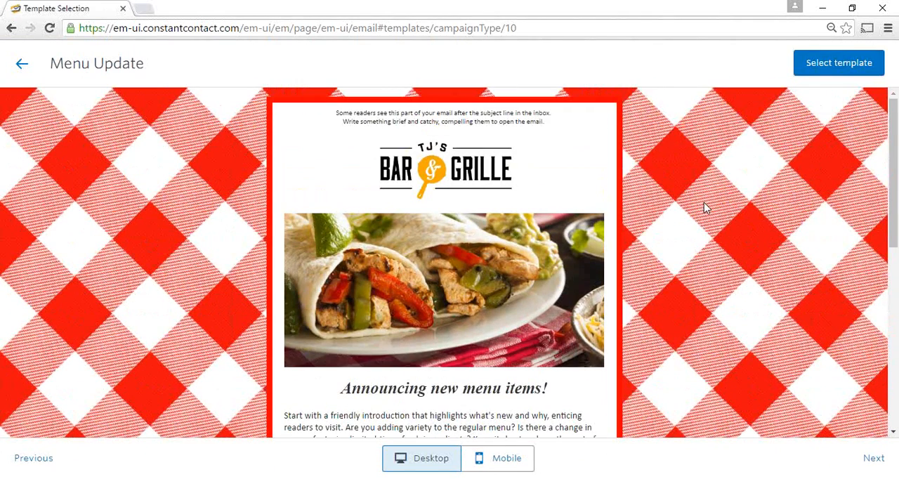
scroll(704, 201, "down", 3)
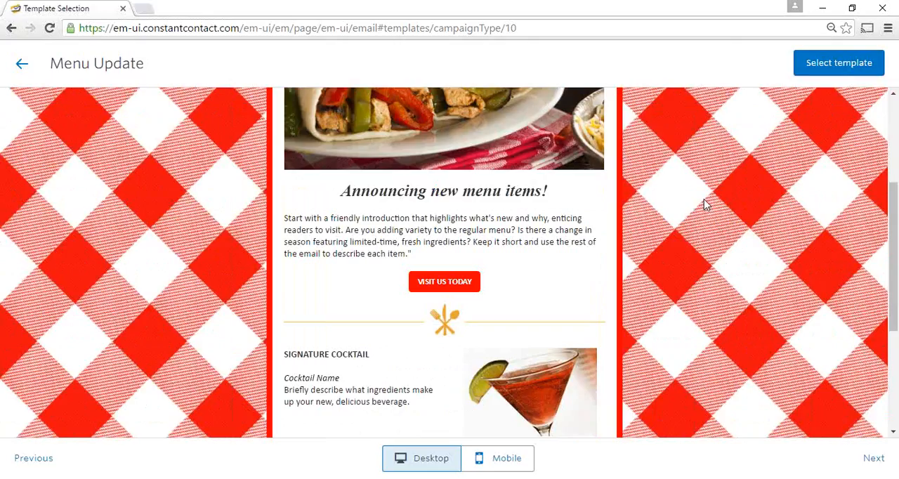
Switch the Menu Update preview to the mobile view and examine its layout down to the appetizer section and back to the start
left_click(504, 464)
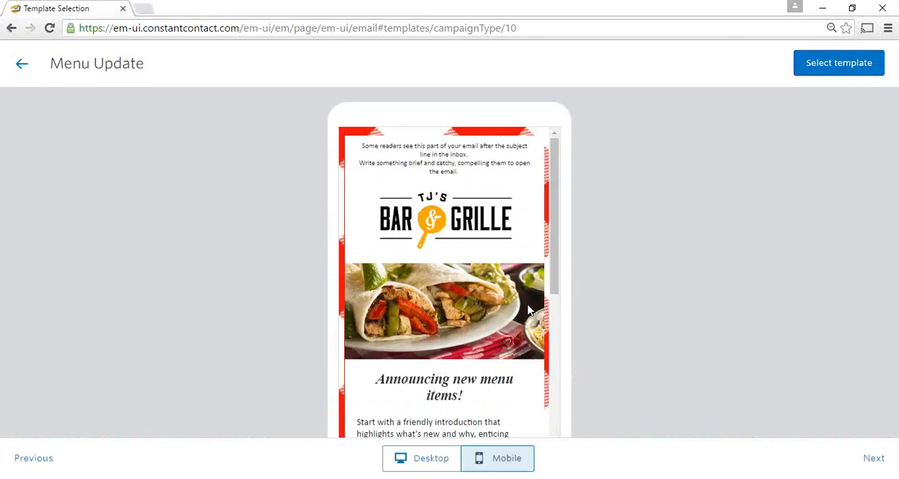
scroll(523, 309, "down", 2)
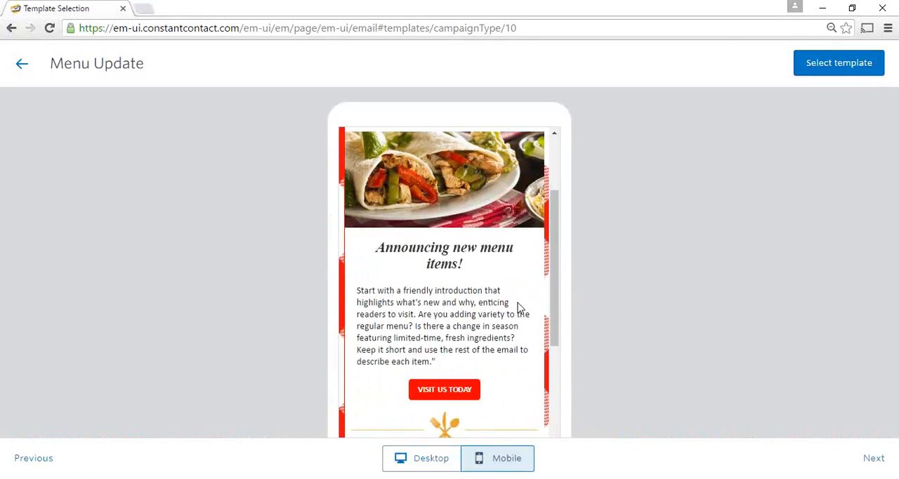
scroll(520, 308, "down", 4)
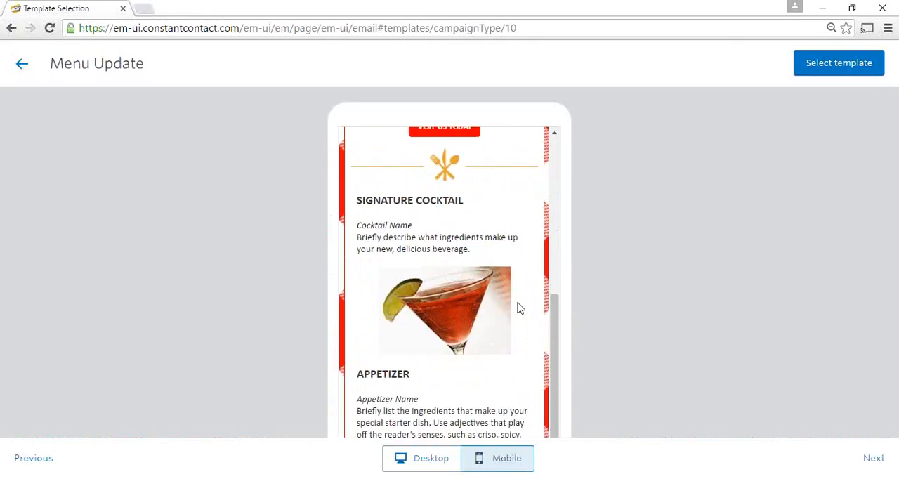
scroll(519, 308, "down", 3)
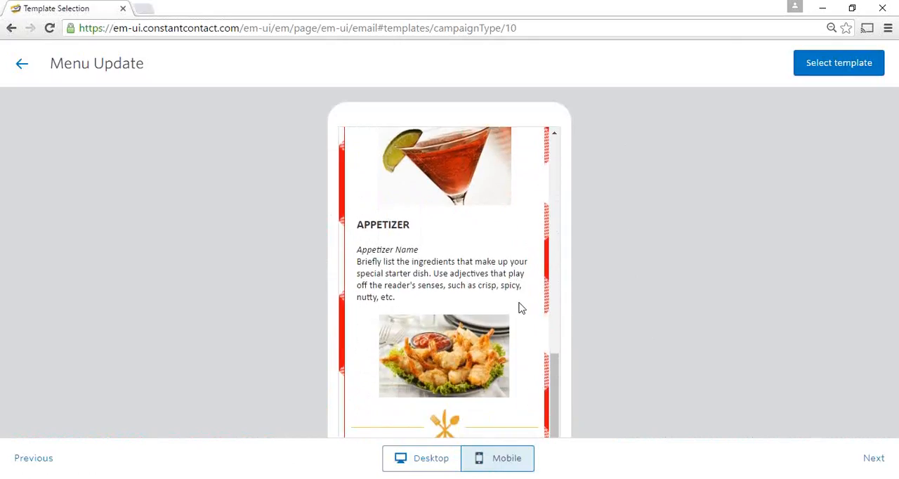
scroll(520, 308, "up", 8)
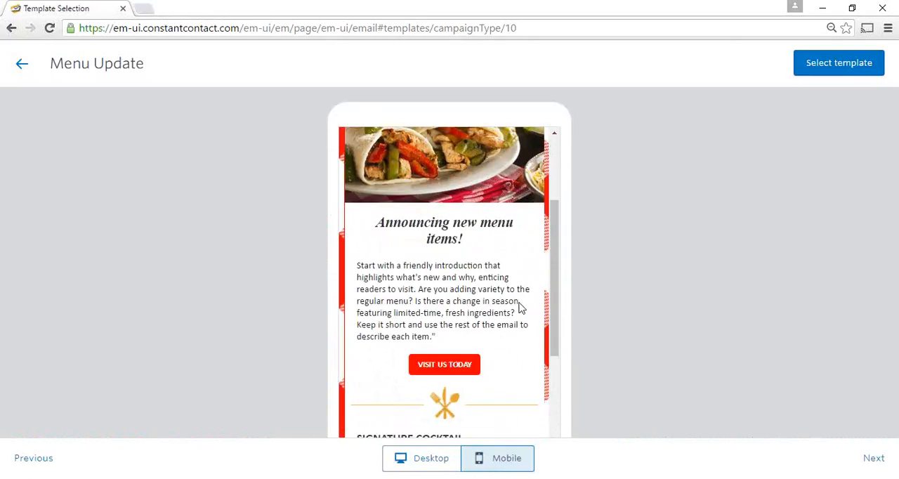
scroll(520, 307, "up", 2)
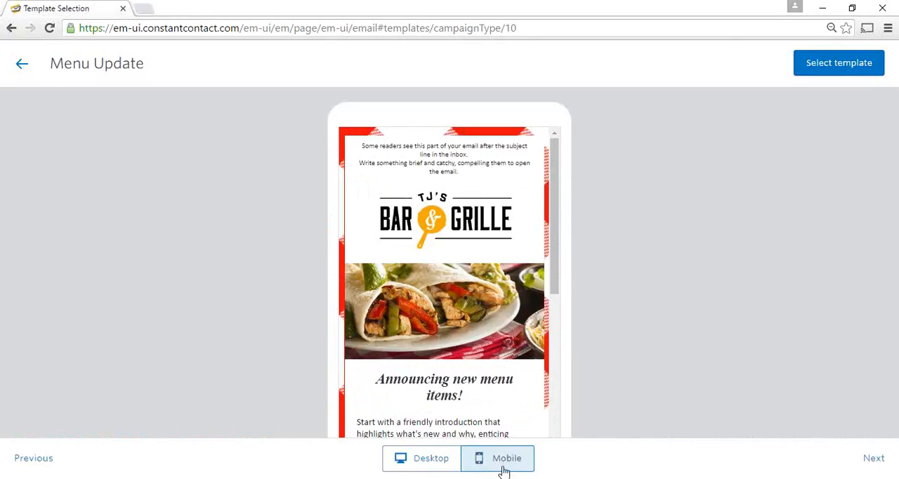
Return the preview to the desktop view and select the Menu Update template for the new email
left_click(431, 462)
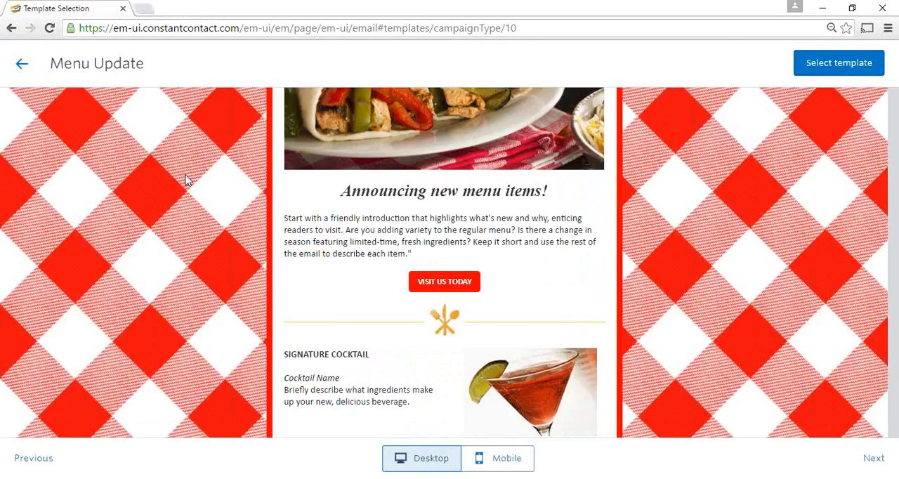
left_click(832, 63)
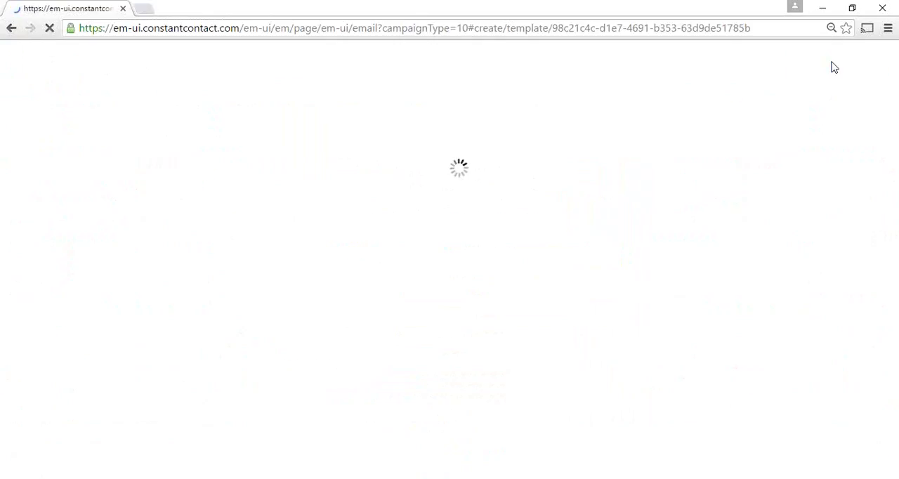
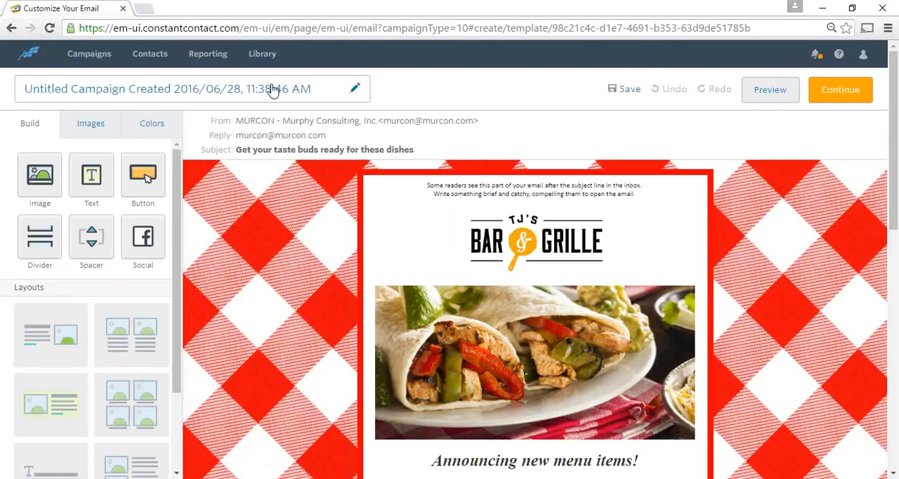
Rename the campaign as "160628 demo of 3rd generation editor" and save the name
left_click(313, 95)
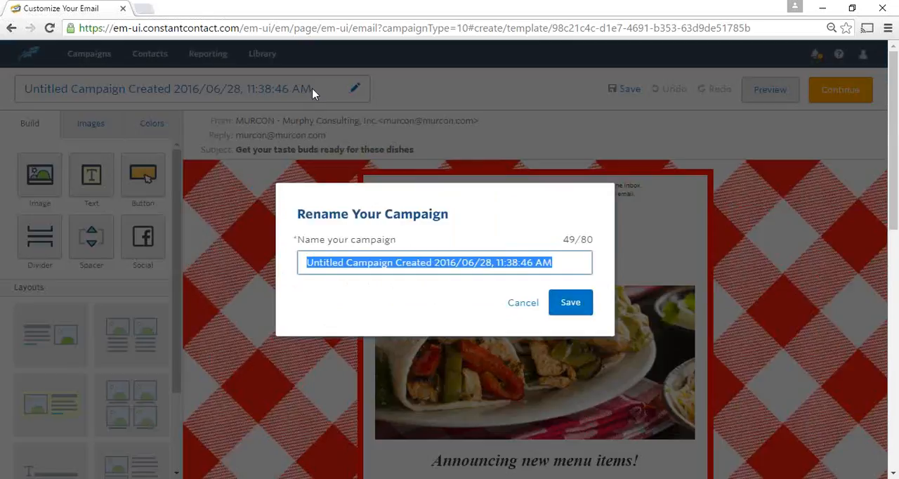
type("160628")
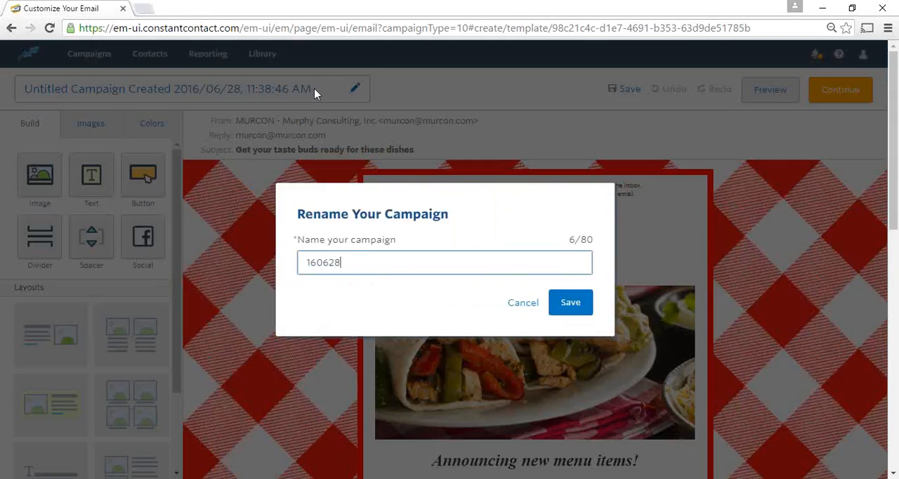
type(" demo of 3rd generation edi")
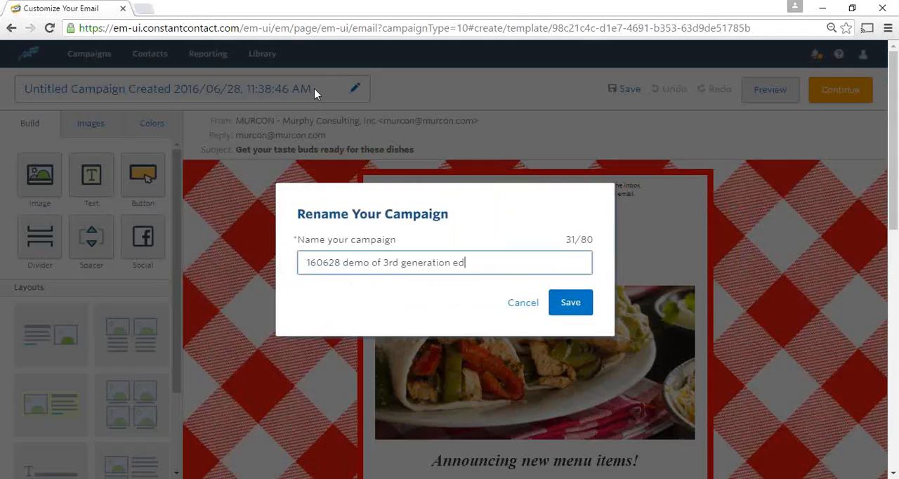
type("tor")
left_click(566, 309)
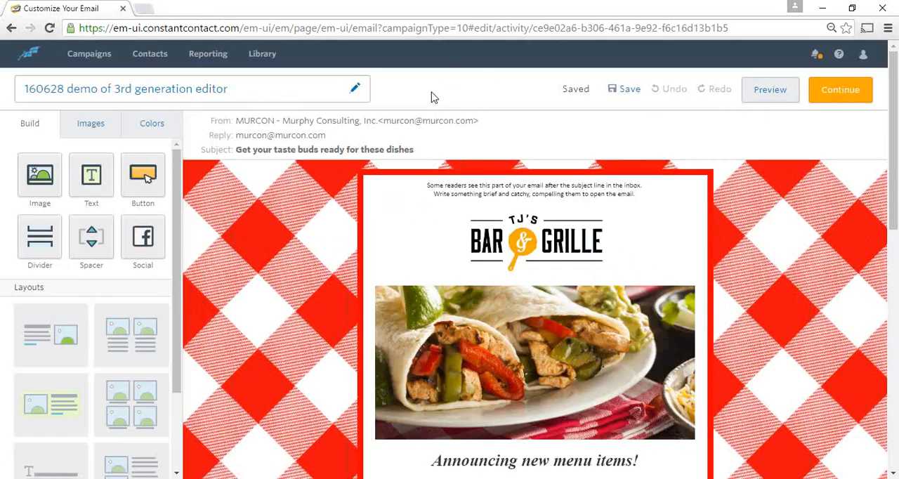
Examine the available content blocks and layouts together with the email's opening sections
scroll(265, 246, "down", 1)
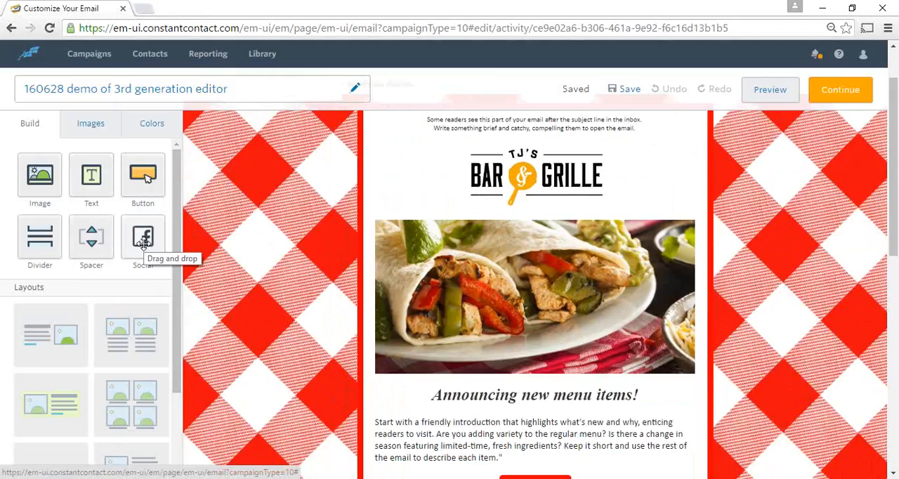
scroll(142, 242, "down", 1)
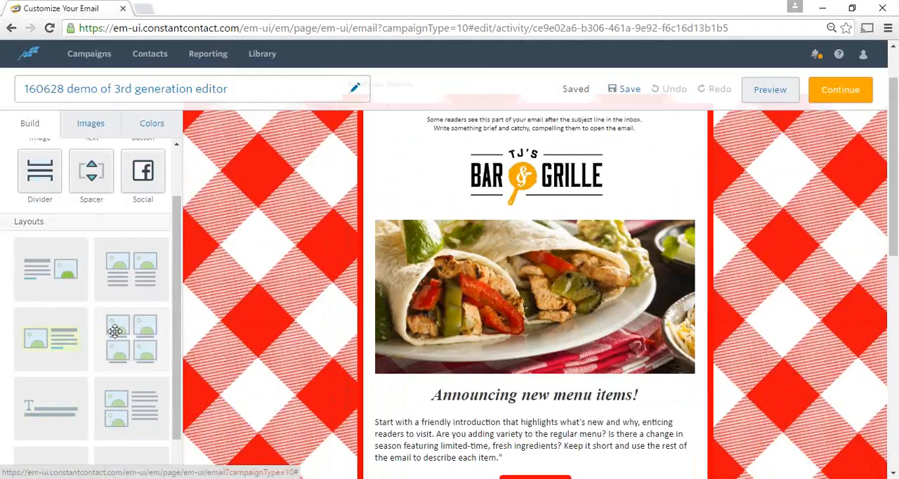
scroll(141, 341, "down", 3)
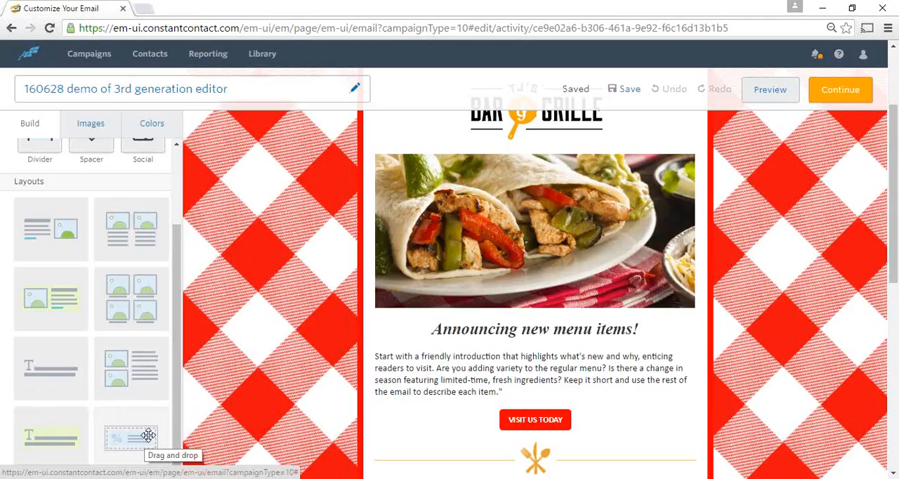
scroll(149, 435, "down", 2)
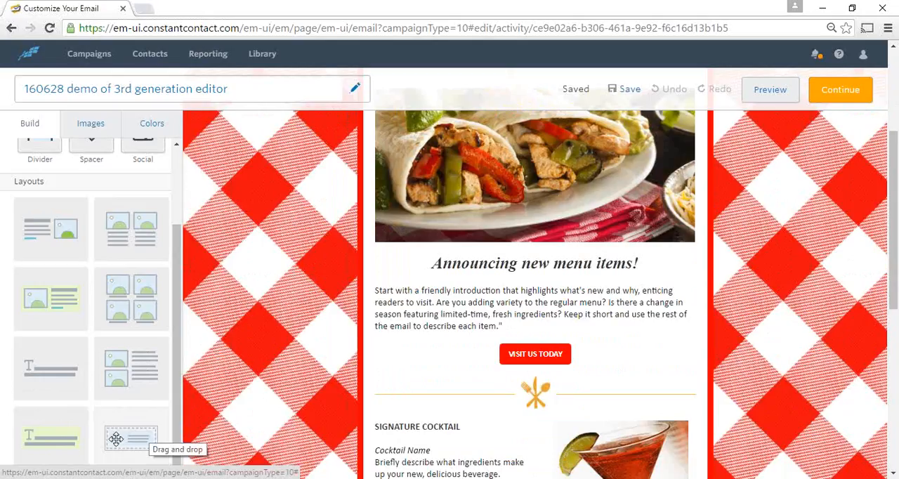
scroll(121, 421, "up", 3)
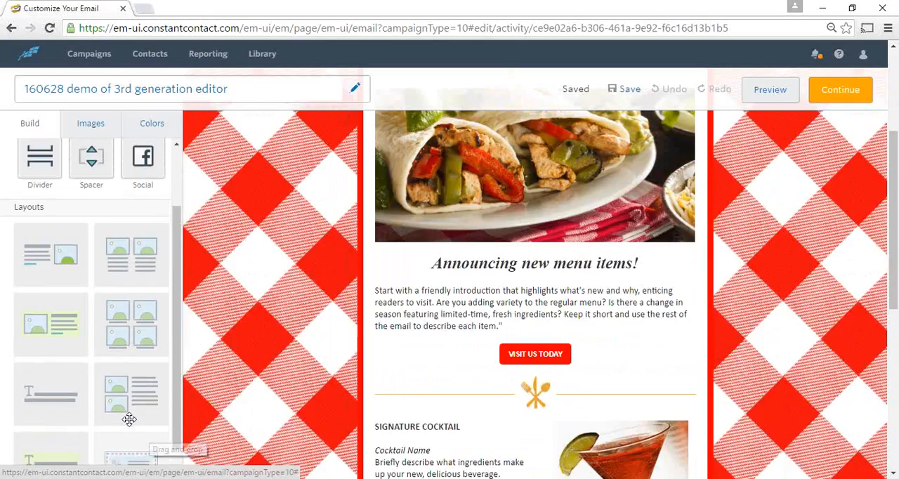
scroll(125, 302, "up", 3)
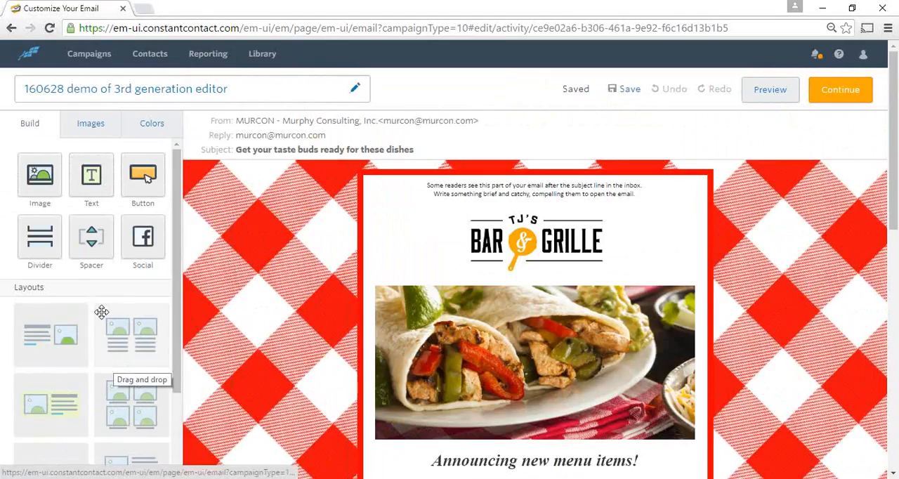
Look through the stored images and the template's color settings, and return to the building blocks
left_click(85, 131)
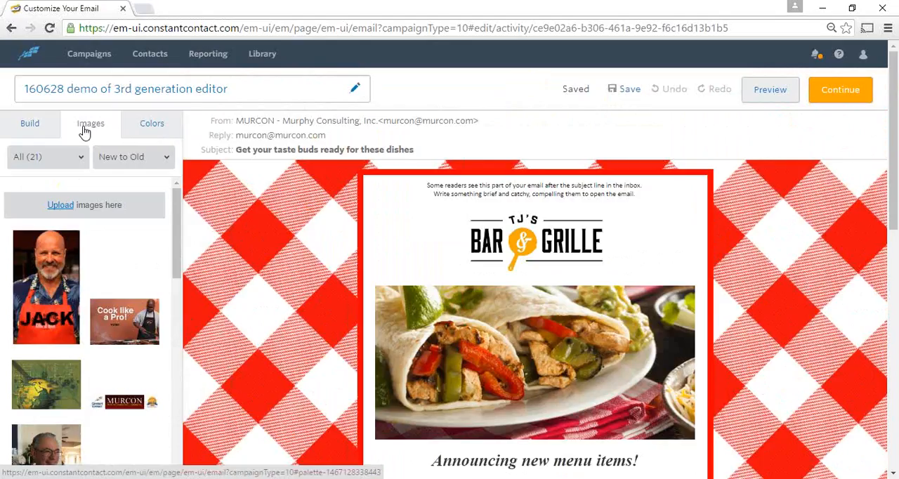
scroll(108, 271, "down", 3)
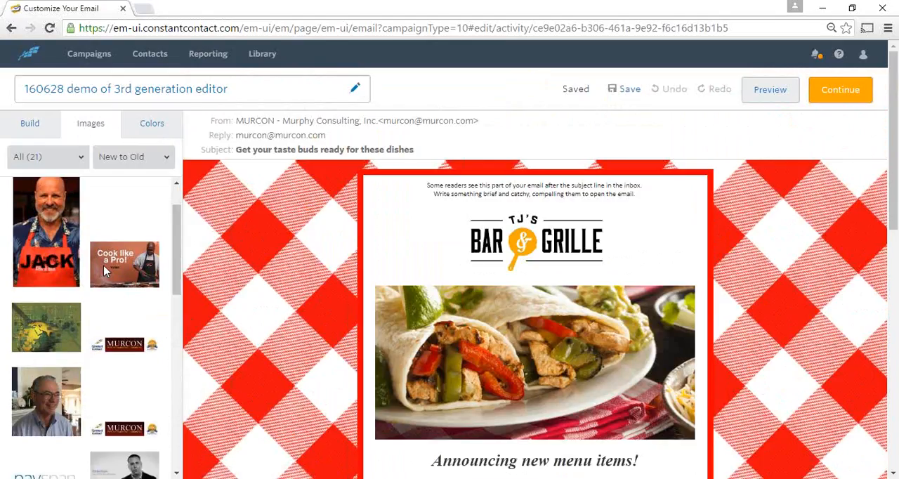
scroll(107, 271, "down", 1)
scroll(107, 272, "up", 5)
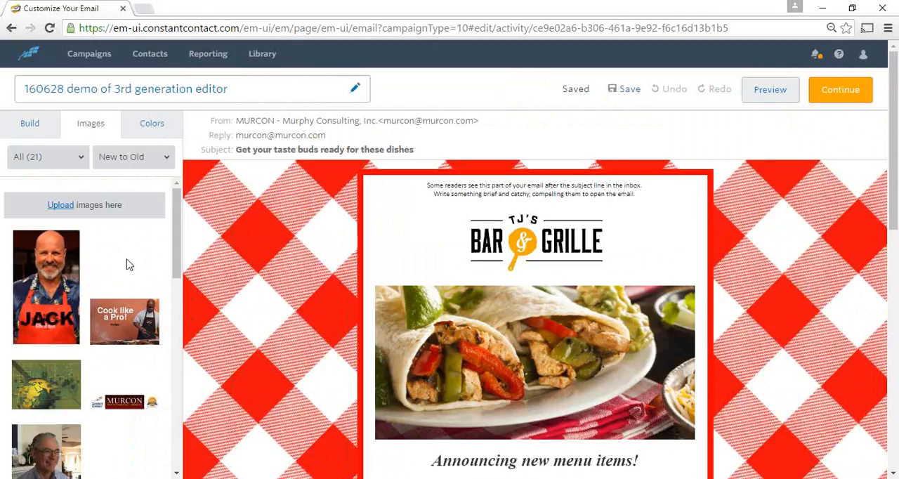
left_click(147, 128)
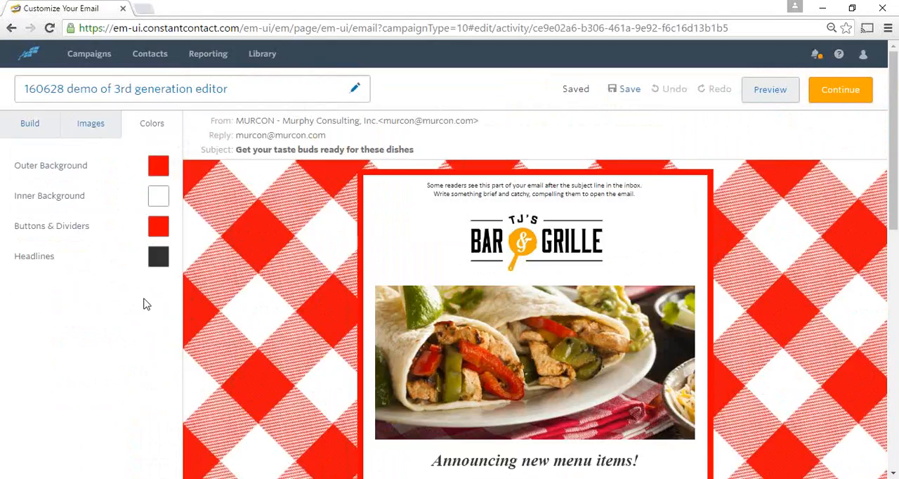
left_click(105, 129)
left_click(33, 130)
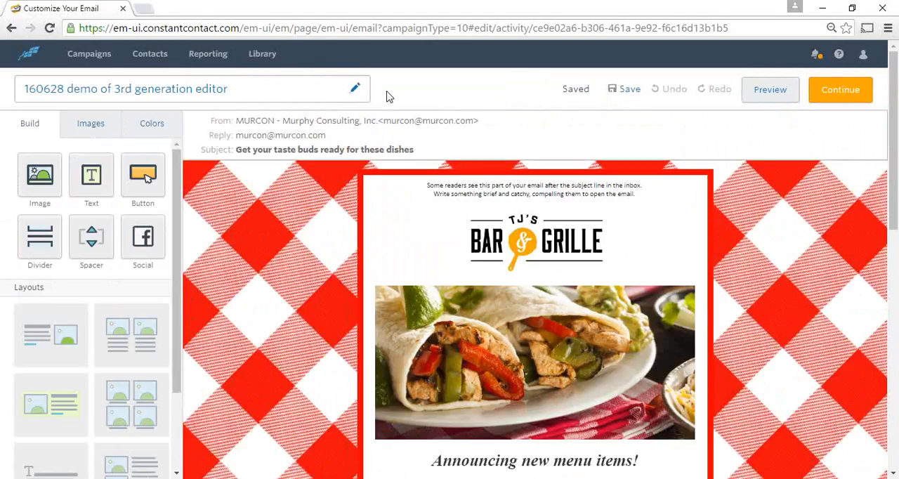
Open the email's header settings and add the sender's full name followed by "--" before the company in the From Name
left_click(540, 135)
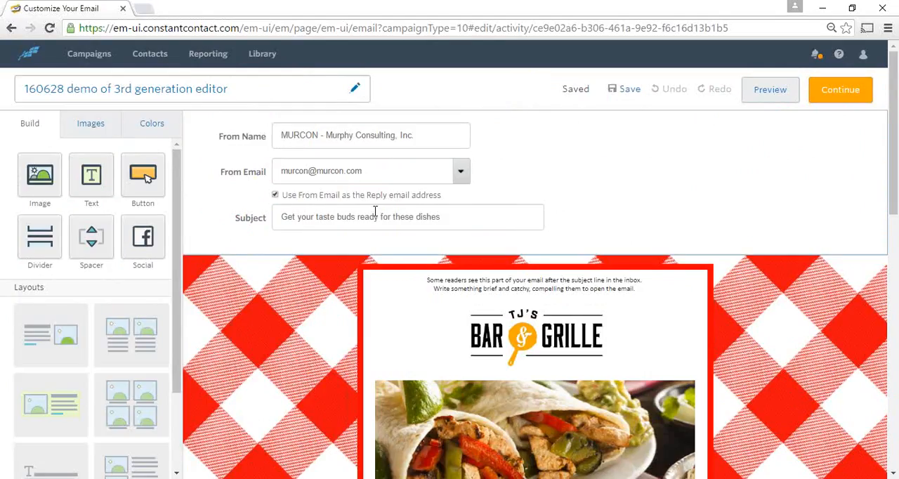
left_click(312, 133)
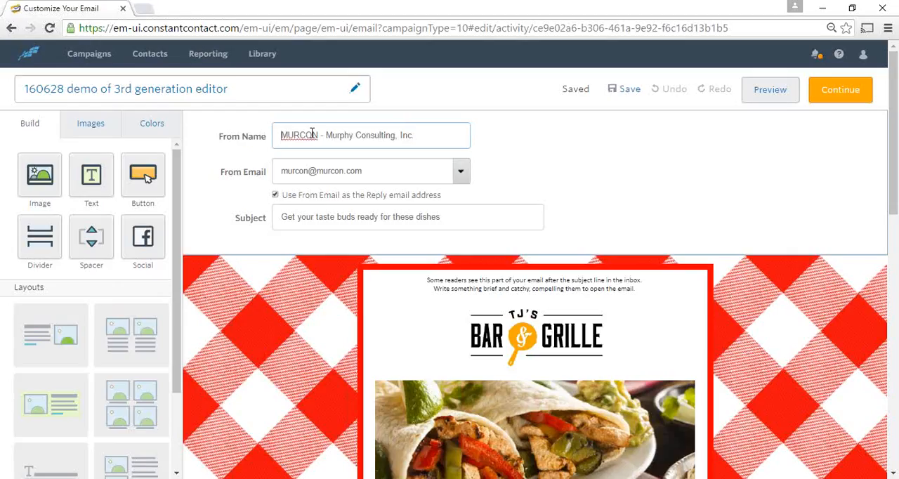
type("Tom Murp")
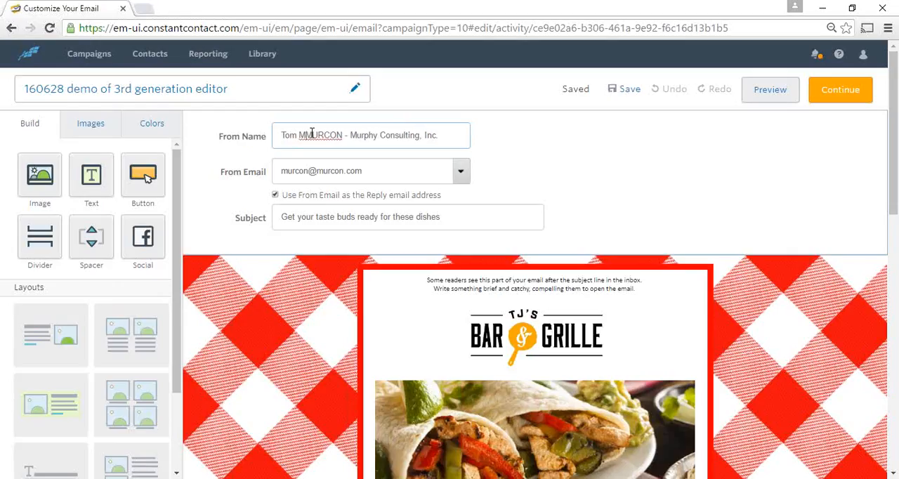
type("hy ")
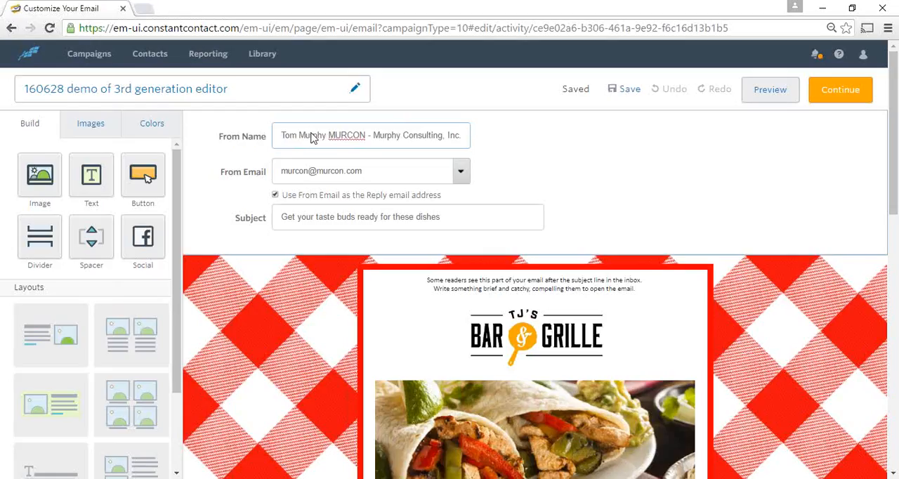
type("--")
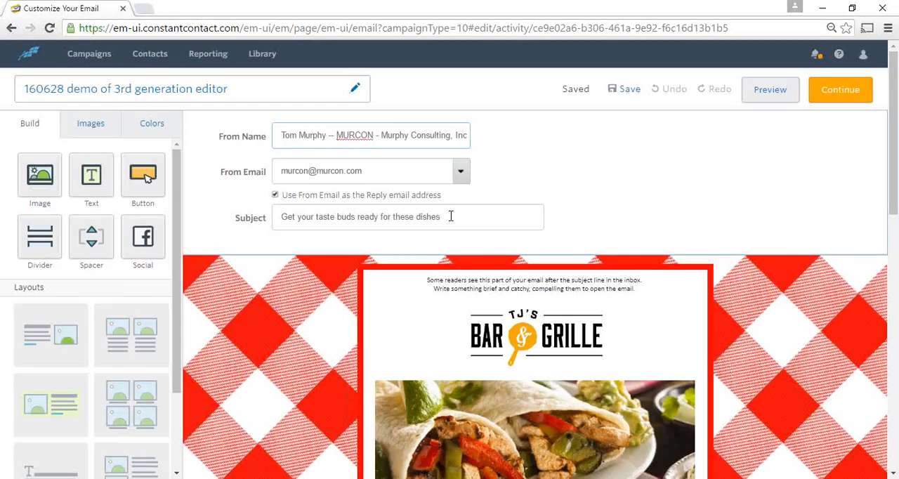
Insert "New Menu Items!" at the start of the email's subject line
left_click(282, 217)
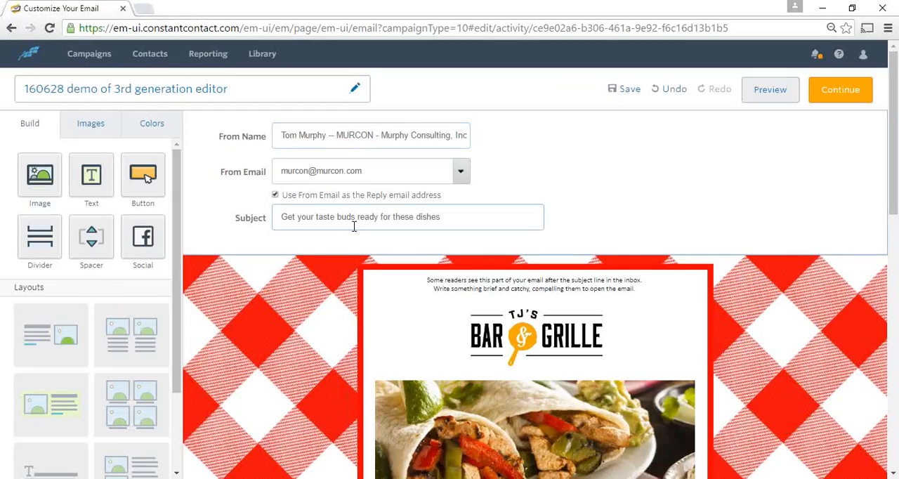
type("New Me")
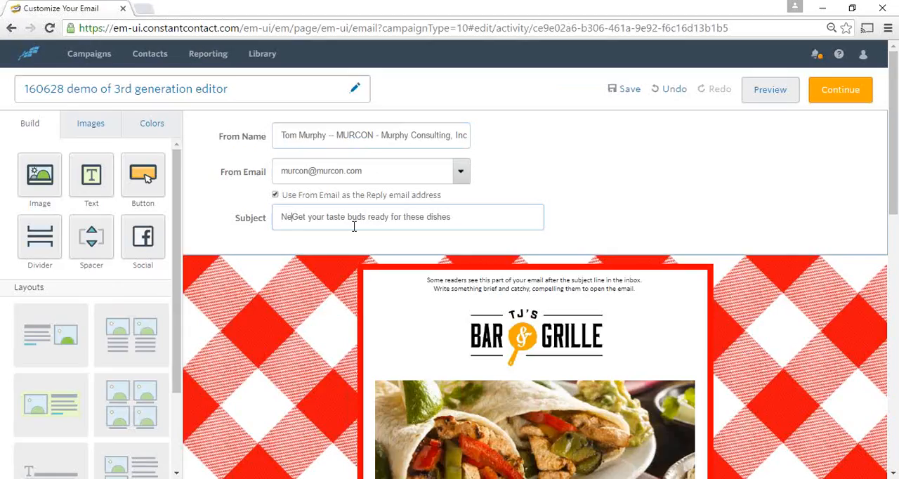
type("nu")
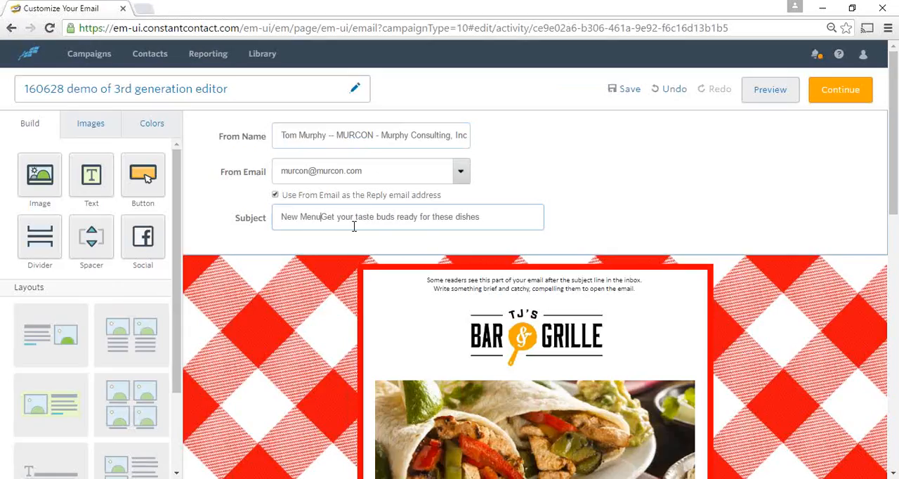
type(" Items")
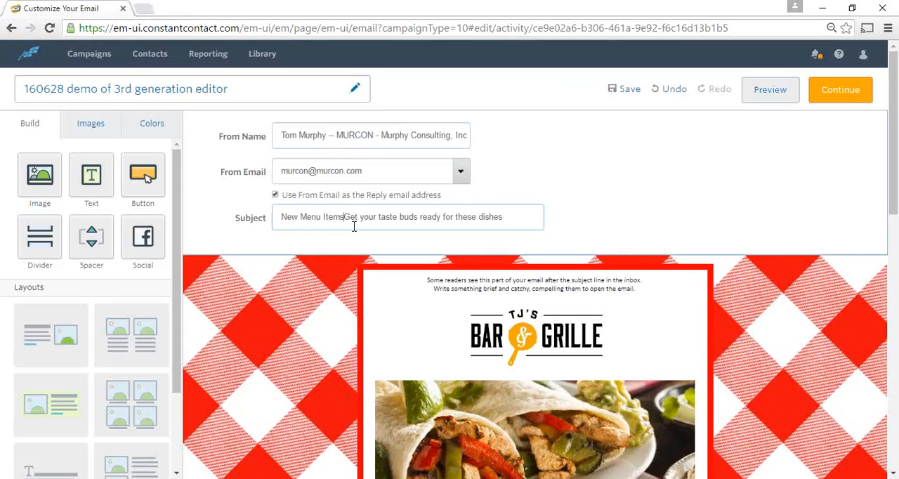
type("!")
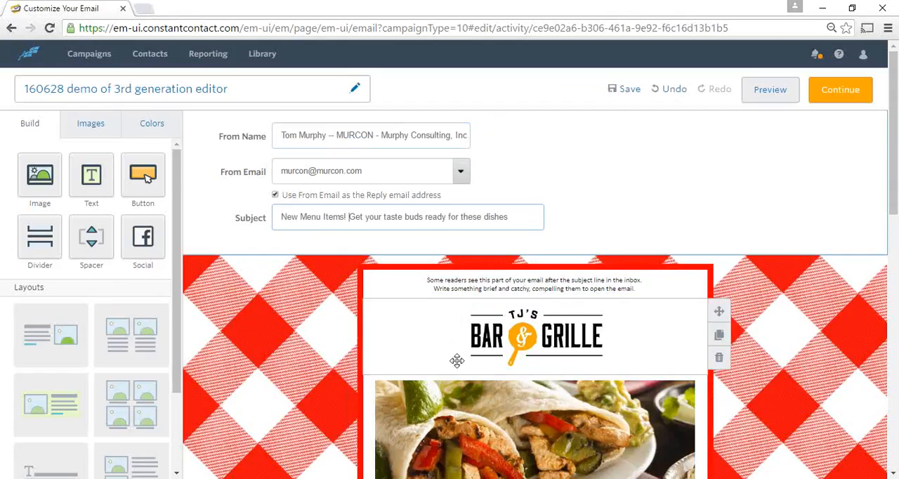
Open the preheader text for editing, examine its font, color, alignment and insert options, and close the editor
left_click(493, 288)
left_click(523, 197)
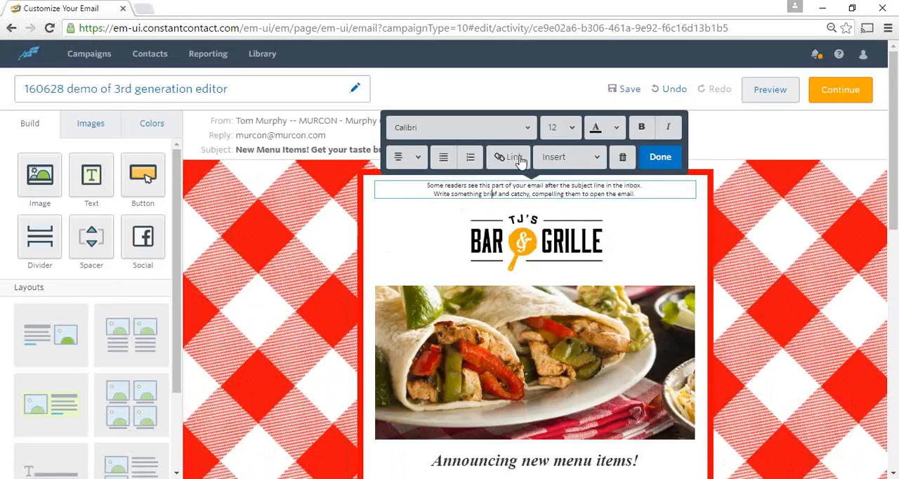
left_click(528, 131)
left_click(527, 128)
left_click(617, 129)
left_click(616, 130)
left_click(418, 159)
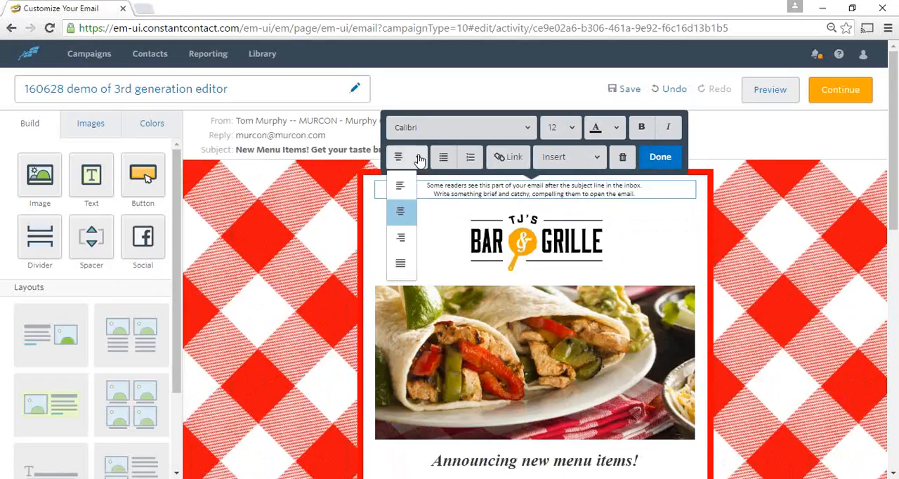
left_click(418, 159)
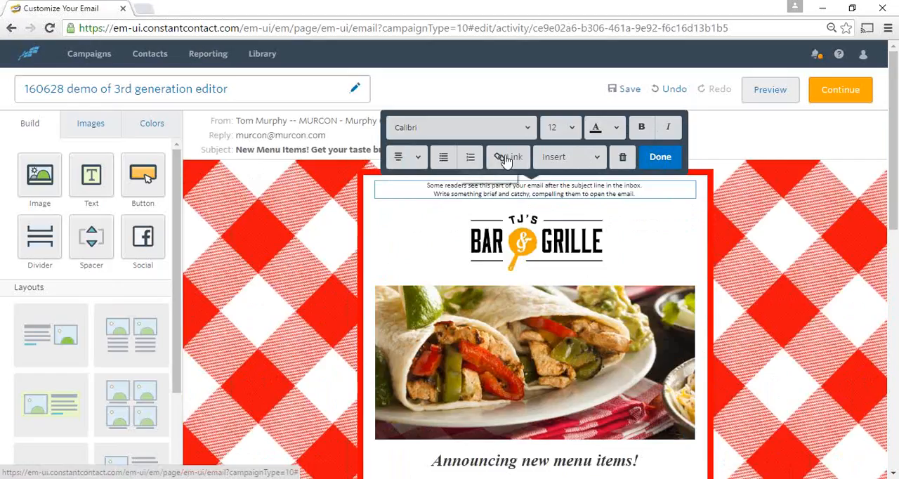
left_click(596, 159)
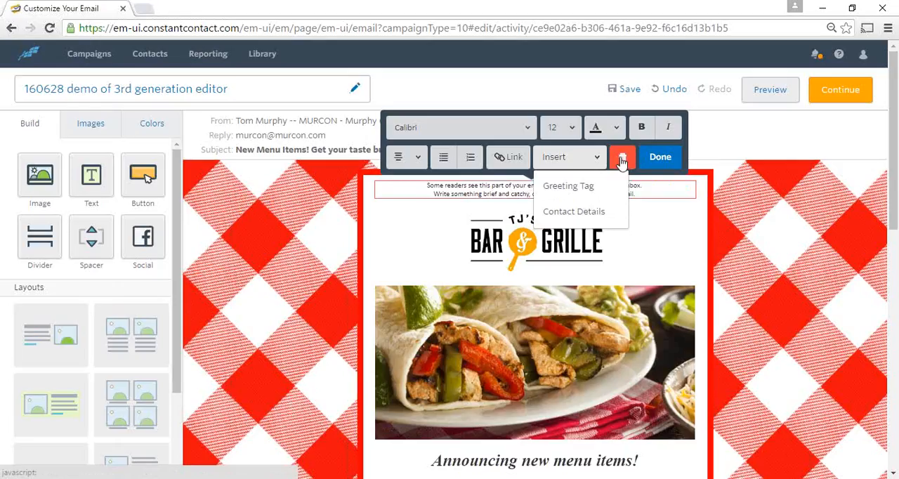
left_click(660, 159)
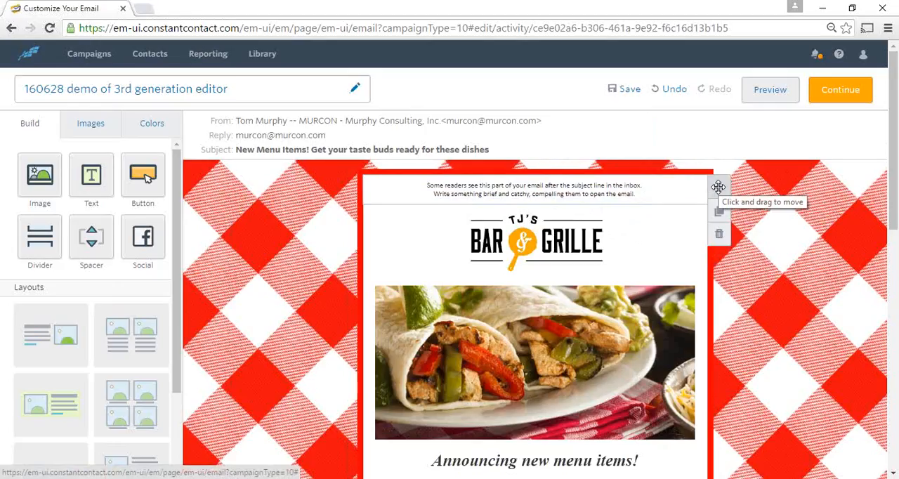
Move the preheader text block below the TJ's Bar & Grille logo and back above it
left_click_drag(718, 187, 702, 284)
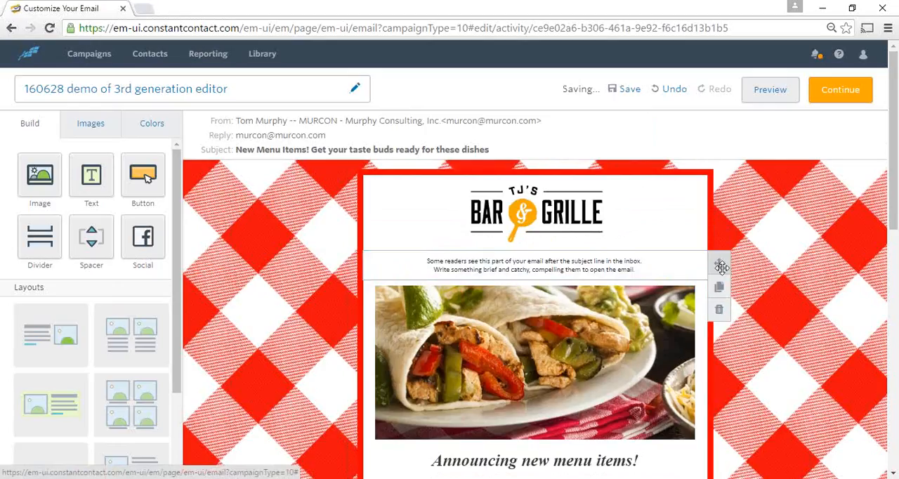
left_click_drag(719, 263, 706, 202)
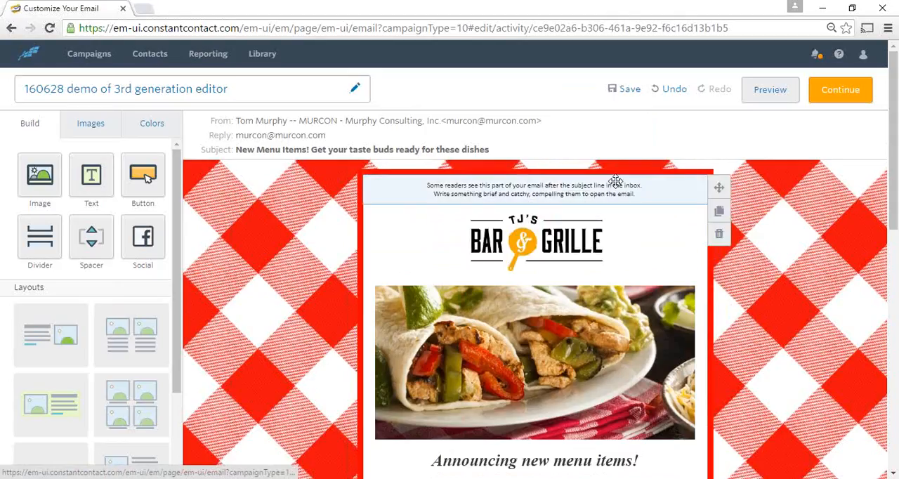
mouse_move(715, 215)
mouse_move(683, 193)
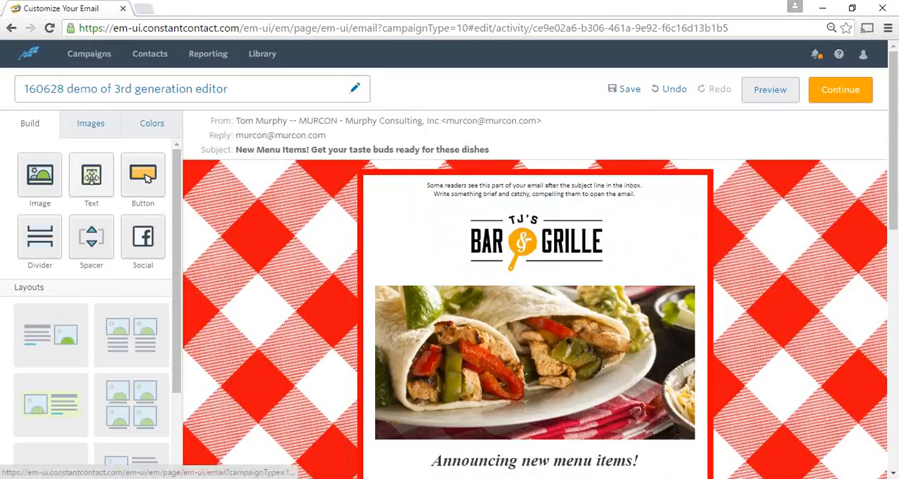
Add a text block between the TJ's Bar & Grille logo and the large food image
left_click_drag(92, 176, 475, 275)
left_click_drag(490, 270, 513, 288)
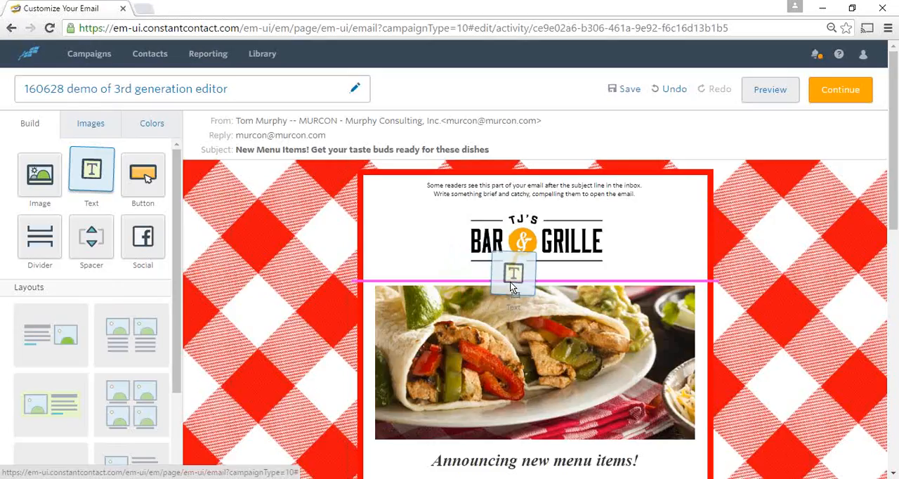
left_click_drag(510, 282, 508, 283)
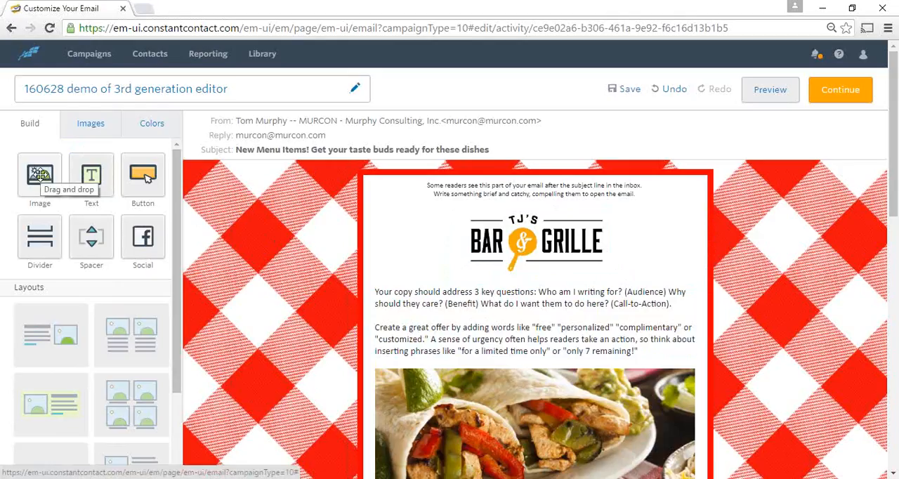
Add an image block beside the new text block, before the text, and make the image column slightly narrower than the text column
left_click_drag(42, 179, 377, 331)
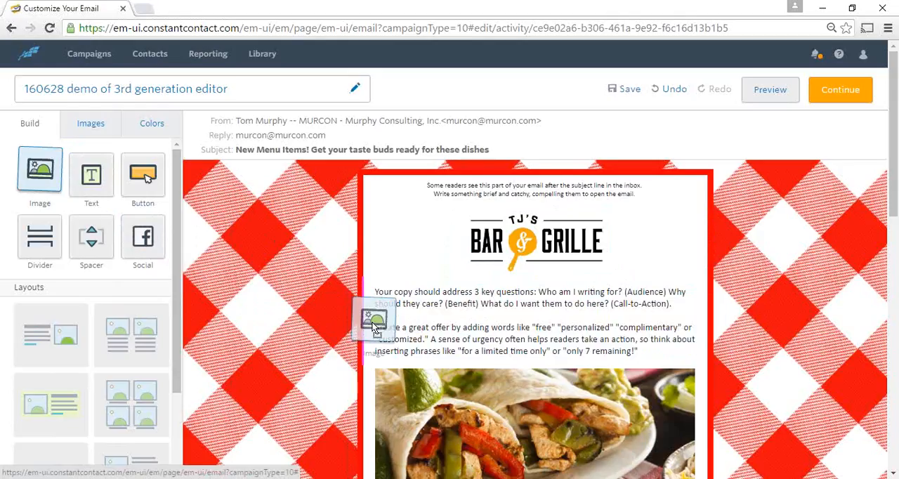
left_click_drag(373, 325, 367, 316)
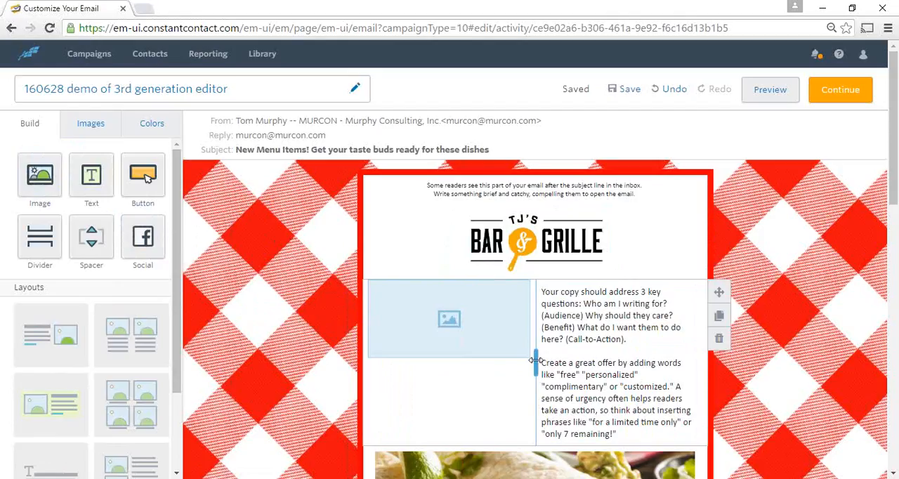
left_click_drag(535, 363, 595, 328)
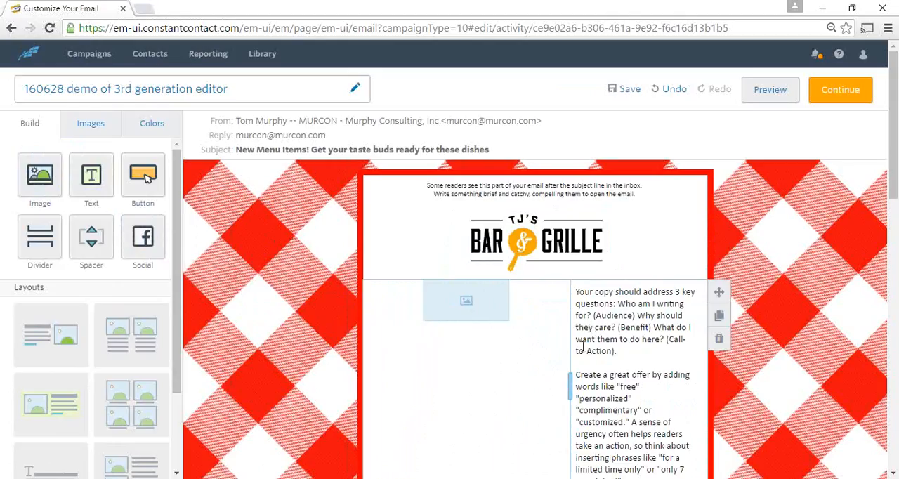
left_click_drag(569, 378, 543, 372)
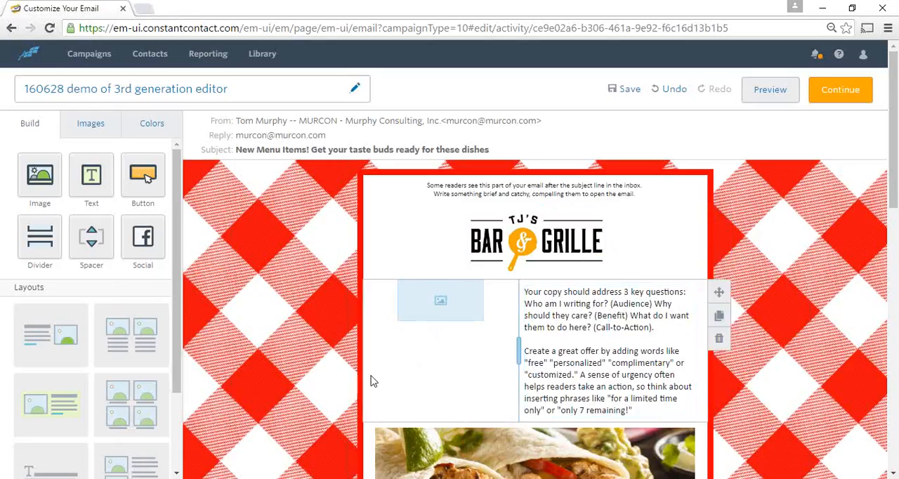
Insert cooklikeapro.png from the image library into the empty image block and enlarge it to fill its column
left_click(453, 305)
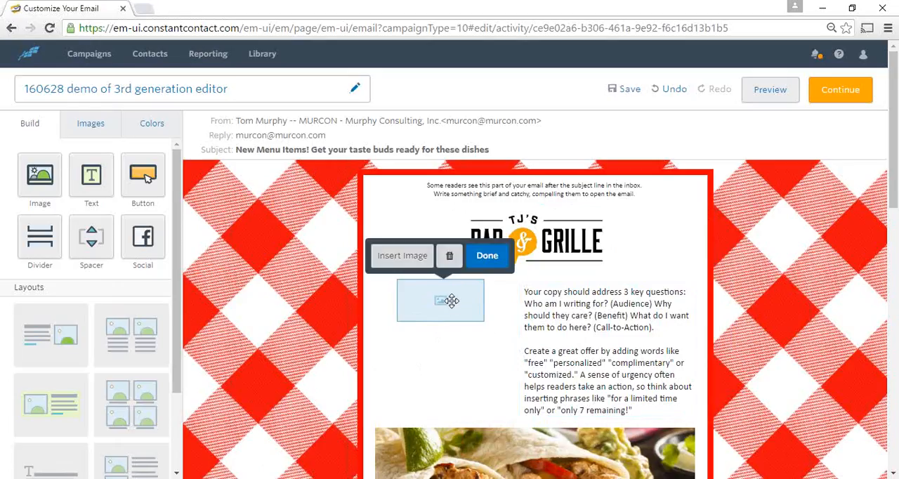
left_click(406, 257)
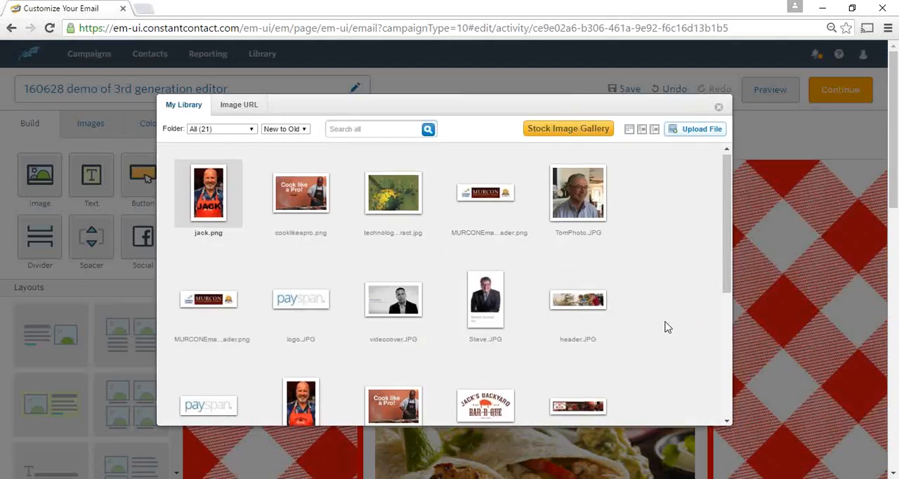
scroll(668, 327, "down", 1)
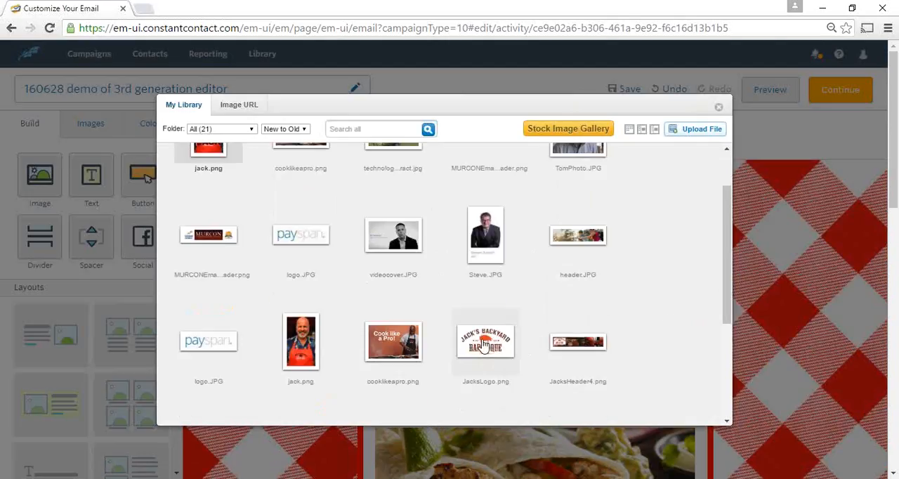
mouse_move(388, 344)
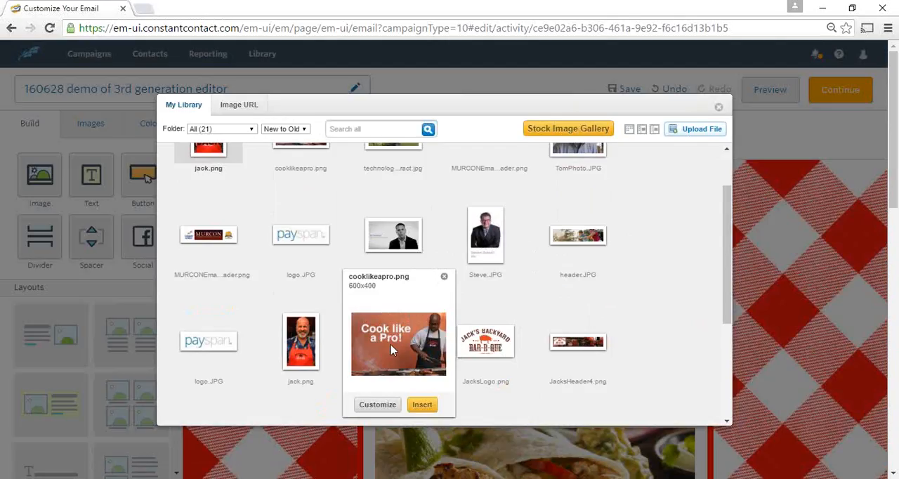
left_click(421, 406)
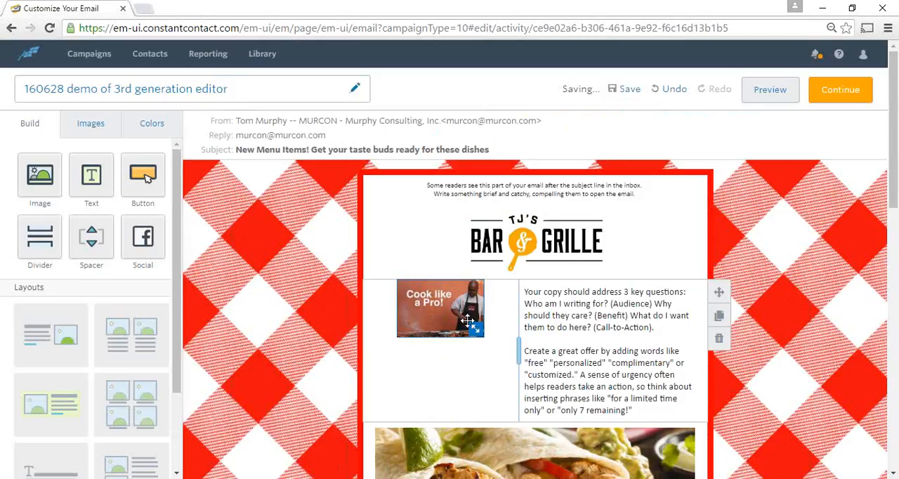
left_click_drag(477, 330, 500, 376)
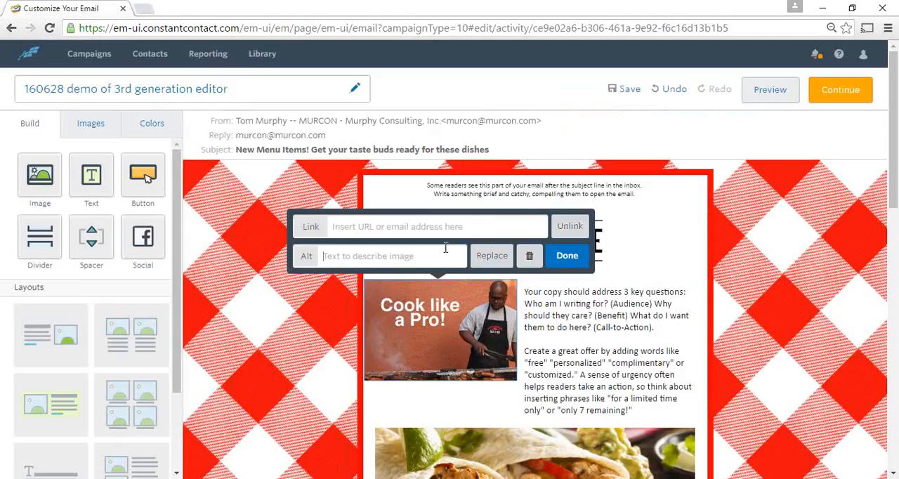
Set the alt text of the inserted chef image to "Cook like a Pro!"
key("super+s")
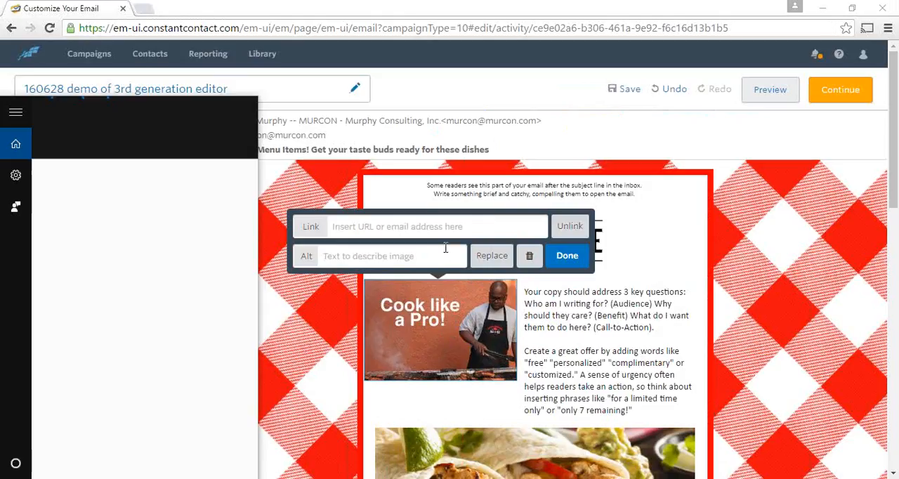
left_click(373, 261)
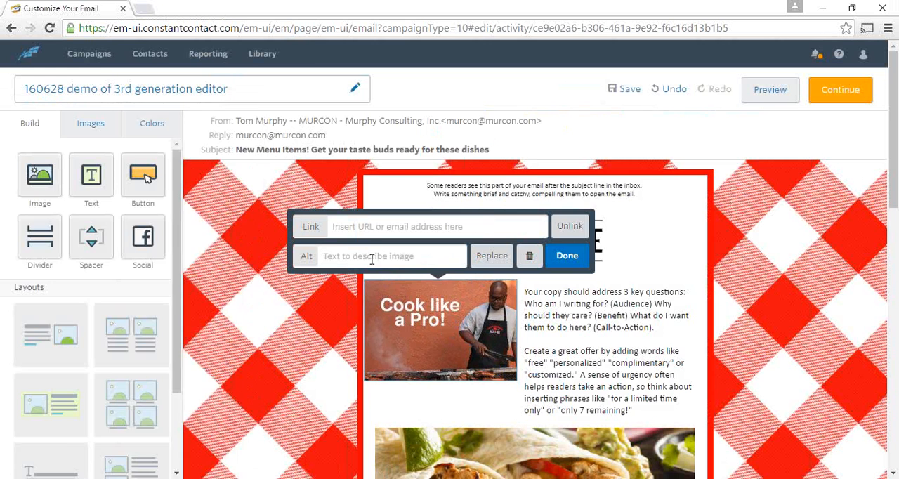
key("ctrl+plus")
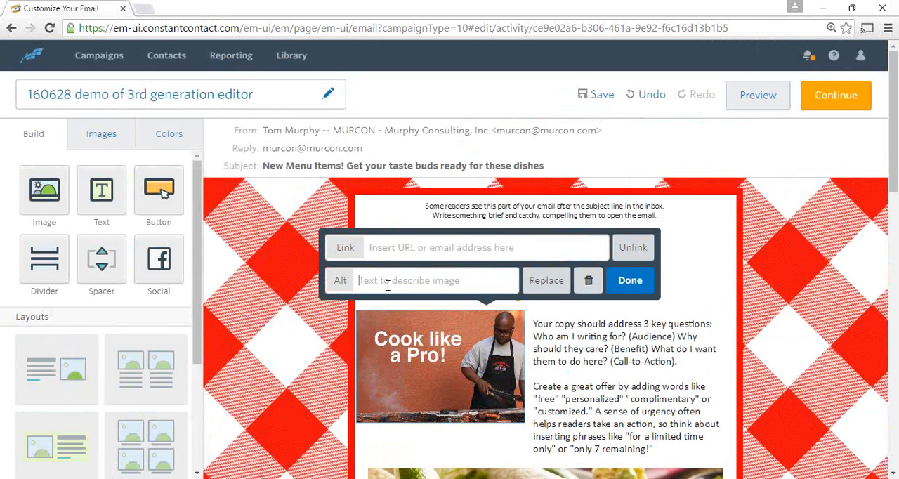
key("ctrl+plus")
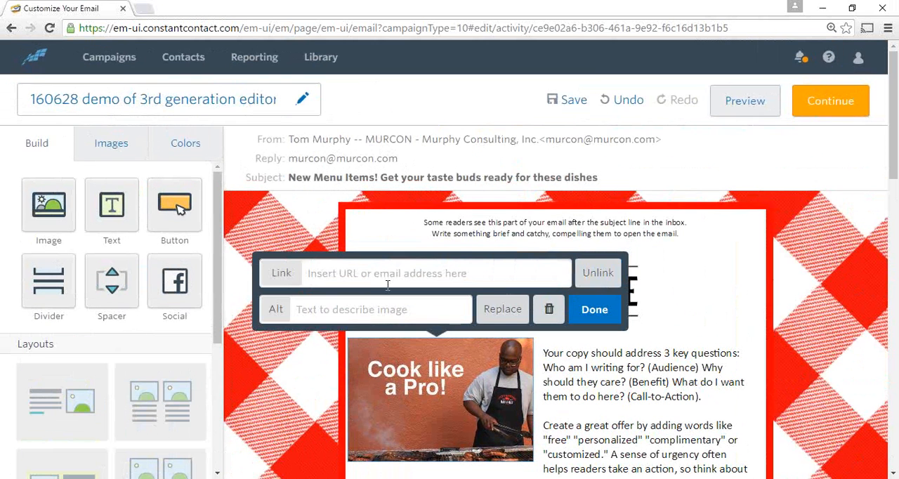
left_click(307, 310)
type("Cook l")
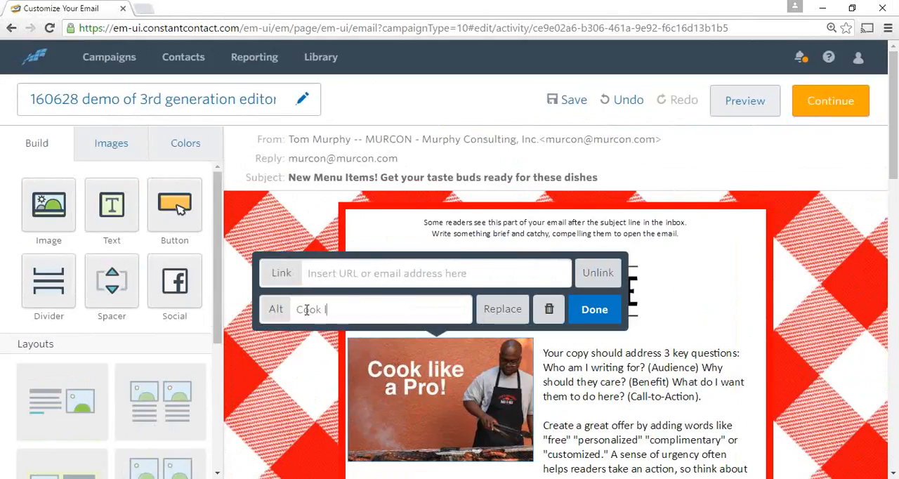
type("ike a Pro!")
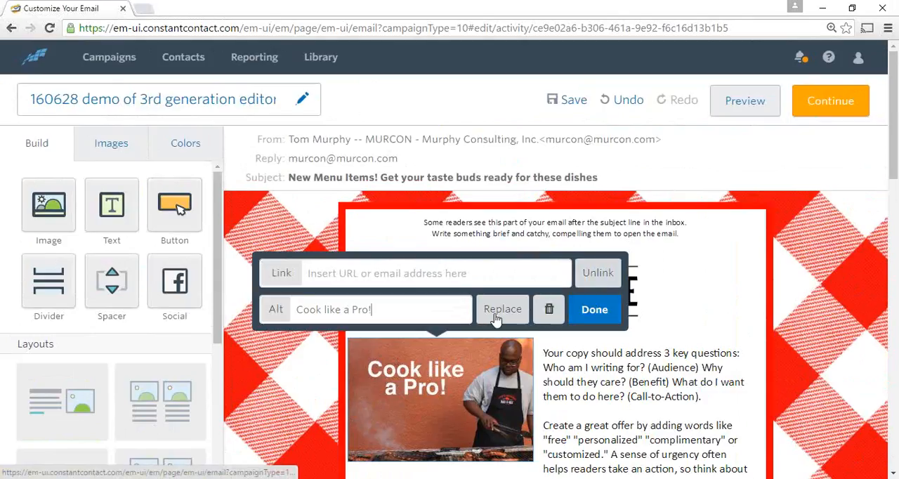
left_click(594, 311)
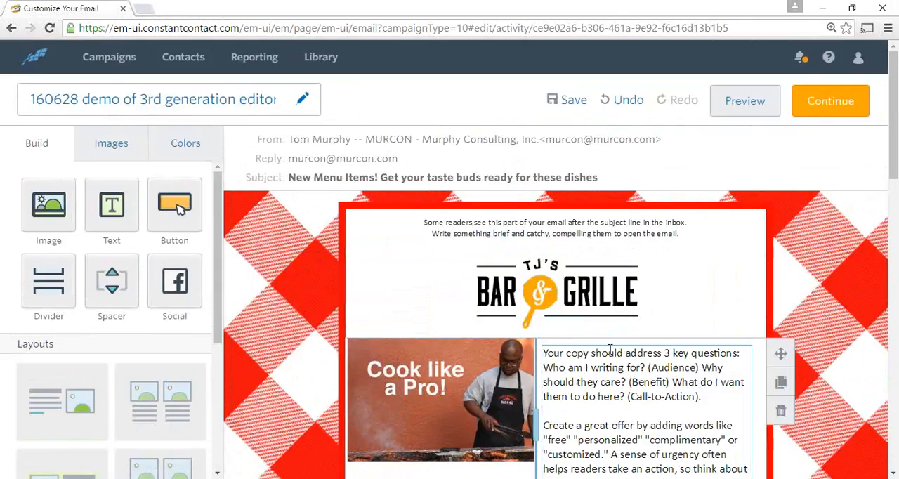
Preview the email in desktop and mobile layouts, examine how the content blocks are arranged on mobile, and return to editing
scroll(591, 385, "down", 2)
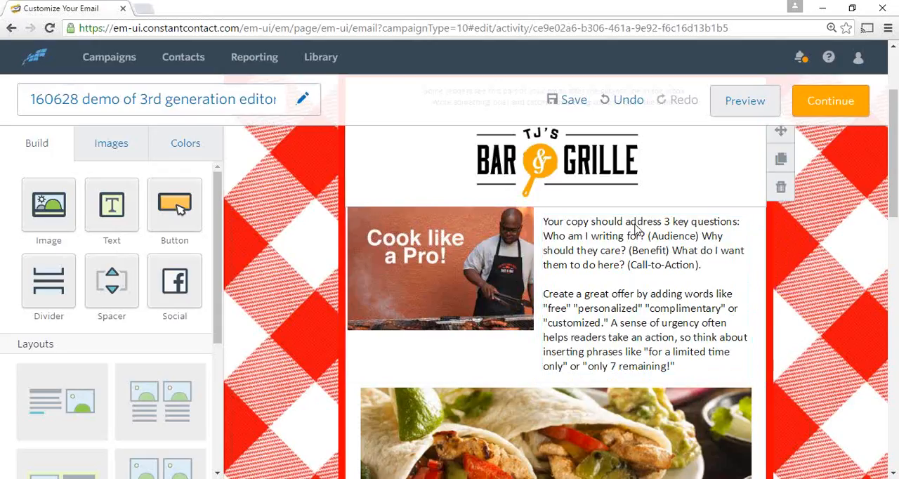
left_click(750, 105)
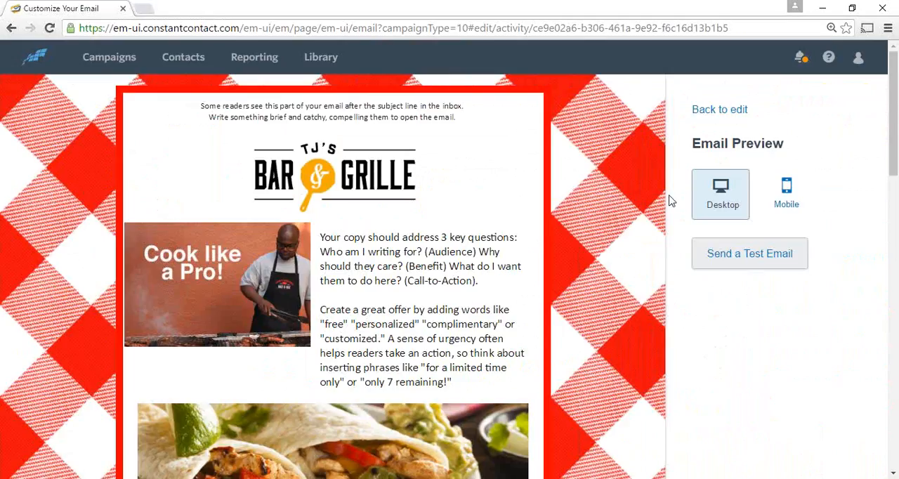
left_click(786, 197)
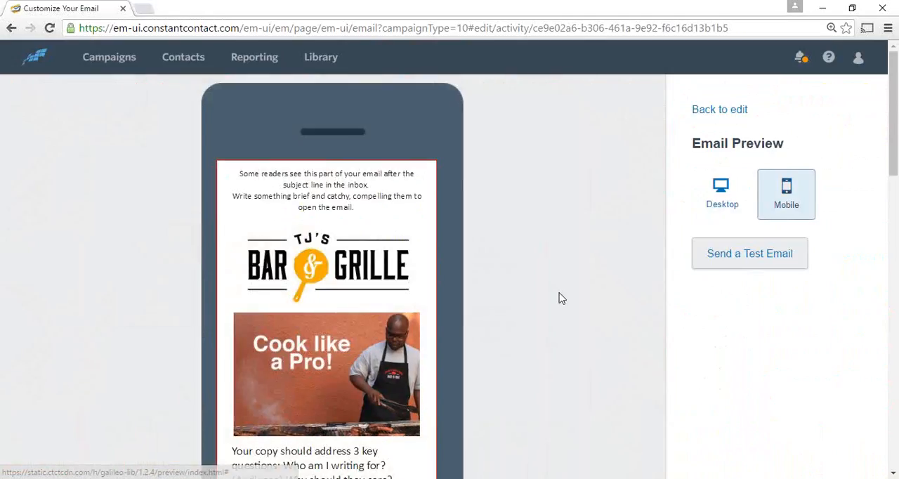
scroll(391, 348, "down", 2)
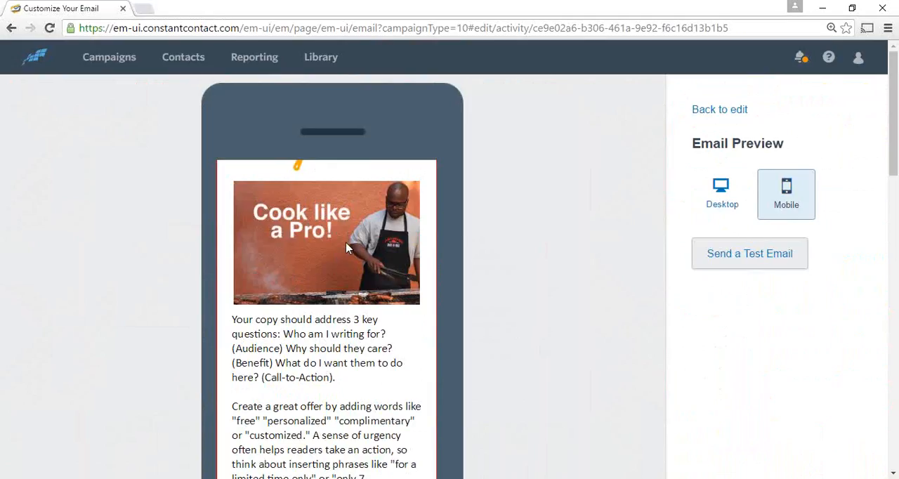
scroll(351, 248, "down", 2)
scroll(354, 247, "down", 1)
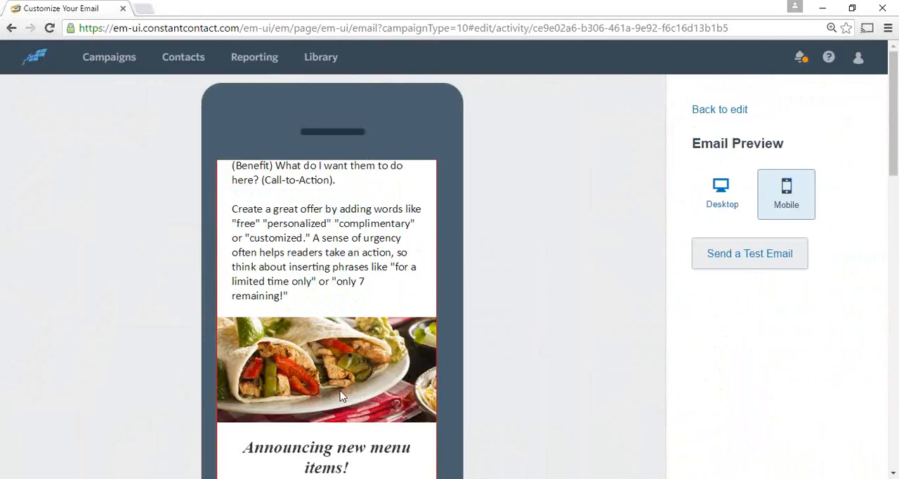
scroll(358, 254, "down", 2)
scroll(358, 257, "down", 3)
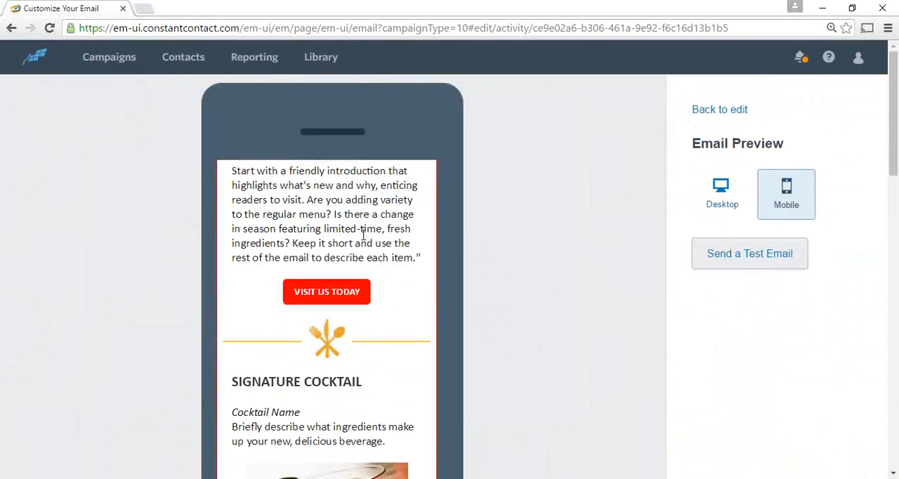
scroll(368, 232, "down", 2)
scroll(372, 233, "down", 4)
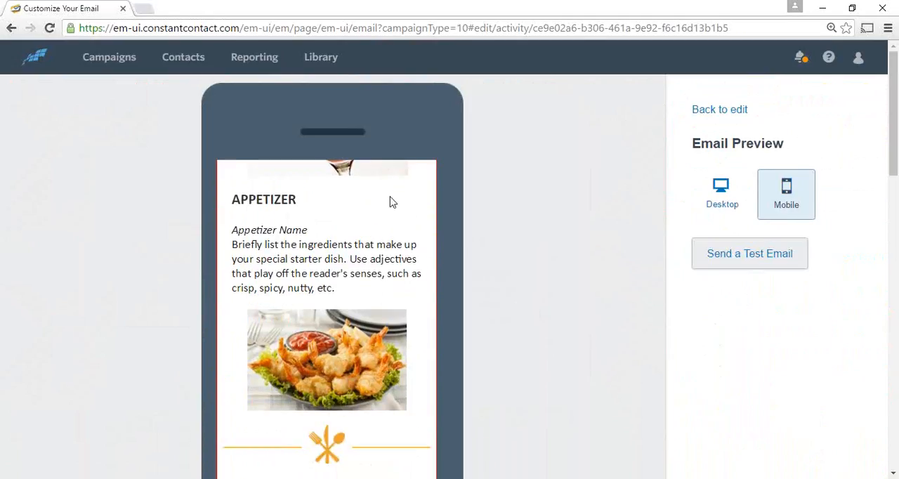
scroll(391, 203, "up", 5)
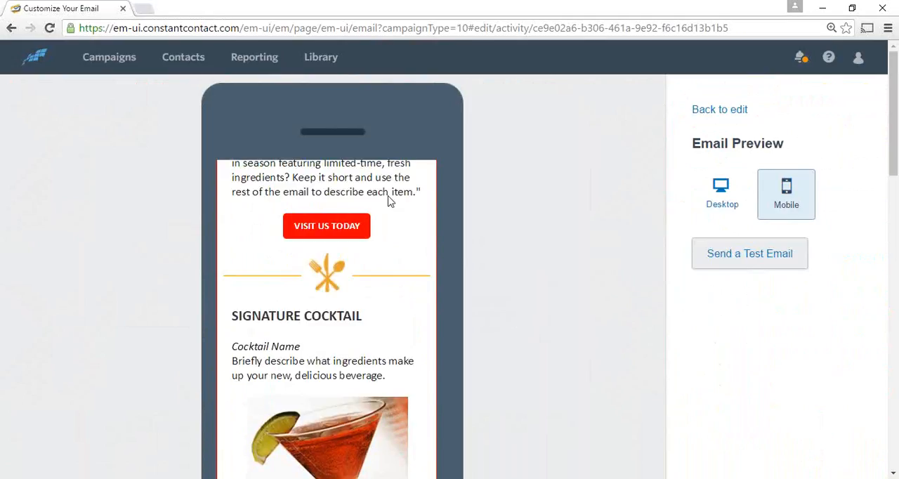
scroll(399, 251, "up", 7)
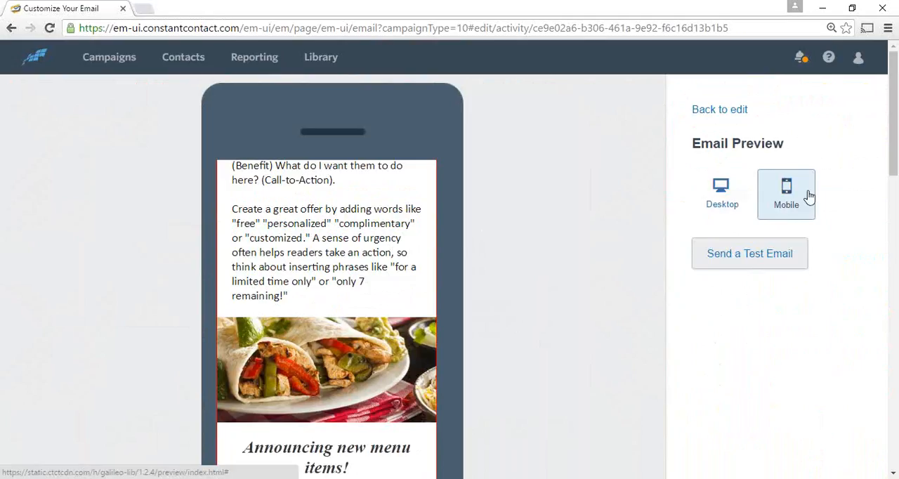
left_click(733, 198)
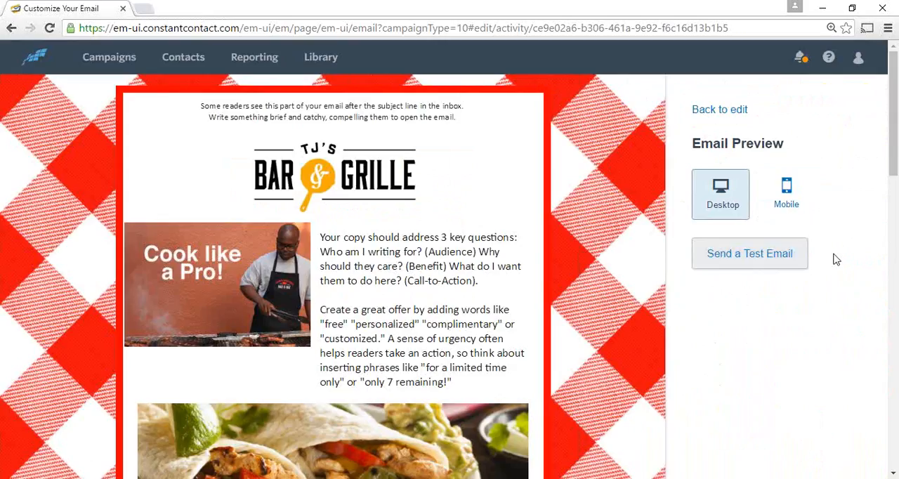
left_click(733, 110)
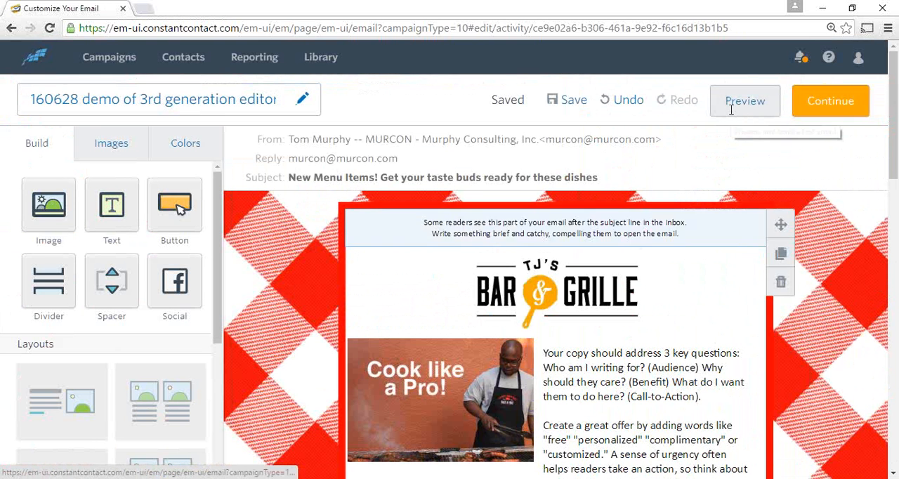
Insert a greeting tag with "Hello", First Name and a comma, falling back to "Greetings!", at the start of the introduction paragraph under "Announcing new menu items!"
scroll(521, 322, "down", 2)
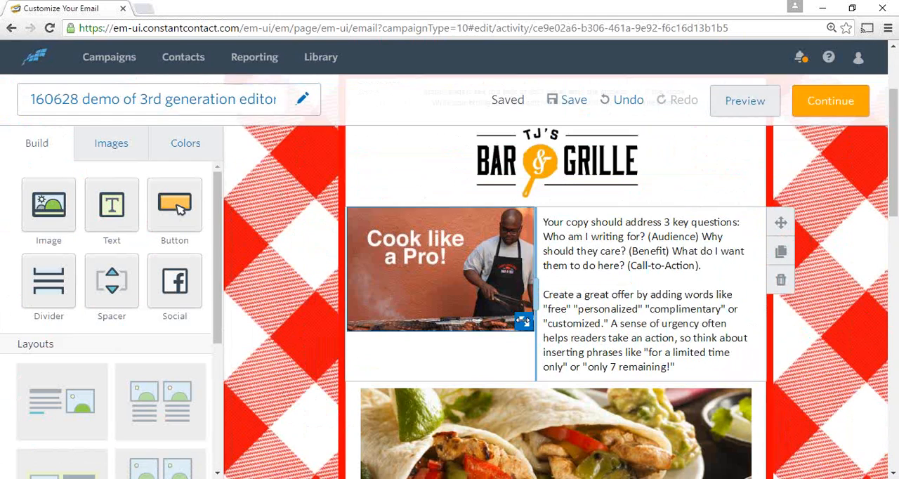
scroll(625, 260, "down", 2)
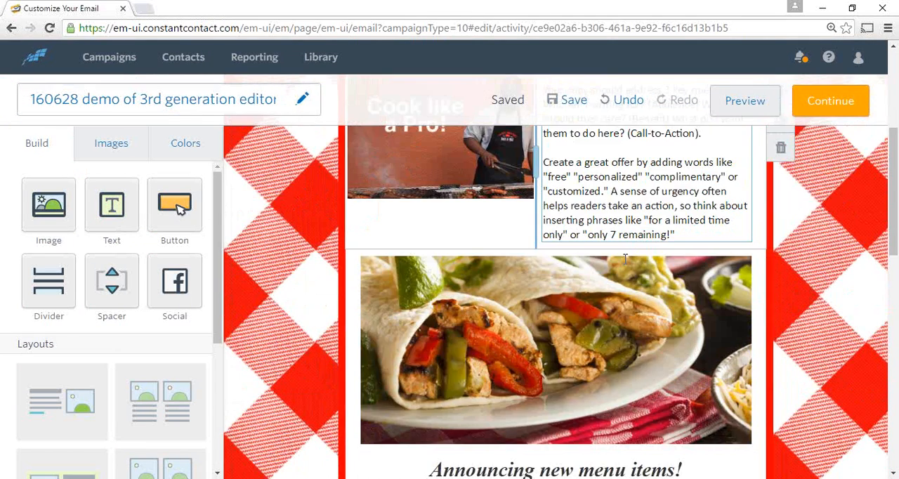
scroll(608, 239, "down", 1)
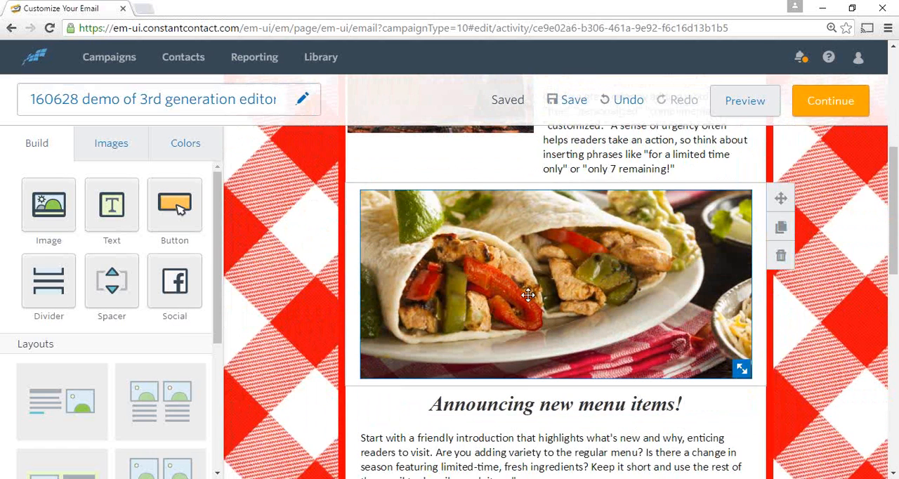
scroll(552, 295, "down", 1)
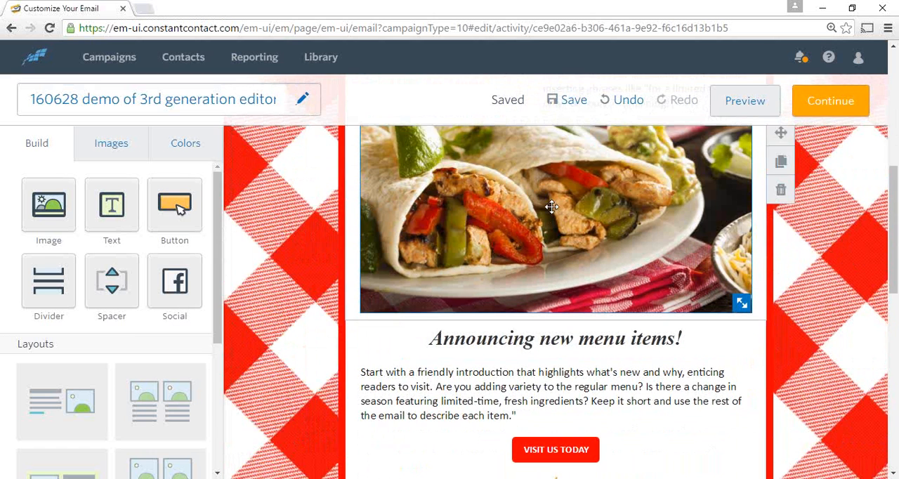
scroll(549, 204, "down", 1)
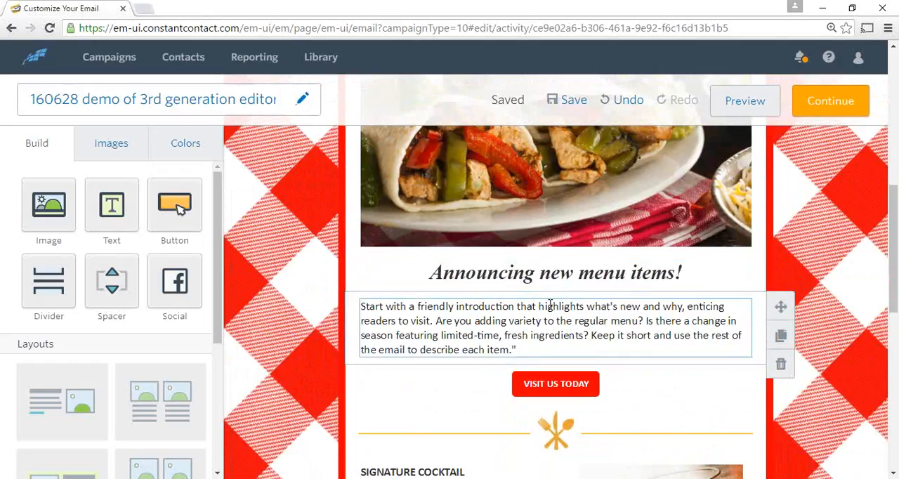
scroll(547, 309, "down", 1)
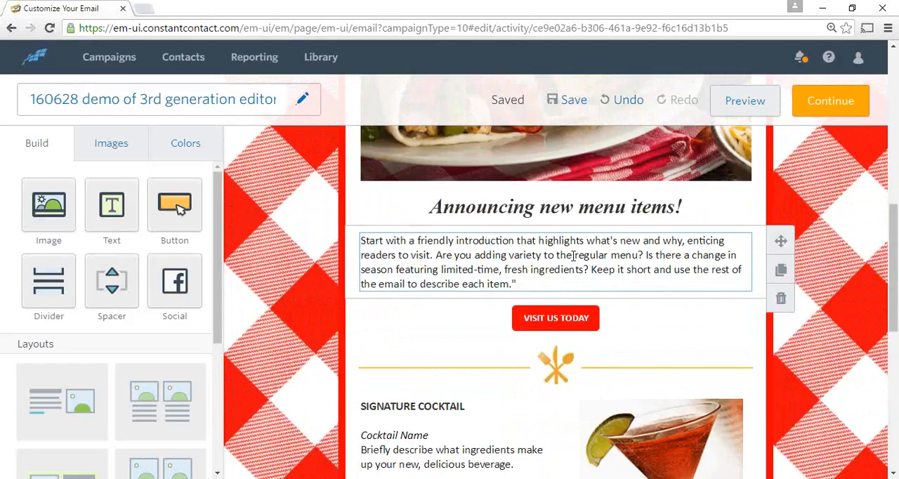
left_click(491, 254)
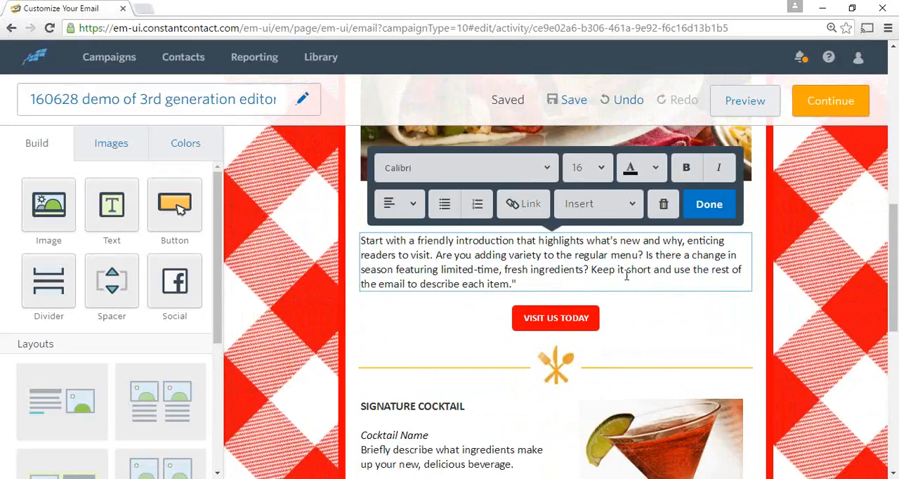
left_click(630, 205)
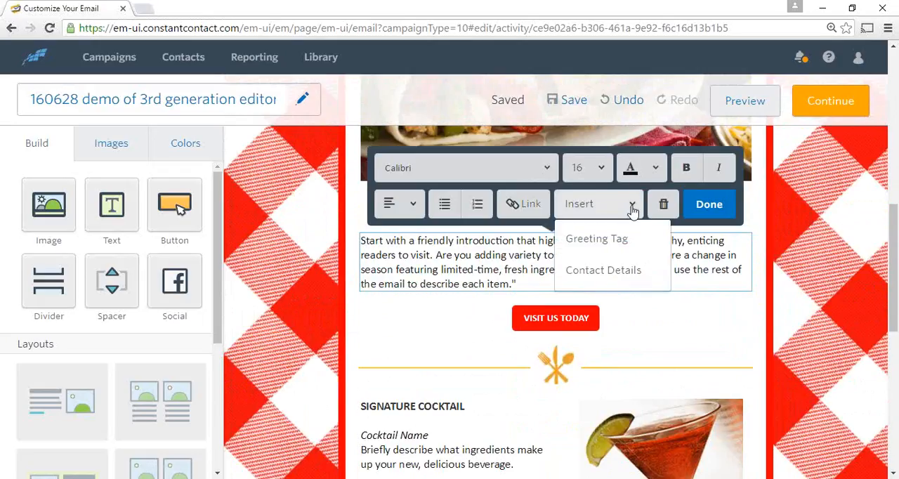
left_click(613, 240)
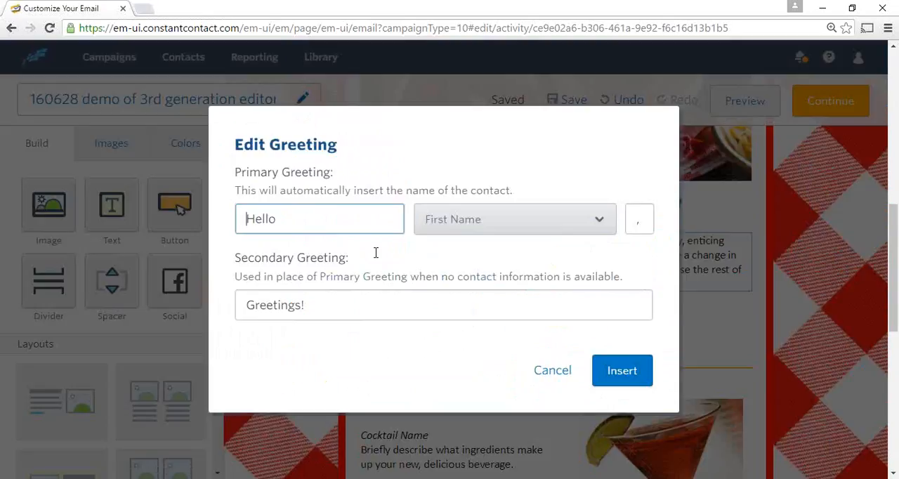
left_click(599, 222)
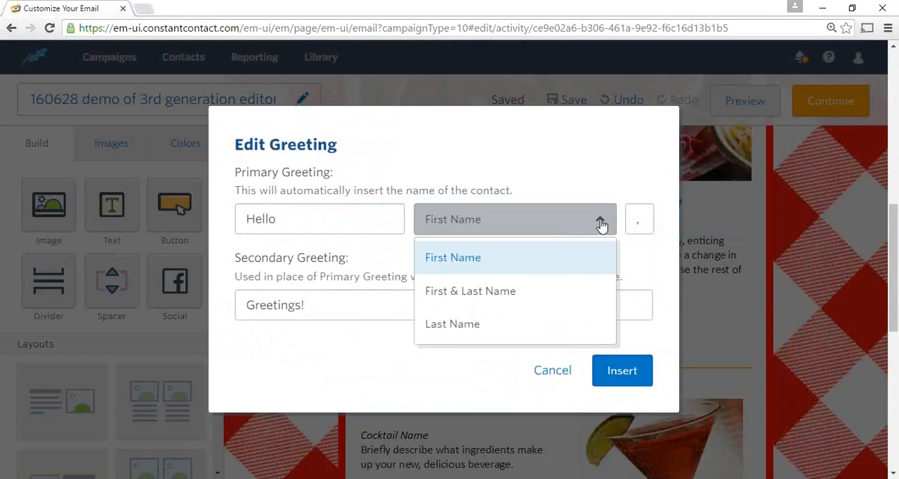
left_click(600, 223)
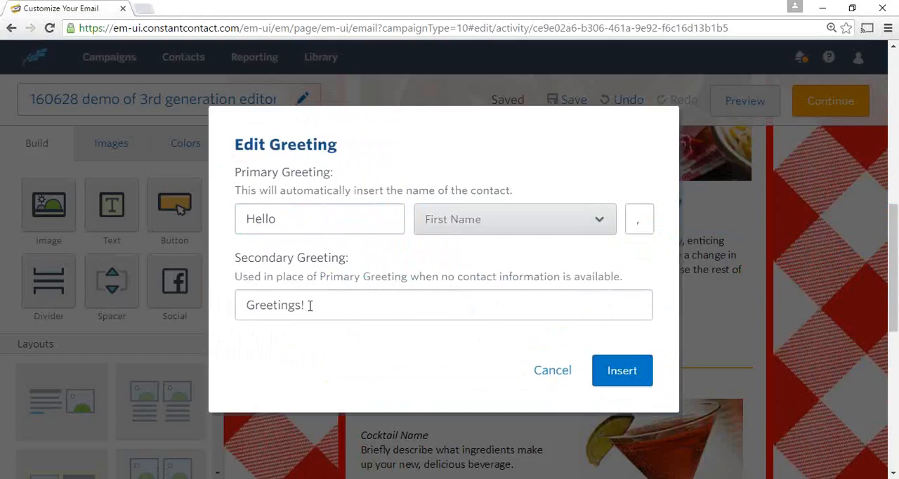
left_click(614, 374)
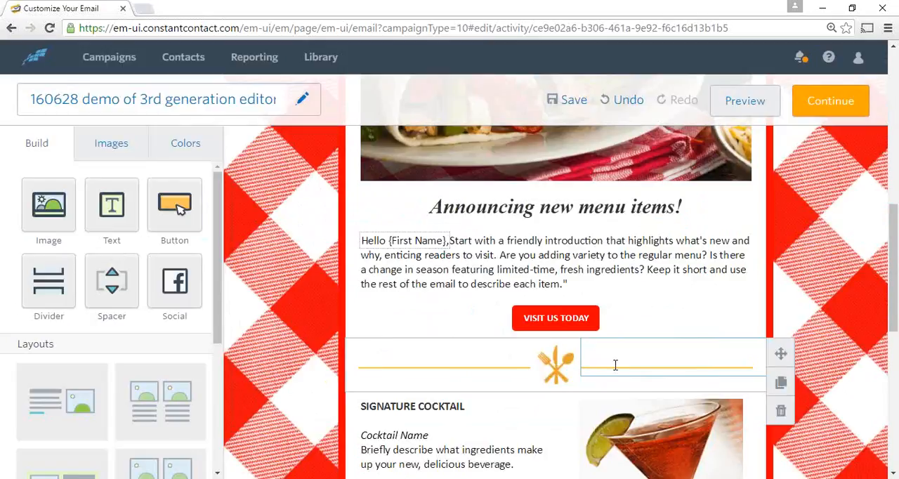
Separate the greeting from the introduction paragraph with a blank line, and check which other elements can be inserted into the text
left_click(451, 241)
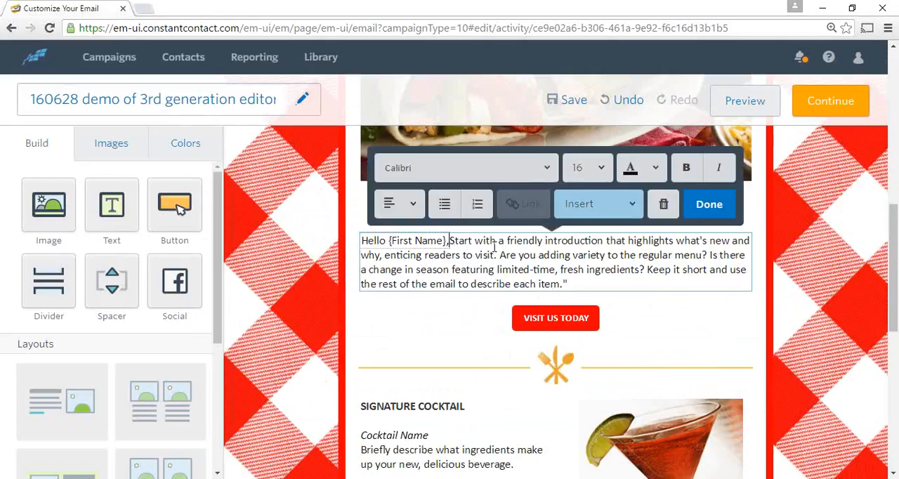
key("Return")
key("Return")
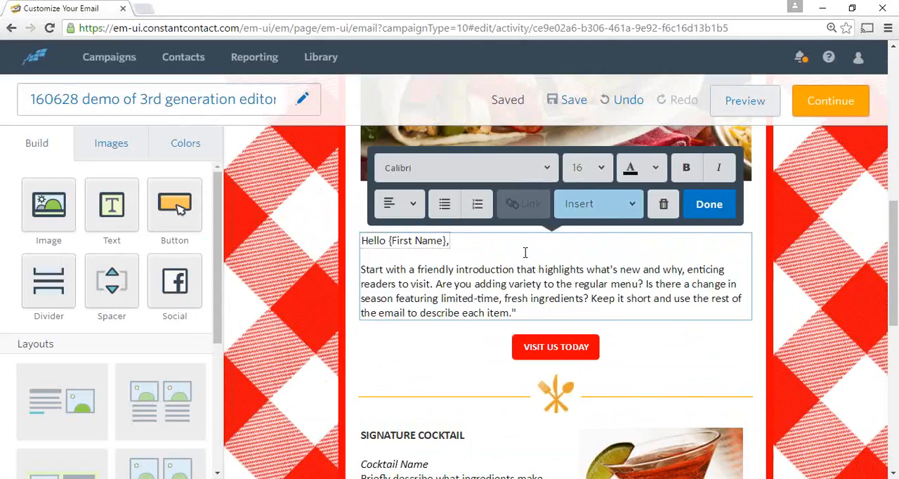
left_click(633, 205)
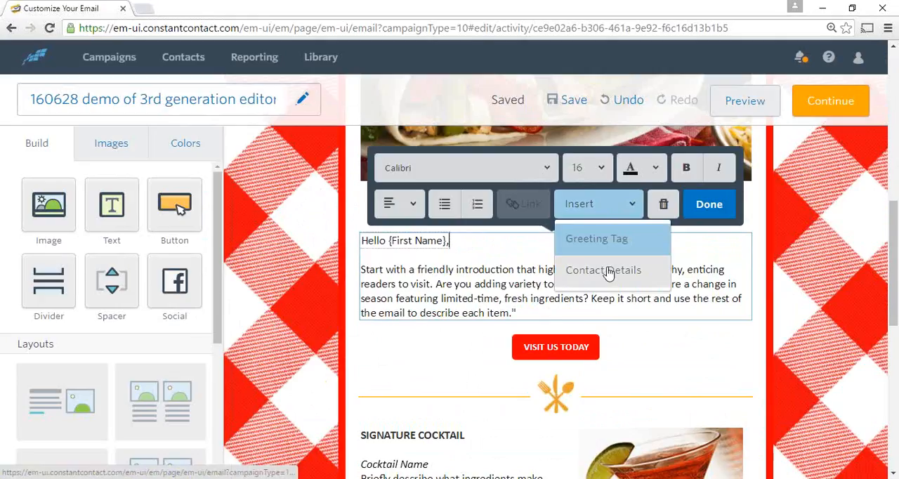
left_click(624, 205)
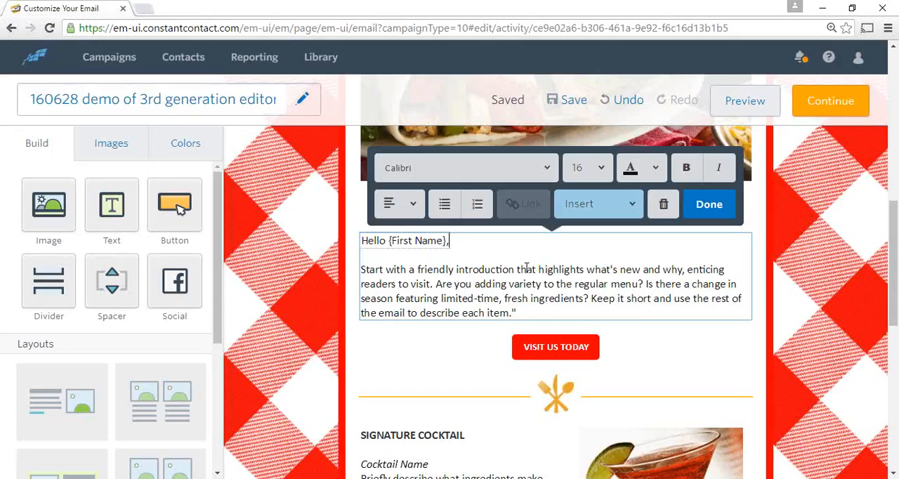
Change the background color of the "VISIT US TODAY" button to dark blue
scroll(519, 261, "down", 1)
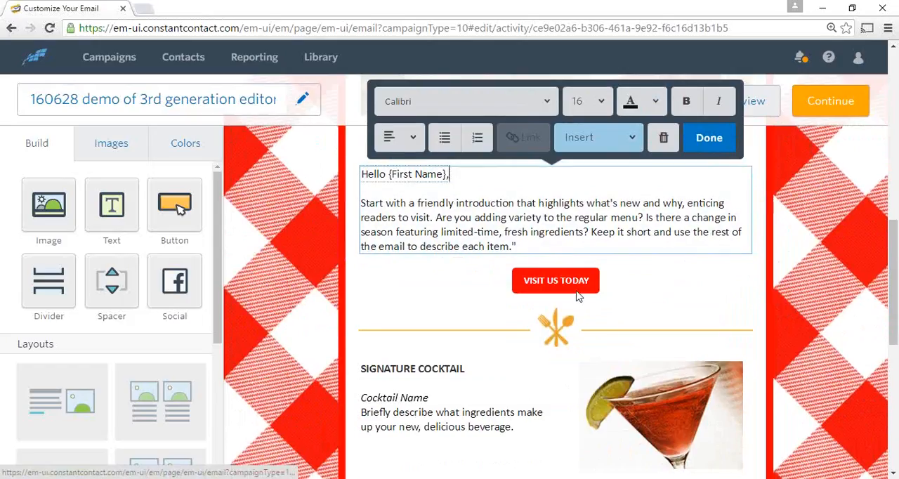
scroll(573, 277, "down", 1)
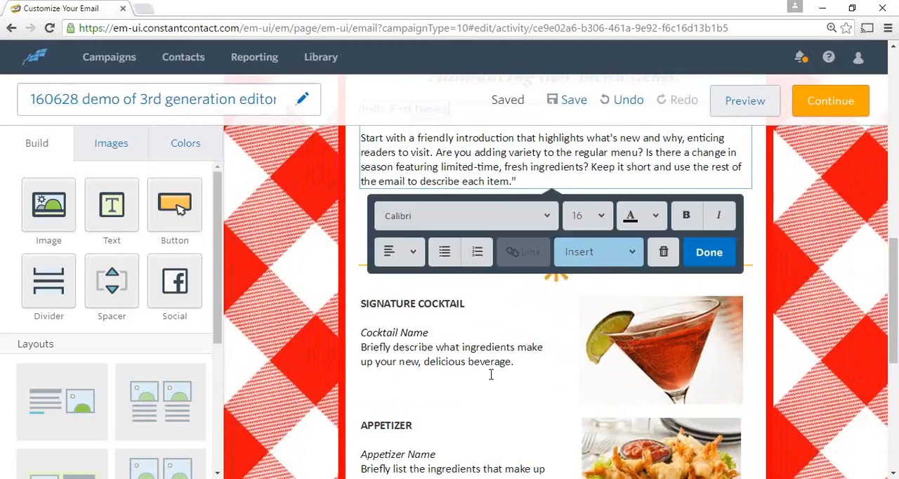
left_click(603, 160)
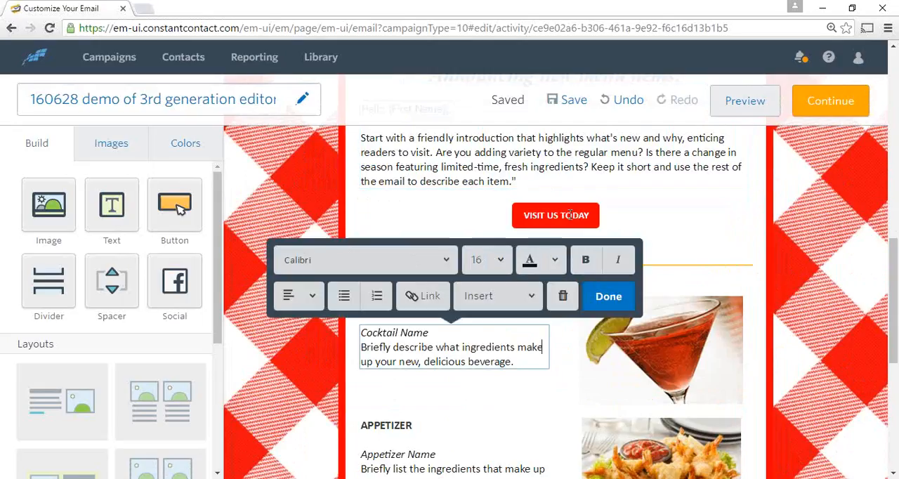
left_click(569, 215)
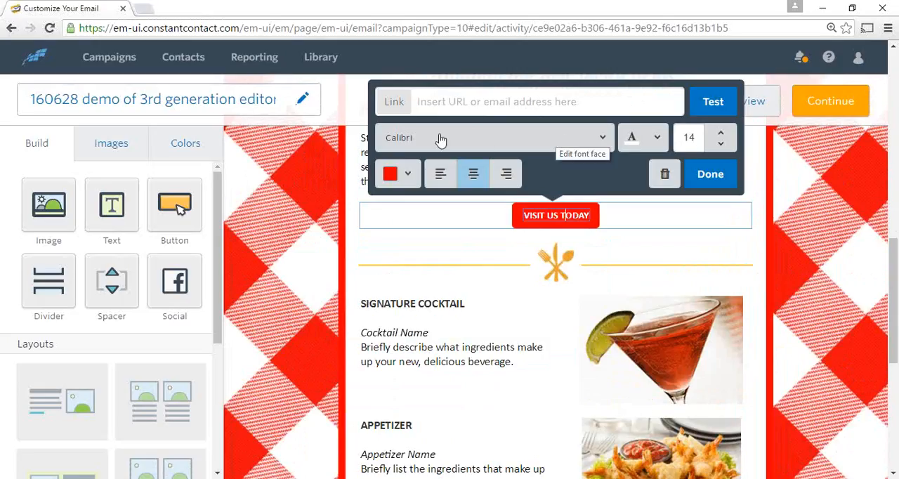
left_click(408, 175)
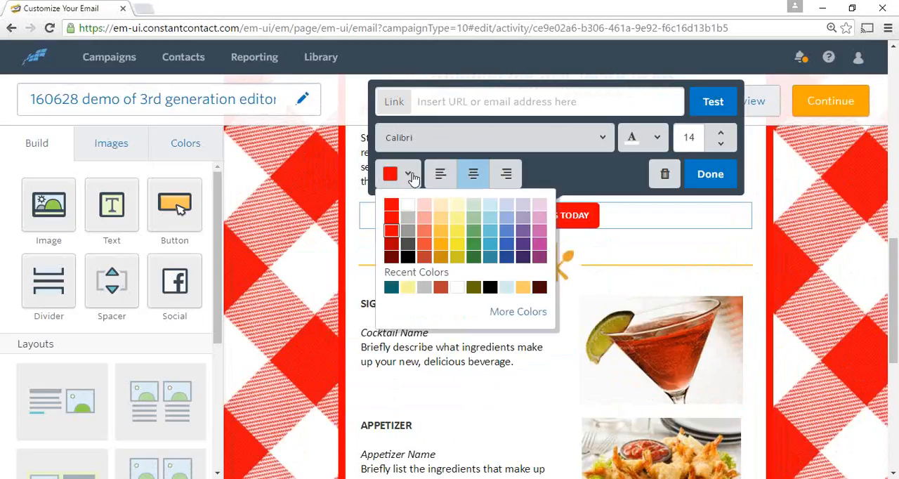
left_click(506, 258)
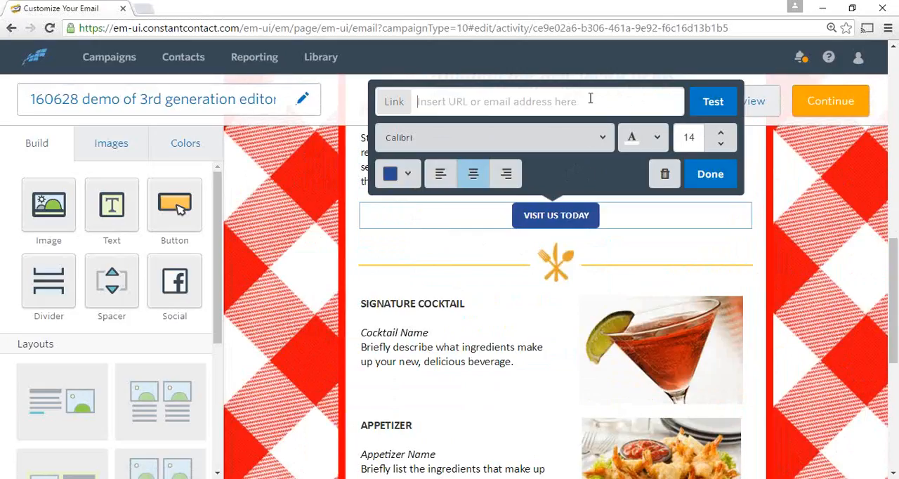
left_click(528, 109)
type("http")
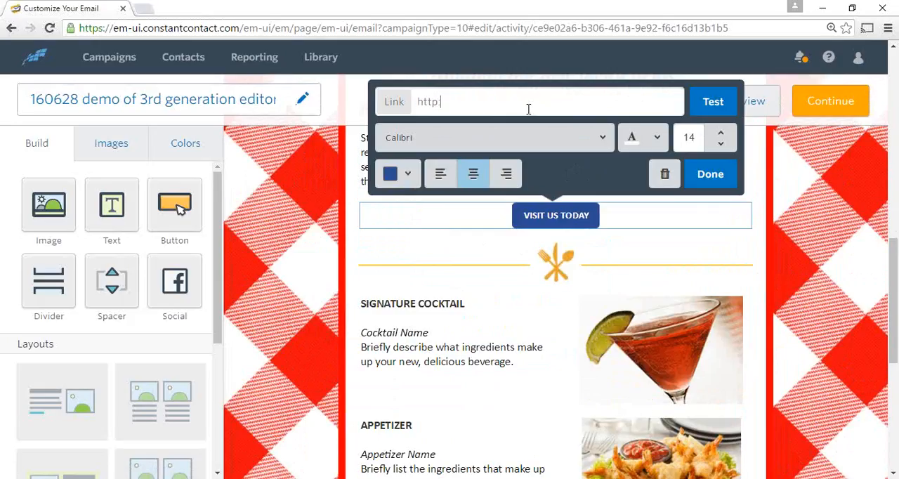
type(":www.murcon.com")
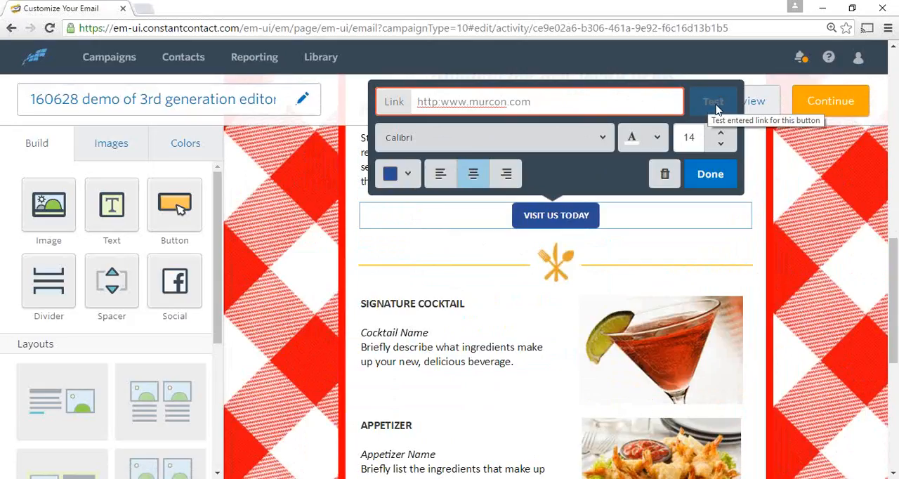
left_click(711, 101)
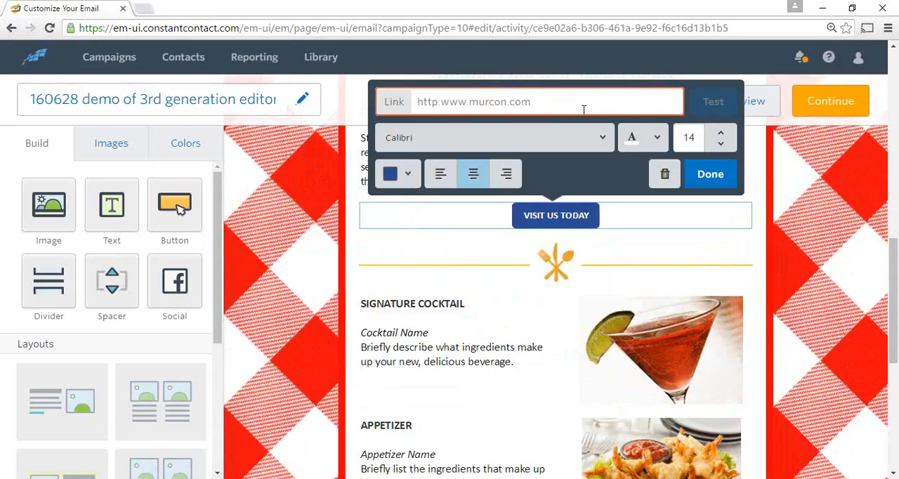
type("://")
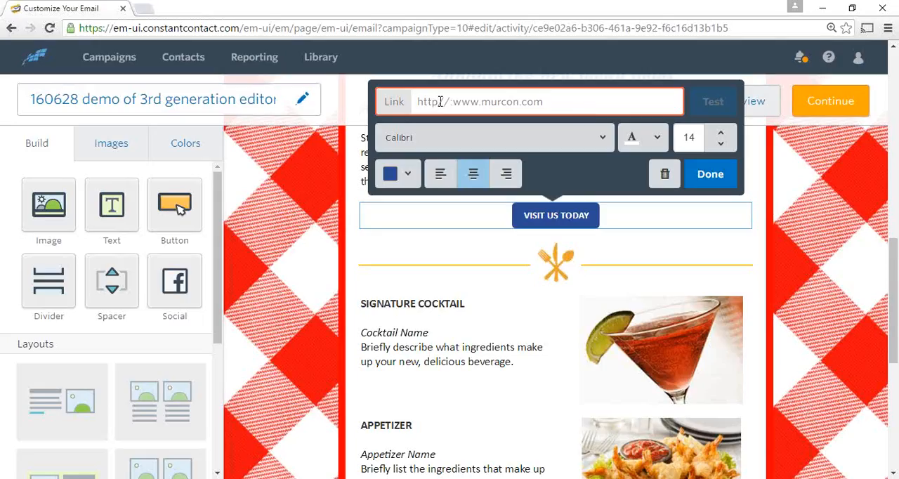
key("BackSpace")
key("BackSpace")
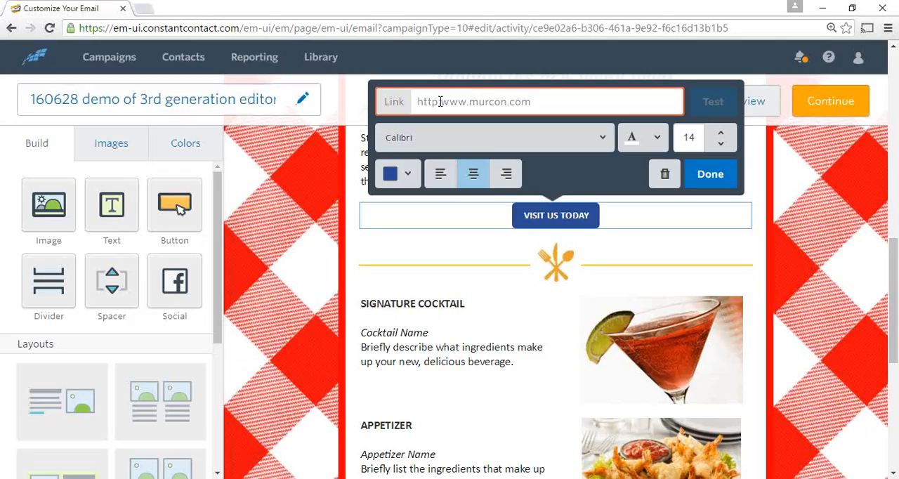
type("://")
left_click(662, 97)
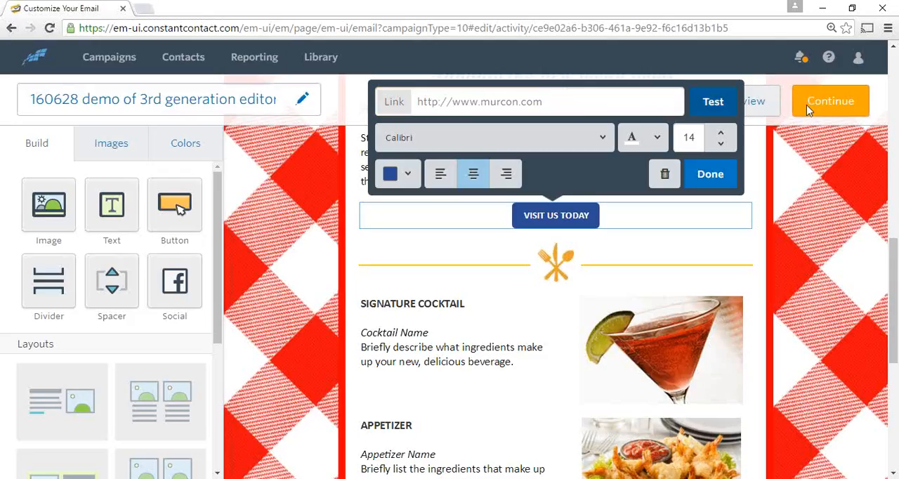
Test the button's link, close the website it opens, and finish editing the button
left_click(714, 105)
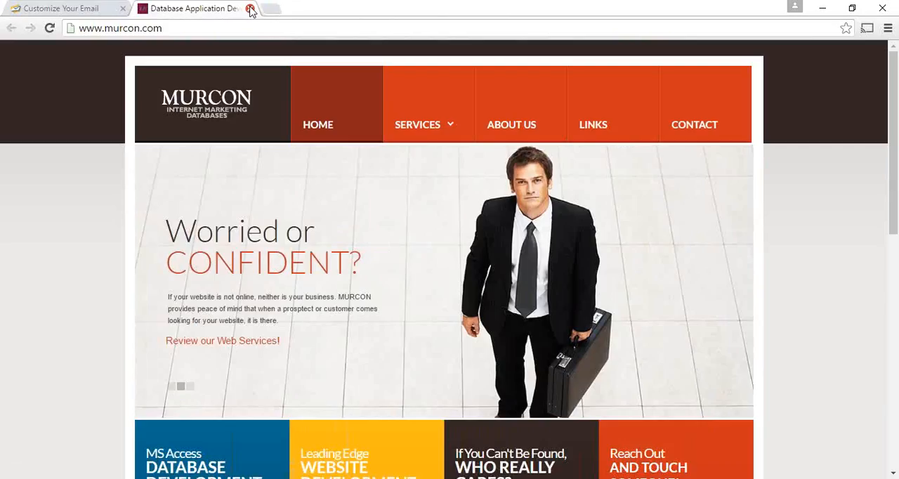
left_click(250, 8)
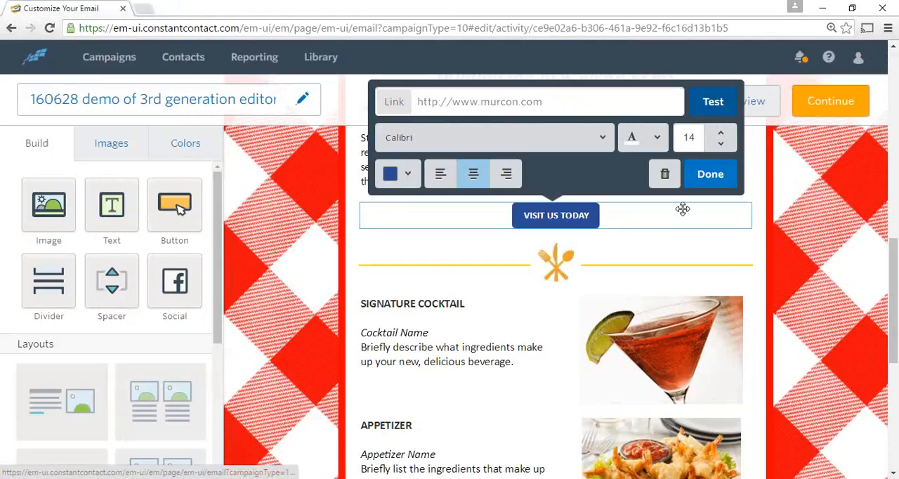
left_click(710, 173)
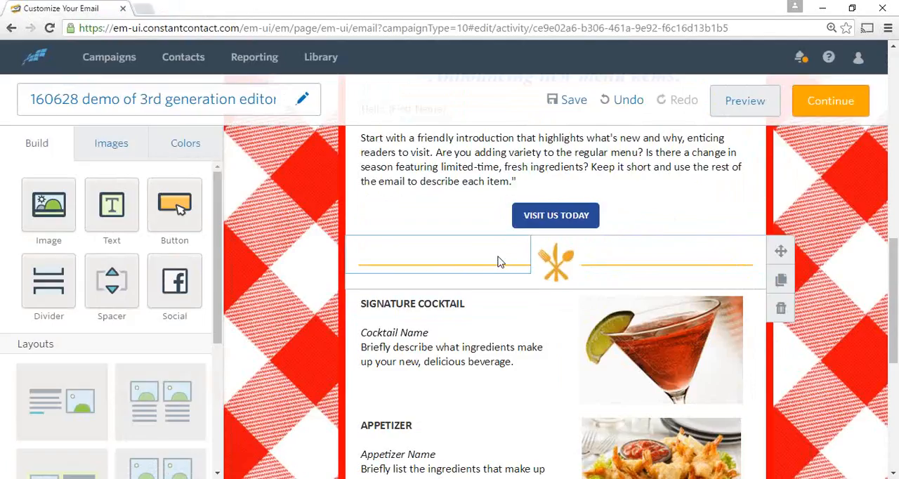
Review the remaining template blocks, from the Signature Cocktail and Appetizer sections to the social icons and footer
scroll(493, 257, "down", 1)
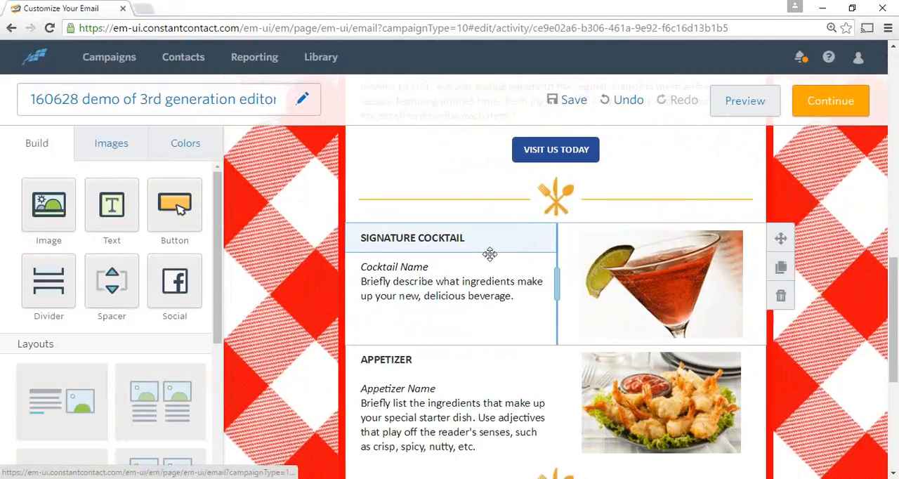
scroll(493, 249, "down", 1)
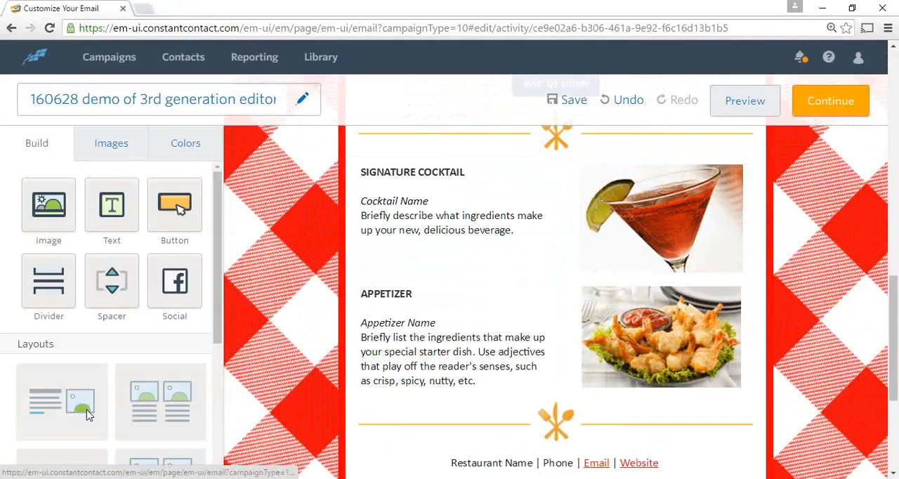
scroll(562, 239, "down", 1)
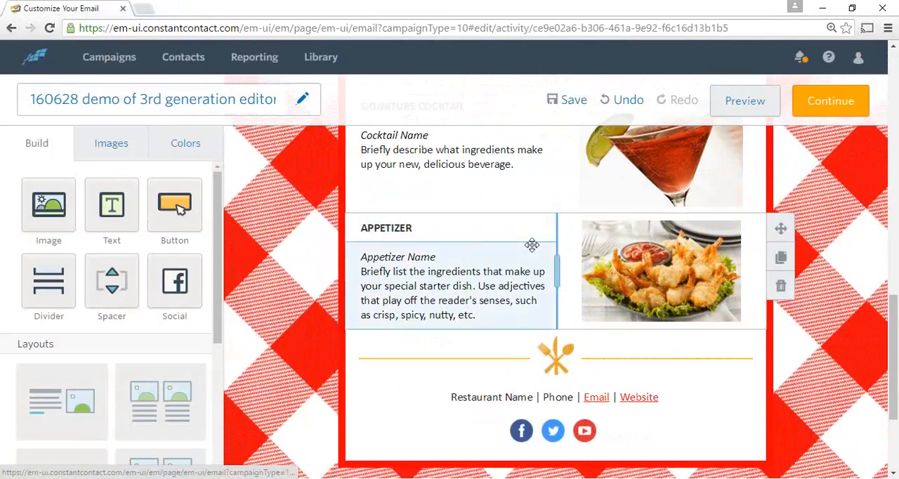
scroll(534, 239, "down", 1)
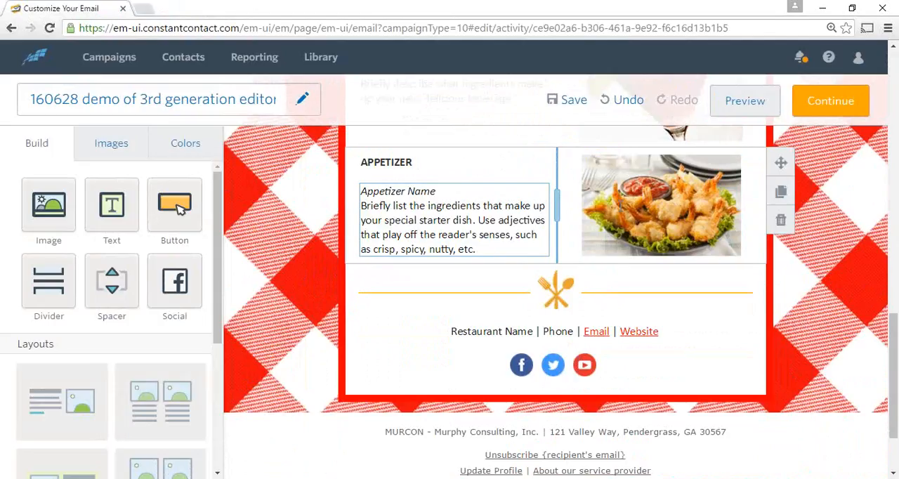
scroll(438, 203, "down", 1)
scroll(438, 203, "down", 1)
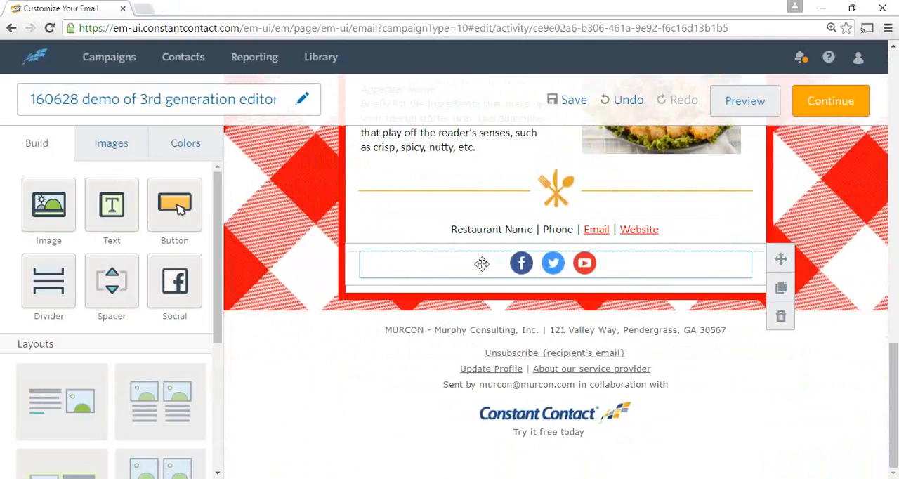
scroll(486, 257, "up", 1)
scroll(489, 259, "up", 2)
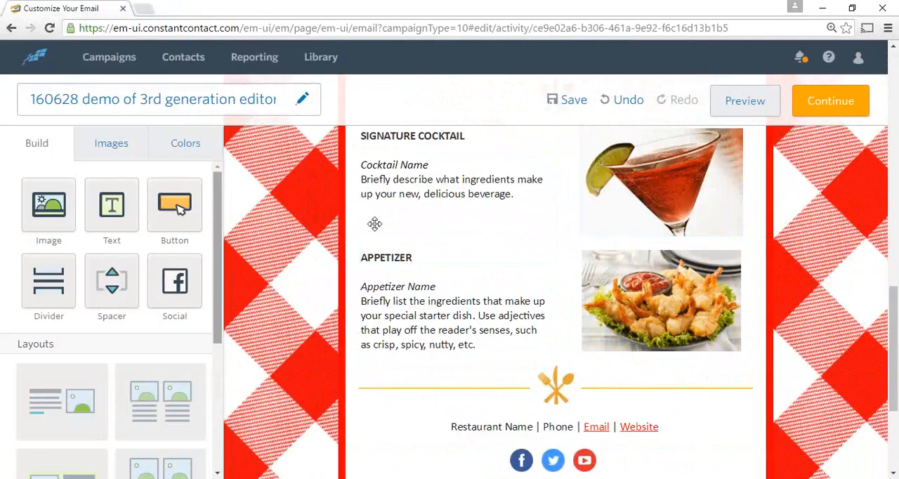
Insert a divider between the Signature Cocktail and Appetizer blocks, and check its formatting options
left_click_drag(58, 283, 522, 273)
left_click_drag(523, 272, 554, 242)
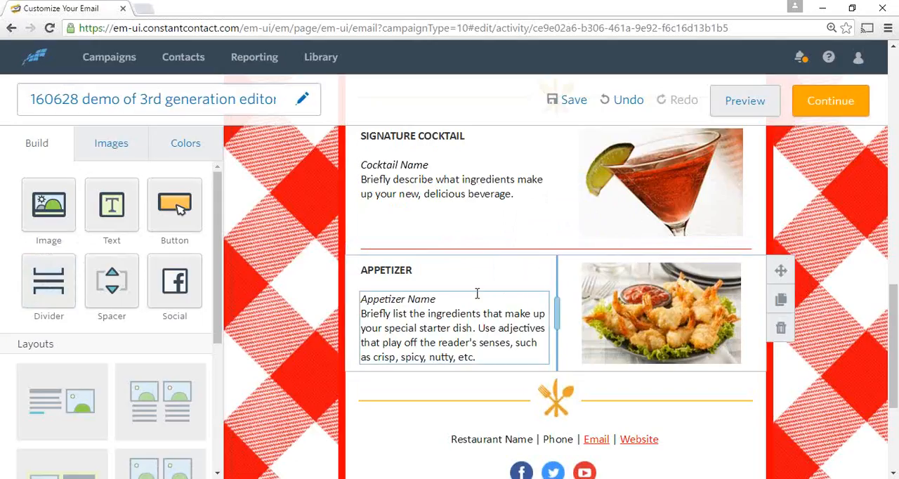
left_click(534, 248)
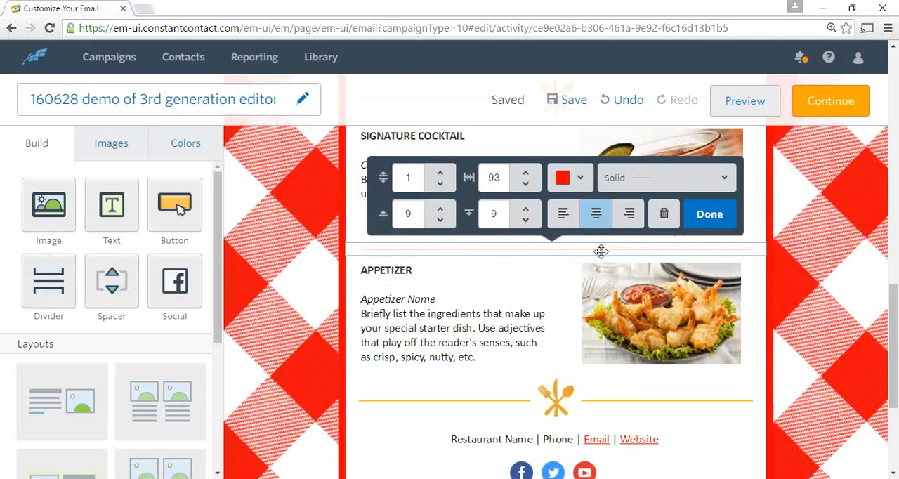
left_click(707, 215)
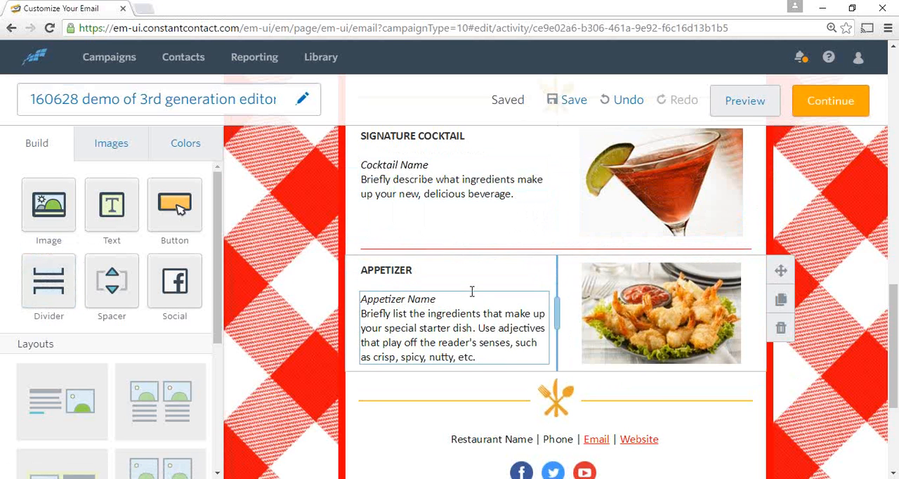
Change the email's outer background color to blue and its inner background color to light yellow
scroll(470, 287, "down", 3)
scroll(467, 283, "up", 4)
scroll(500, 307, "up", 8)
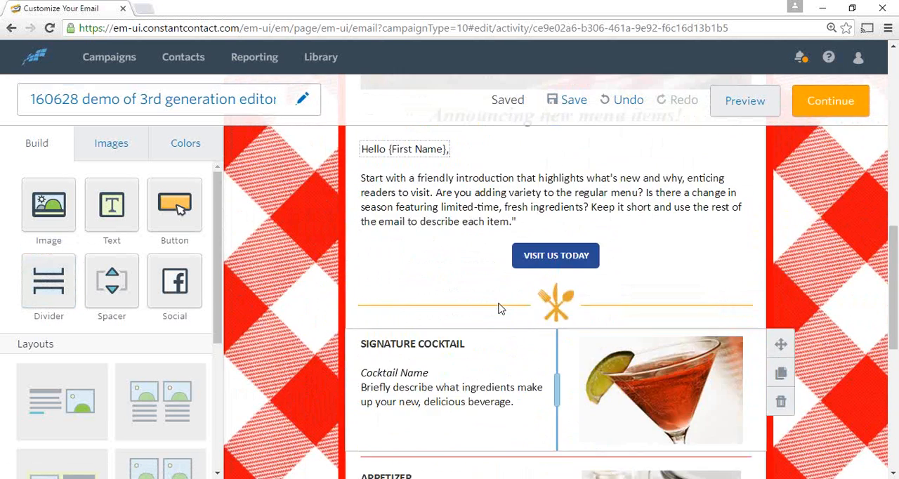
scroll(502, 294, "up", 5)
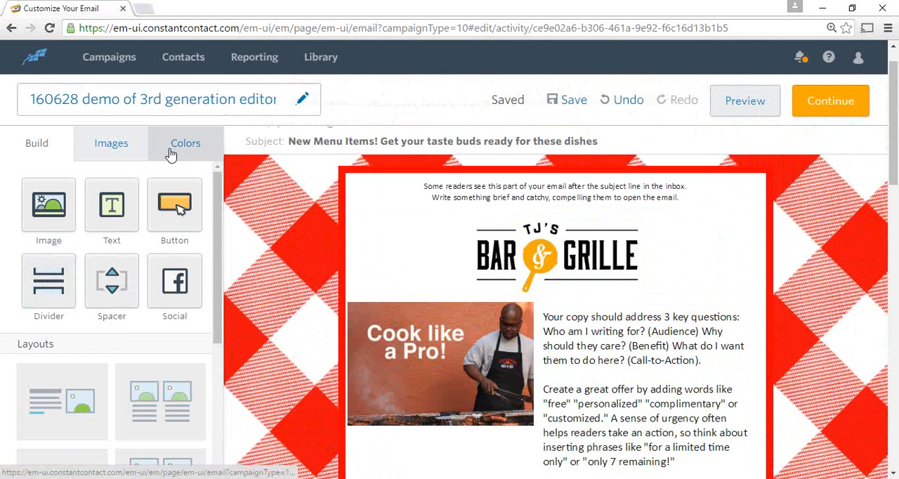
left_click(176, 146)
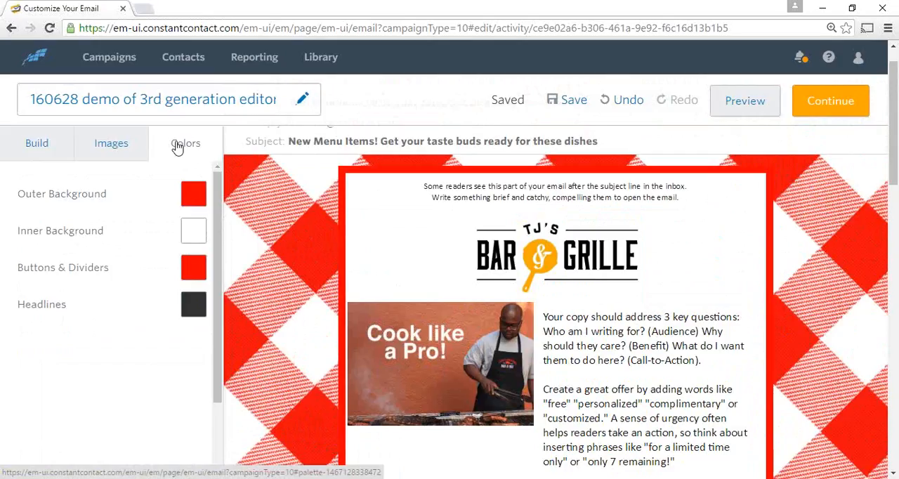
left_click(180, 200)
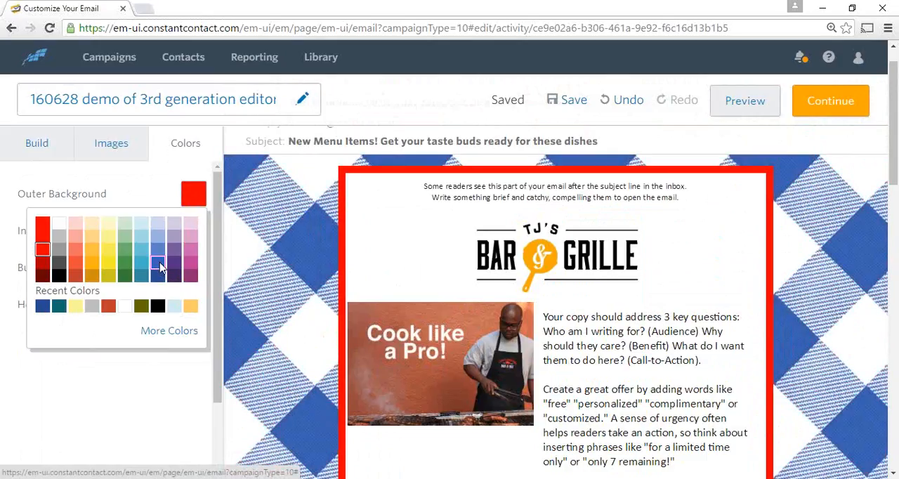
left_click(159, 265)
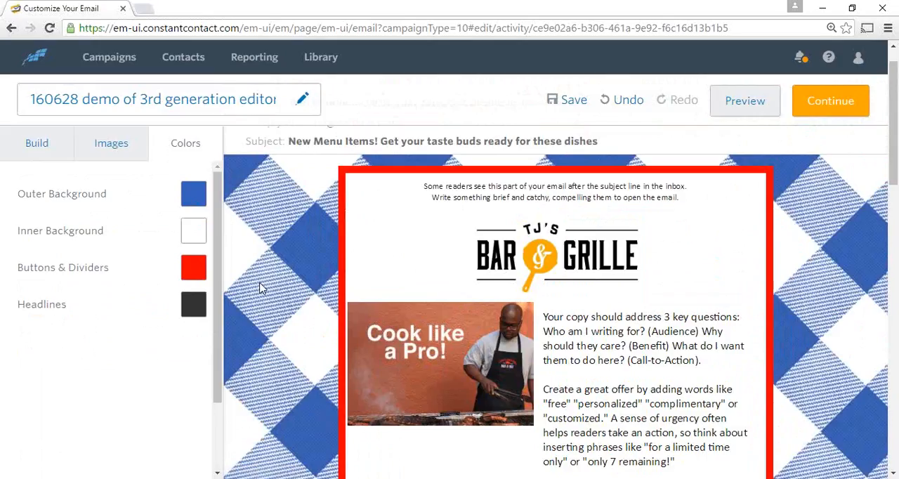
left_click(193, 239)
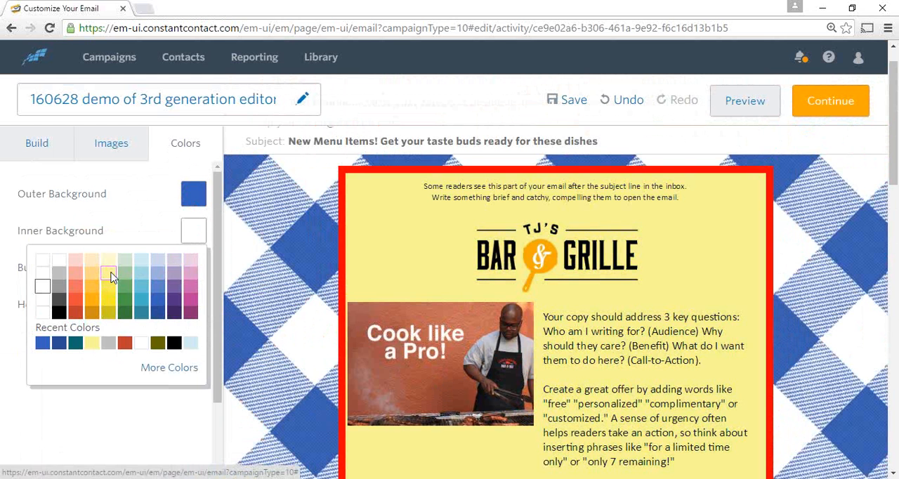
left_click(114, 276)
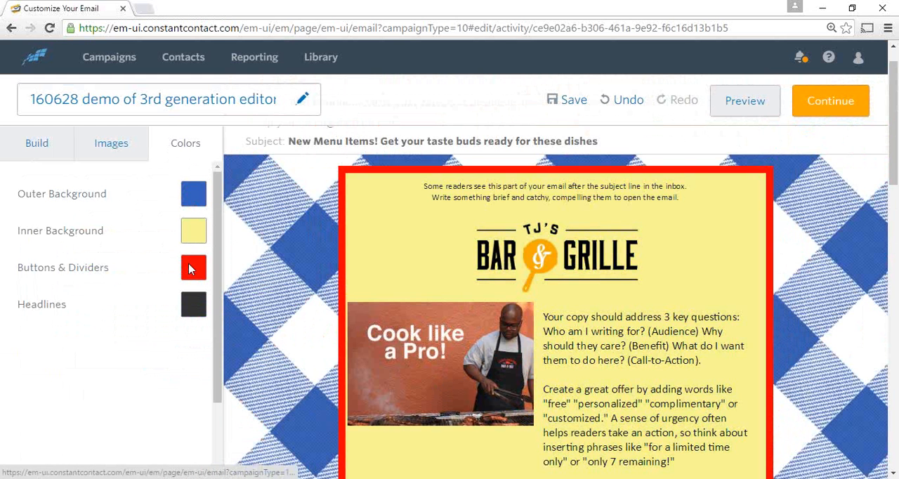
Change the email's global Buttons & Dividers color to the same blue as the outer background
scroll(324, 302, "down", 6)
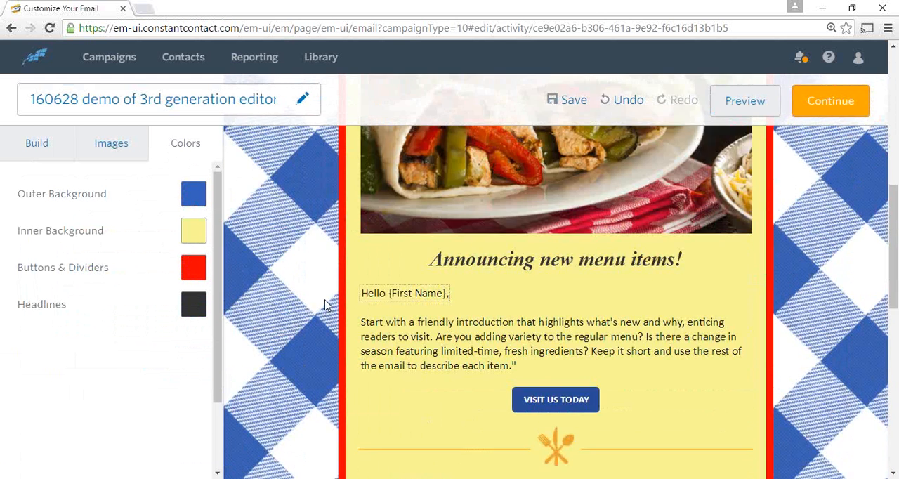
scroll(293, 279, "down", 3)
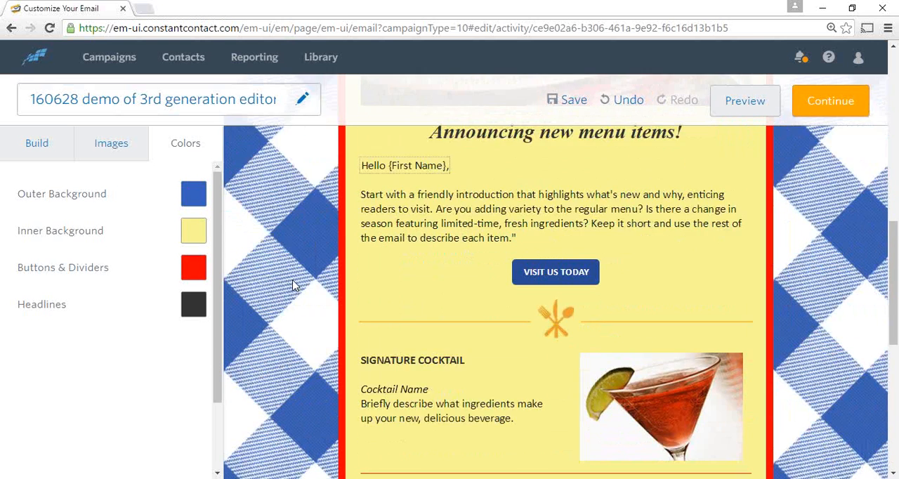
scroll(272, 250, "down", 1)
scroll(273, 250, "down", 1)
scroll(272, 250, "up", 1)
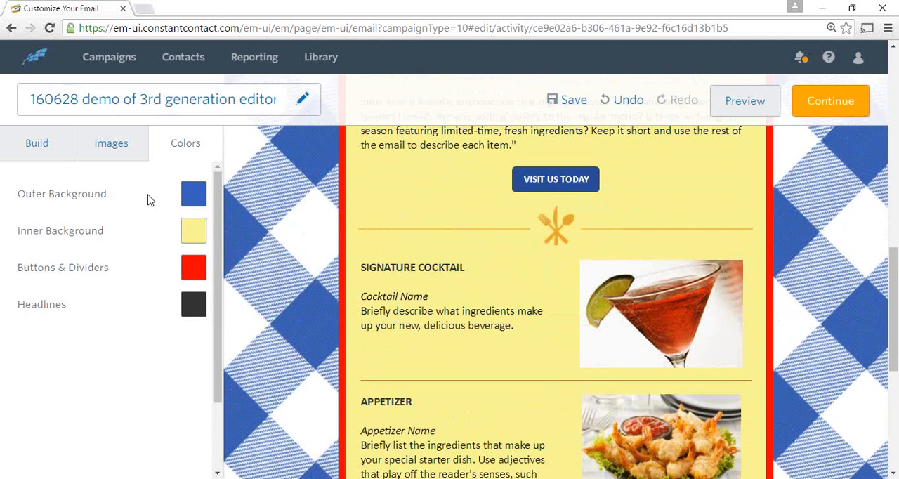
left_click(193, 274)
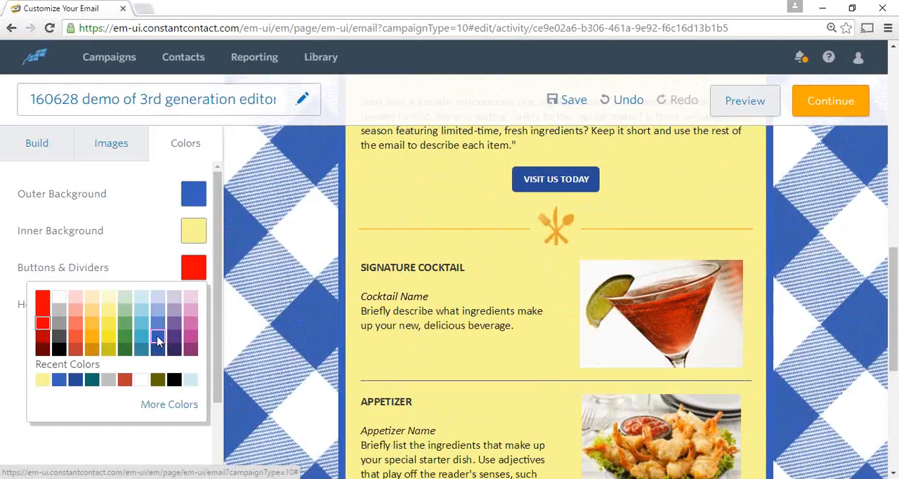
left_click(521, 390)
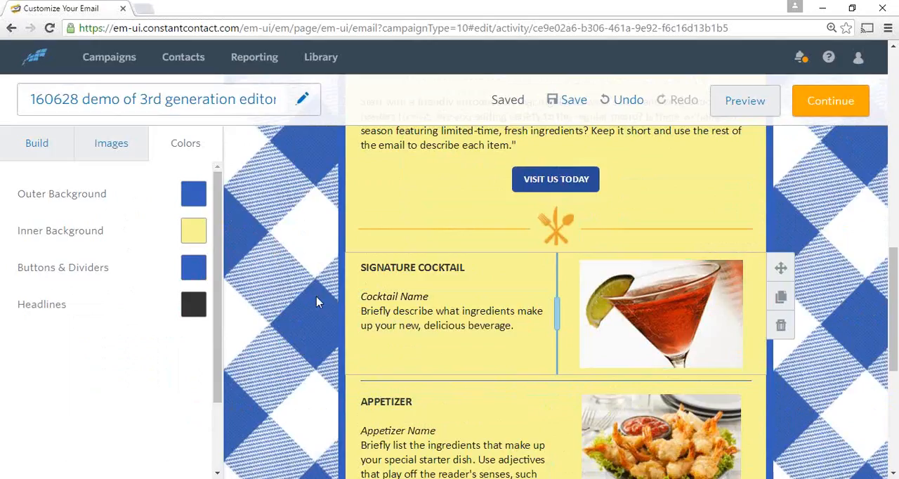
Change the email's Headlines color to dark blue
scroll(316, 295, "up", 5)
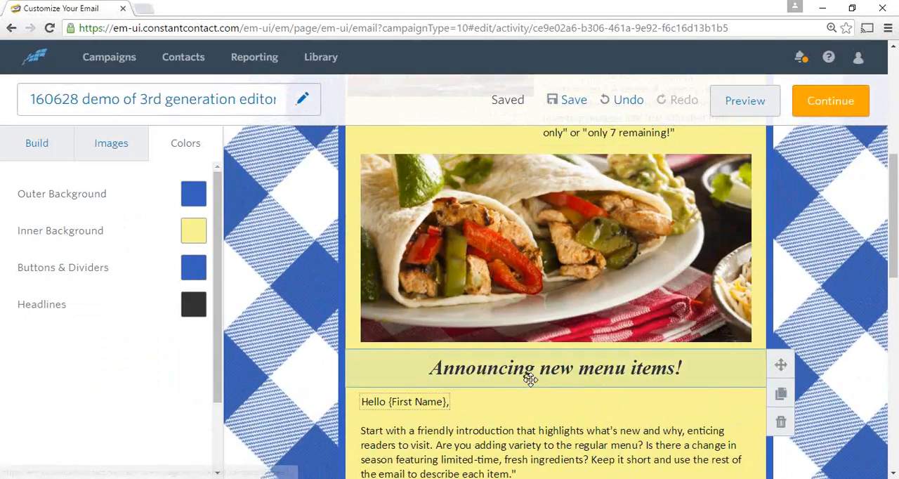
left_click(181, 307)
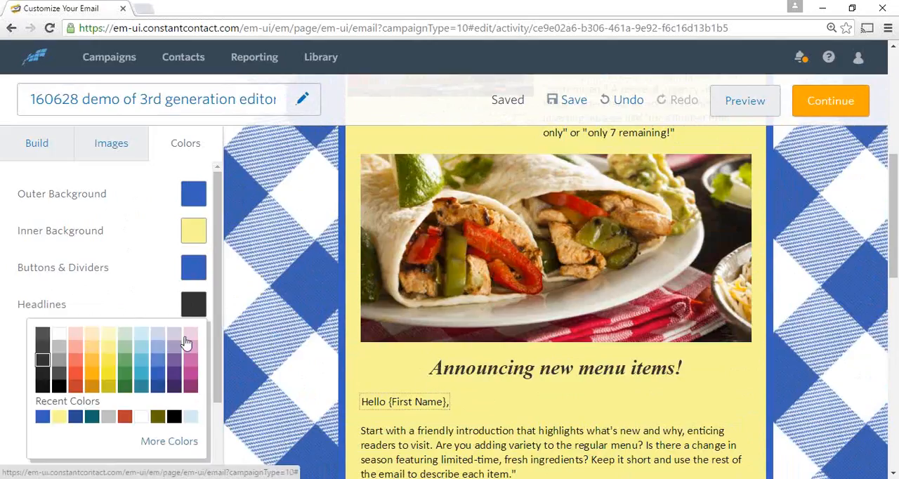
left_click(158, 388)
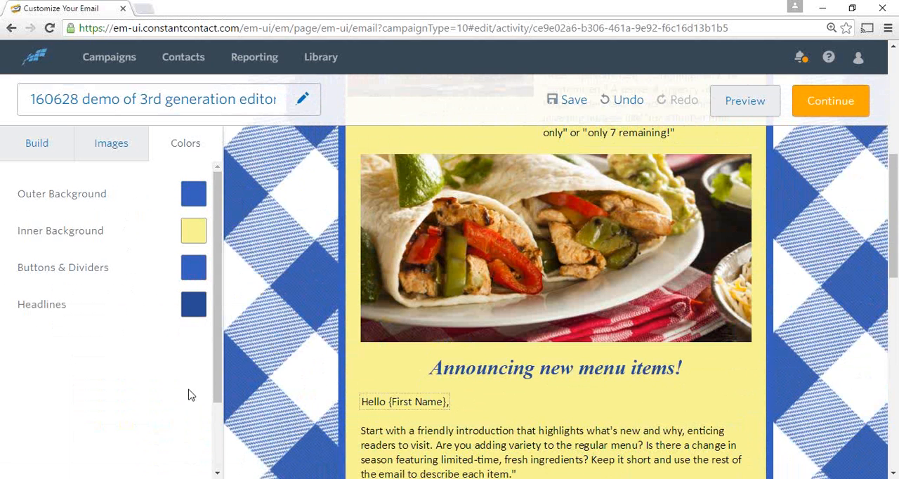
Open the separate desktop color picker and sample the green #666600 from the pepper in the wrap photo
scroll(474, 353, "up", 3)
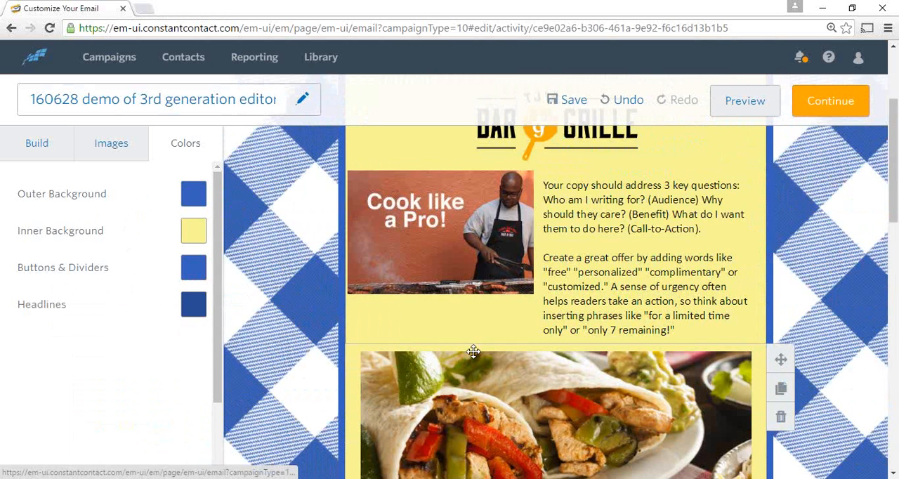
scroll(473, 351, "down", 1)
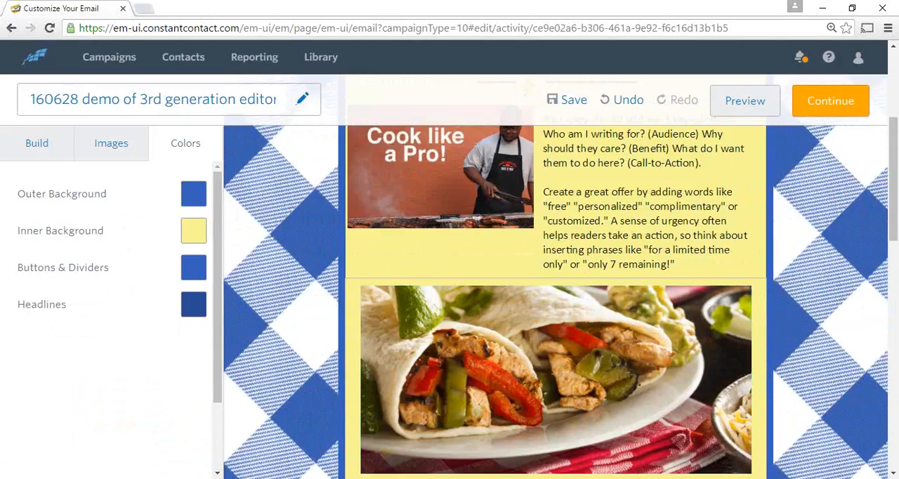
left_click(630, 478)
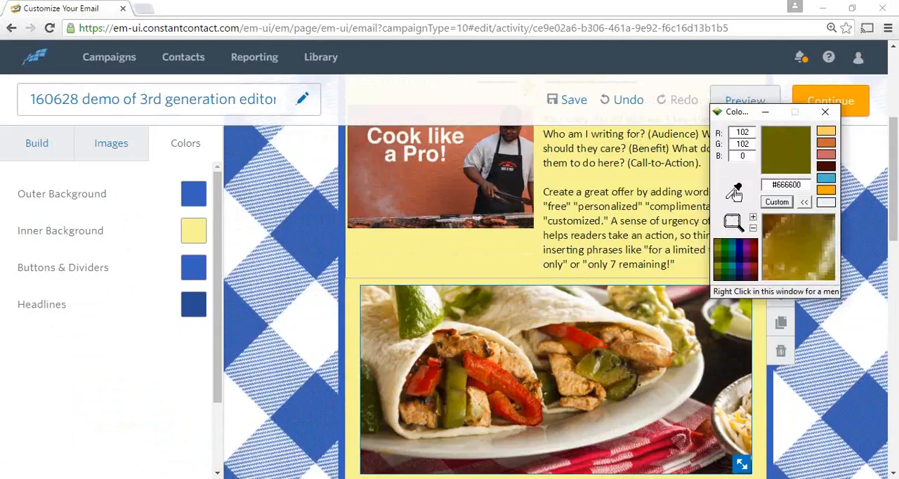
left_click_drag(735, 194, 736, 189)
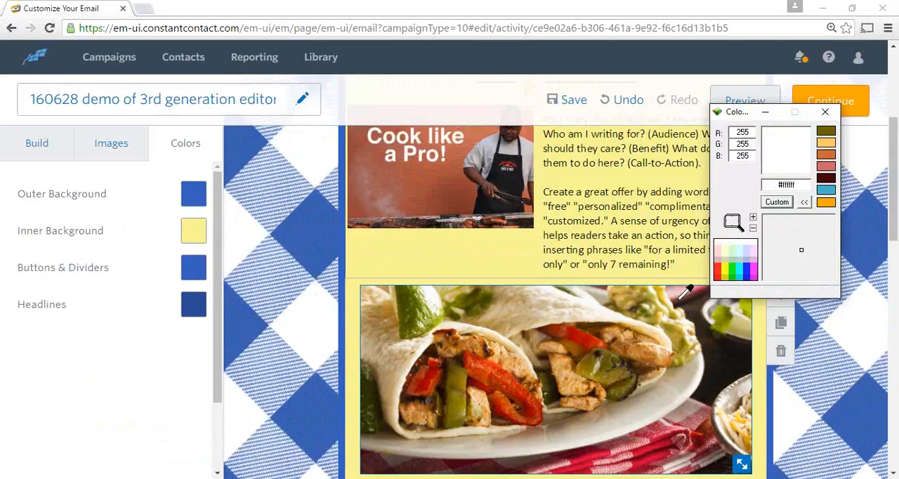
left_click_drag(614, 358, 591, 365)
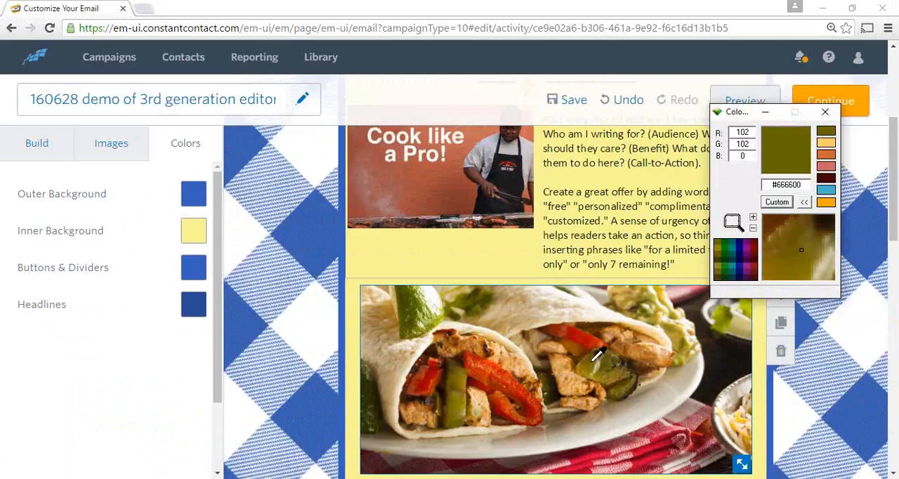
left_click_drag(593, 361, 594, 360)
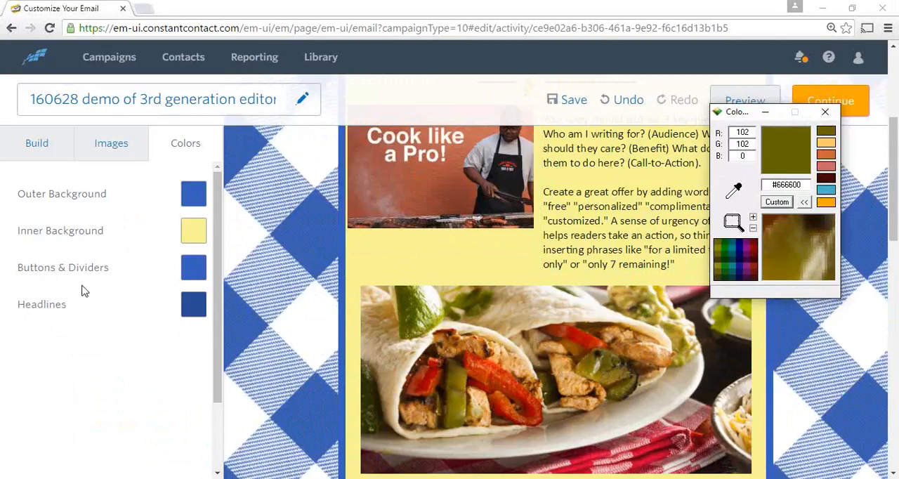
Set the email's global Buttons & Dividers color to the sampled green, hex #666600
left_click(195, 271)
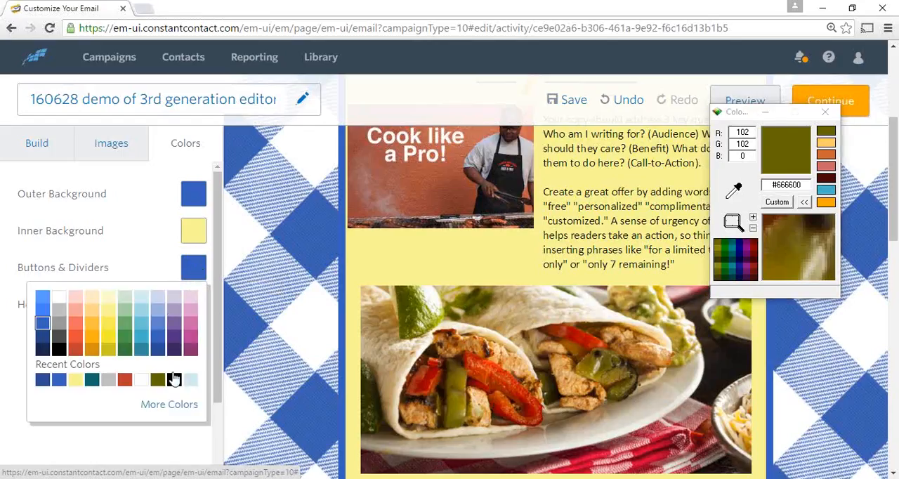
left_click(176, 405)
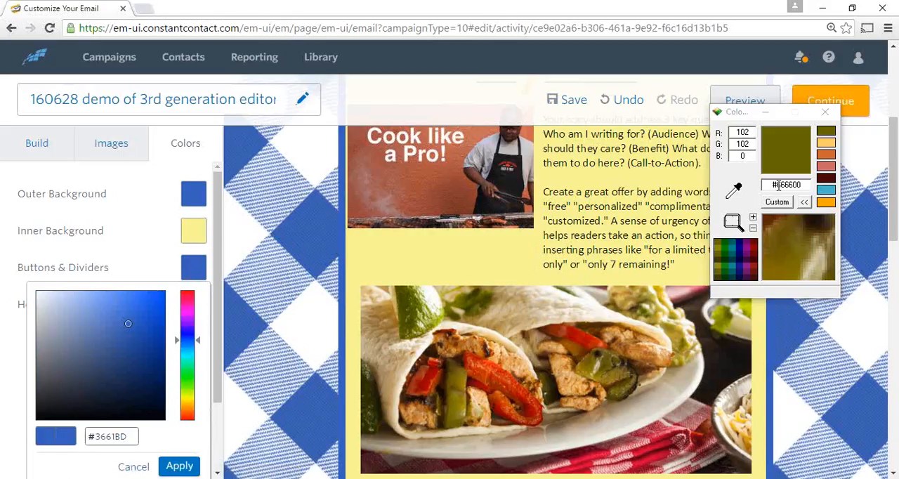
left_click_drag(779, 185, 801, 186)
key("ctrl+c")
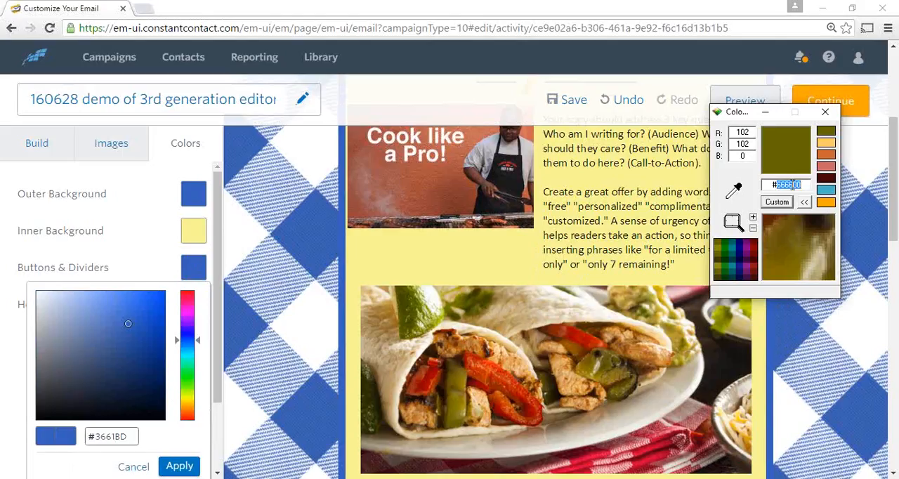
left_click(132, 435)
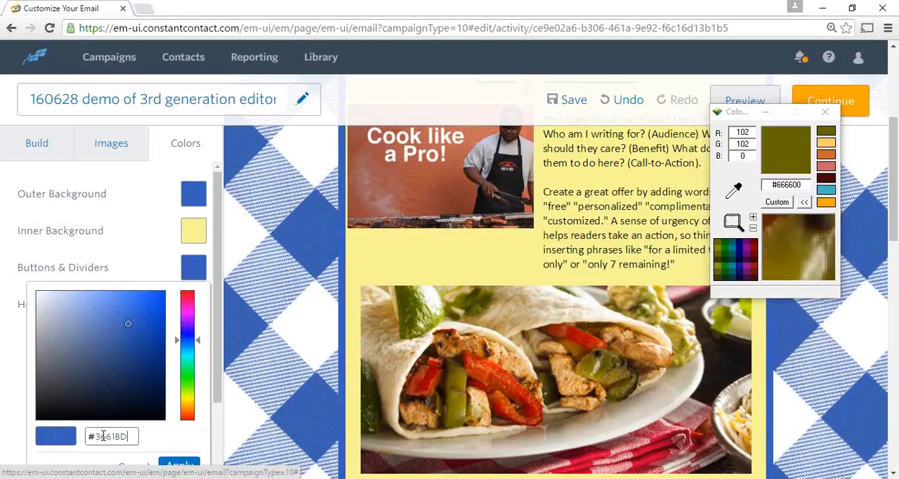
double_click(103, 436)
key("ctrl+v")
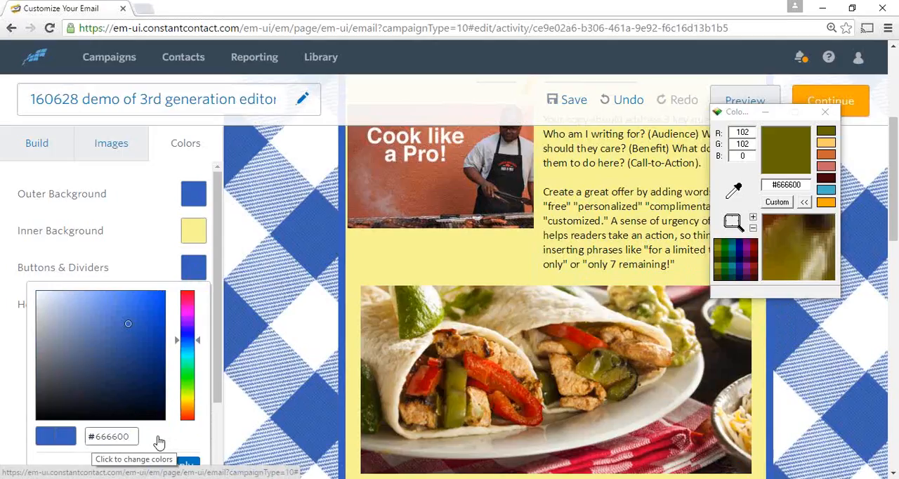
scroll(156, 439, "down", 1)
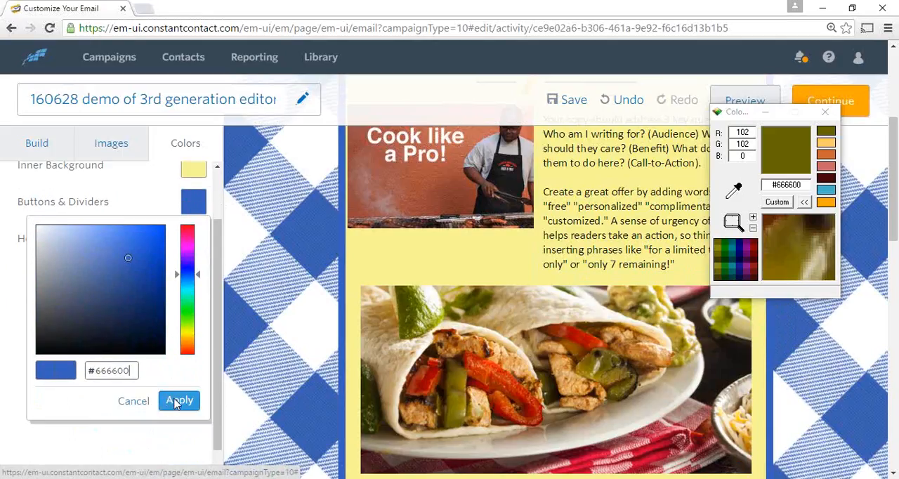
left_click(176, 401)
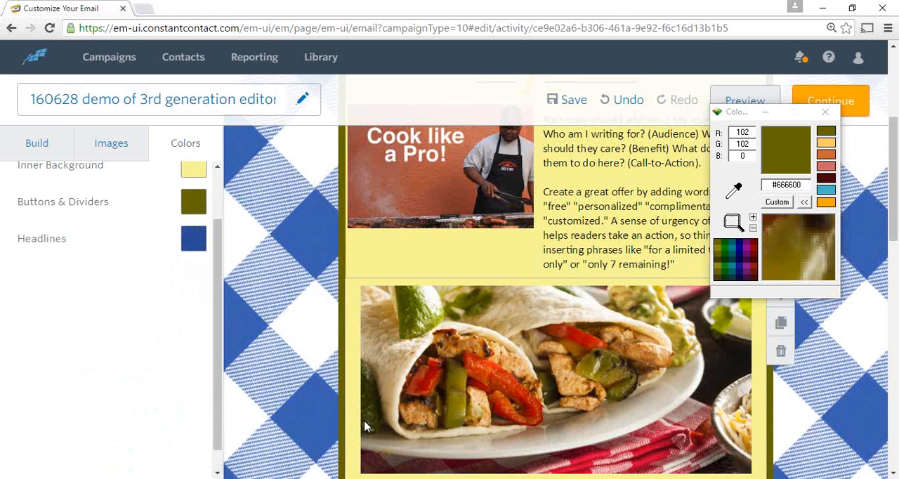
Look through the email to examine how the Buttons & Dividers color affects its border, dividers and button
scroll(467, 301, "down", 6)
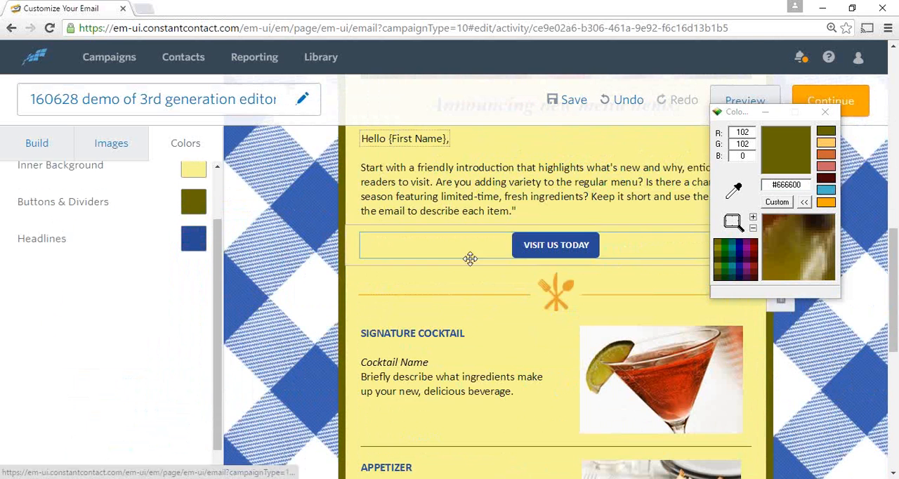
scroll(480, 398, "down", 1)
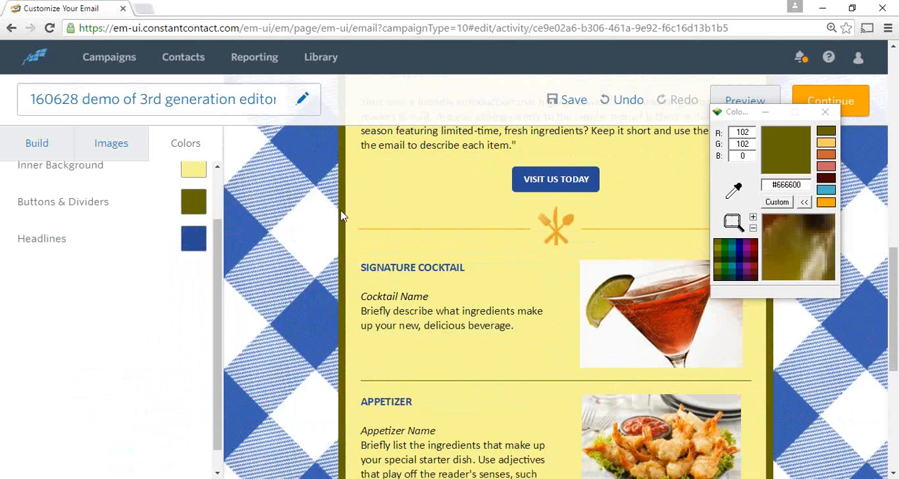
scroll(457, 357, "up", 8)
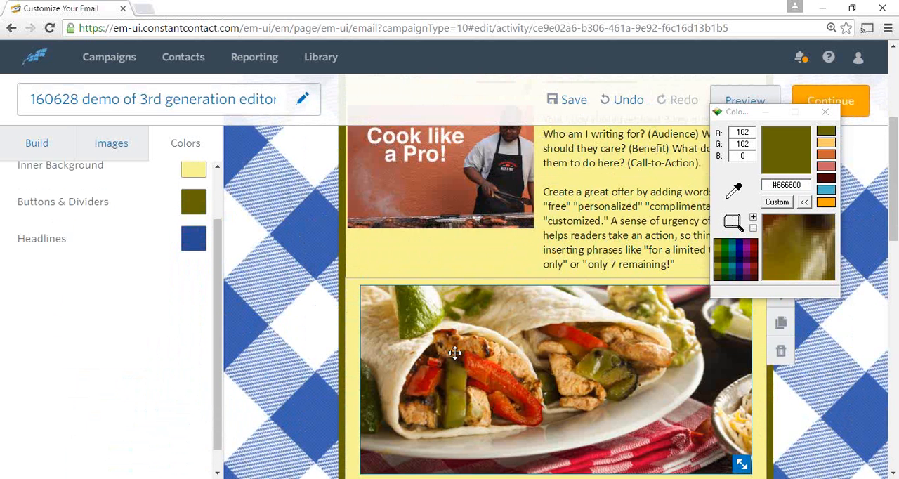
scroll(38, 412, "up", 2)
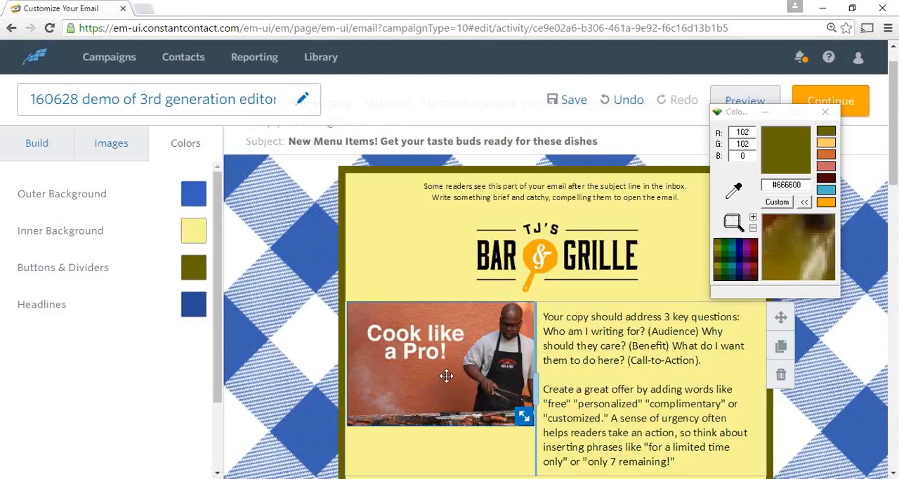
scroll(447, 376, "down", 5)
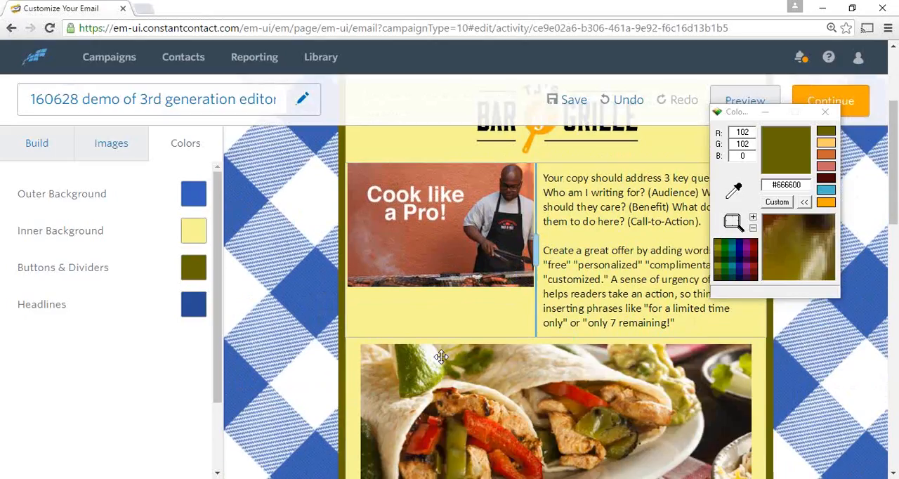
scroll(491, 324, "down", 4)
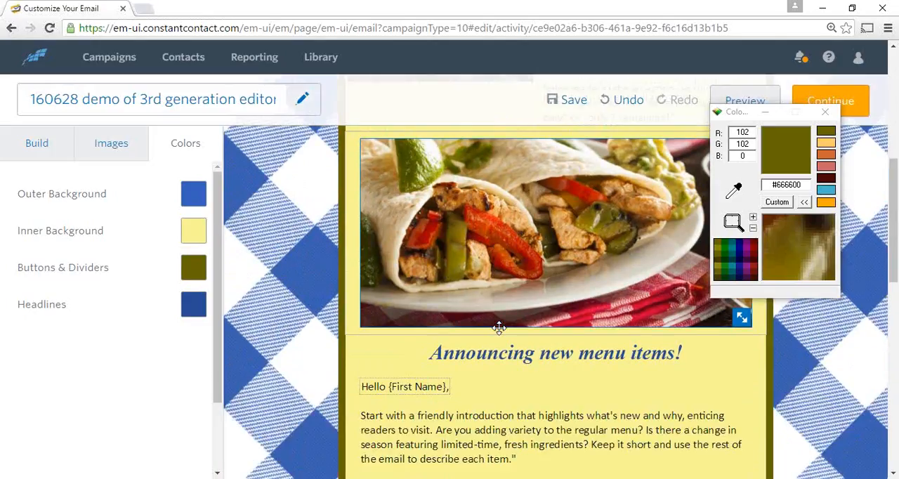
scroll(499, 328, "down", 1)
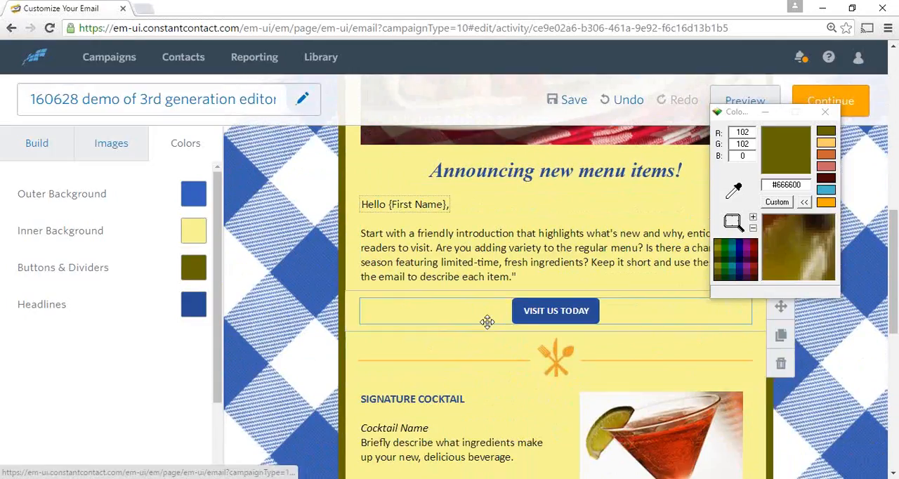
Test the VISIT US TODAY button's link and capture the woman's face from the MURCON homepage banner with Snipping Tool
left_click(544, 313)
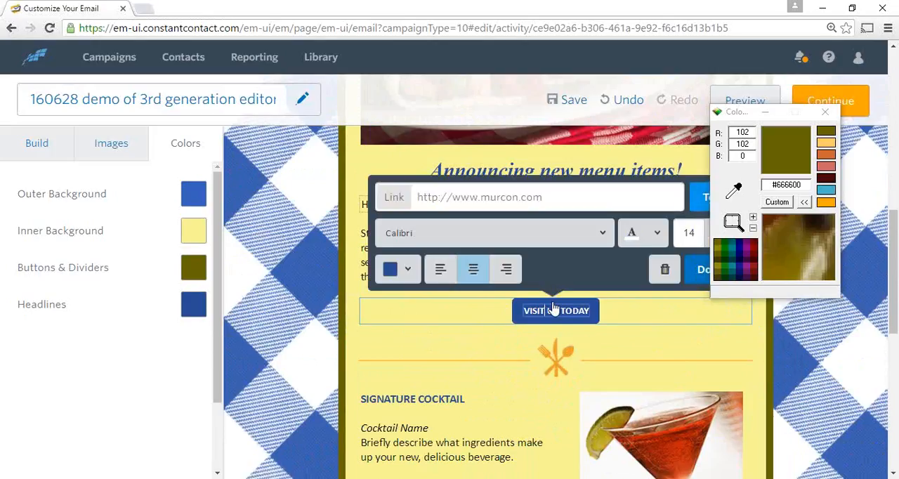
left_click(702, 197)
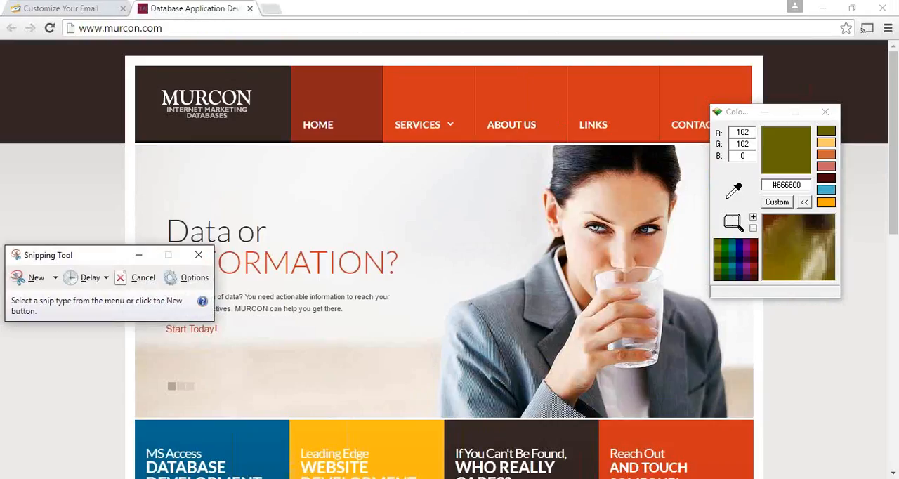
left_click(39, 282)
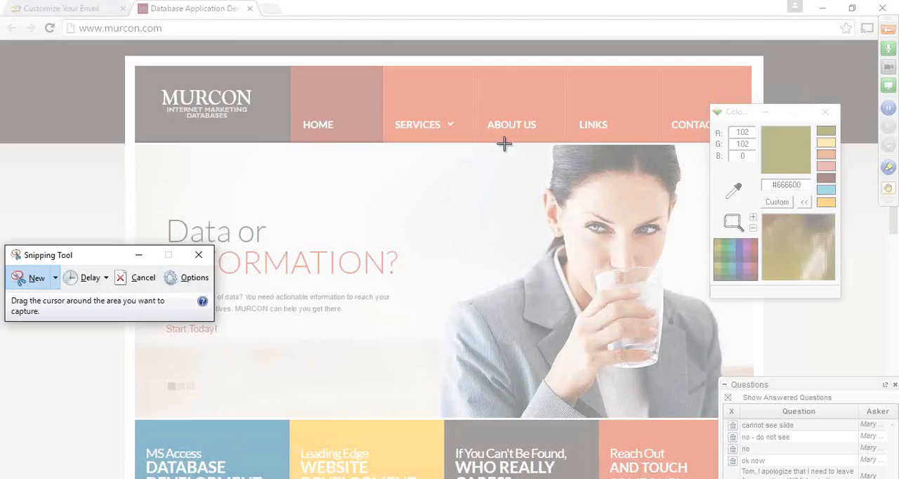
left_click_drag(504, 144, 691, 310)
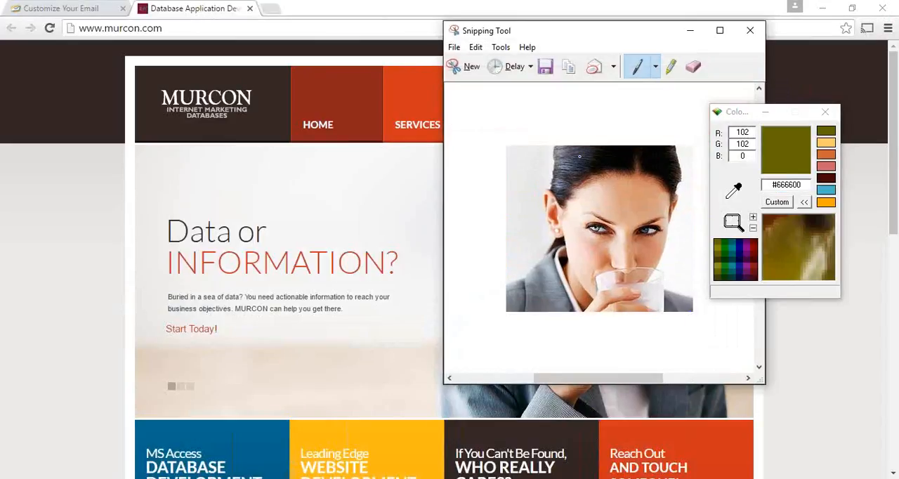
Save the snip to the Desktop as a PNG named photo, close Snipping Tool and minimize the desktop color picker
left_click(572, 69)
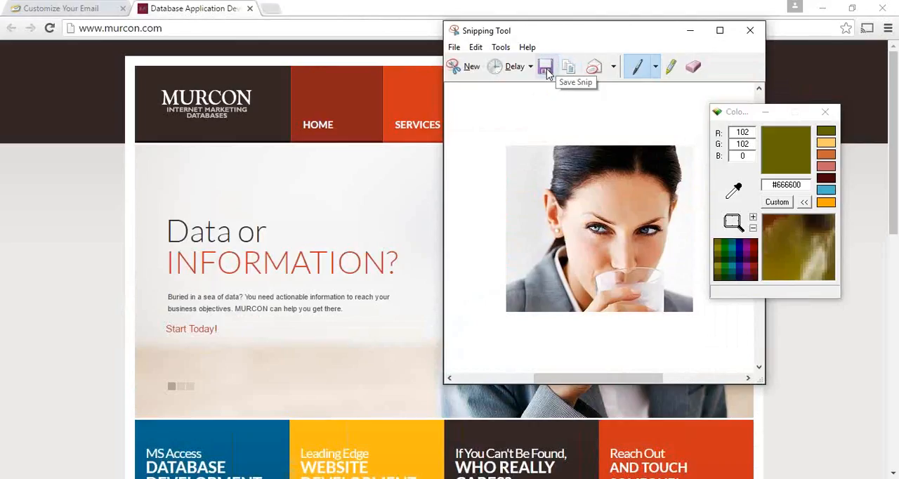
left_click(546, 68)
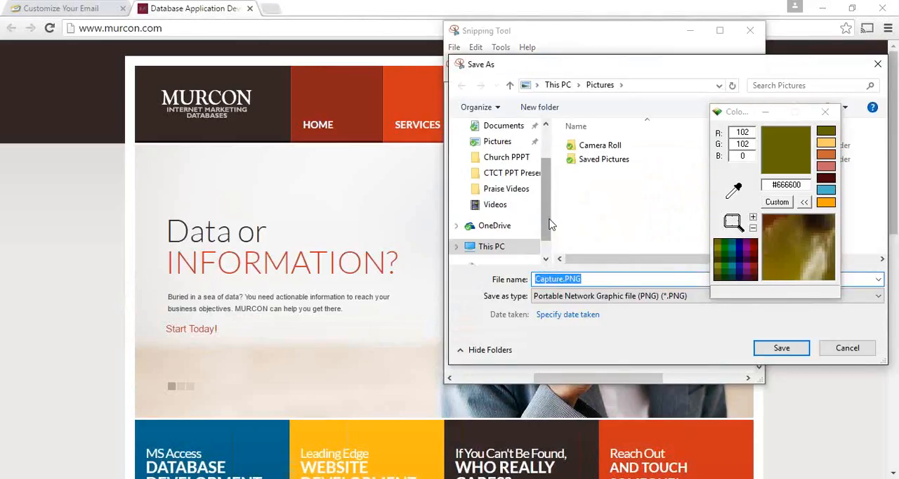
scroll(550, 227, "up", 2)
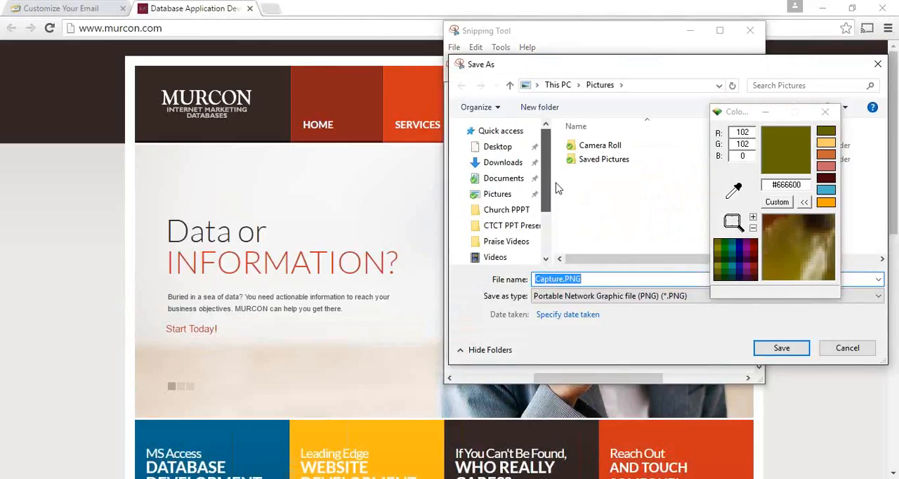
left_click(511, 147)
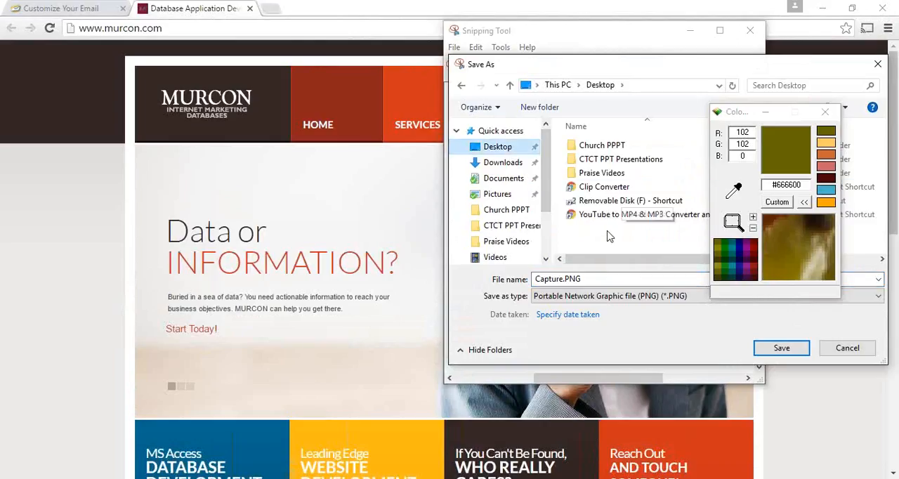
double_click(561, 279)
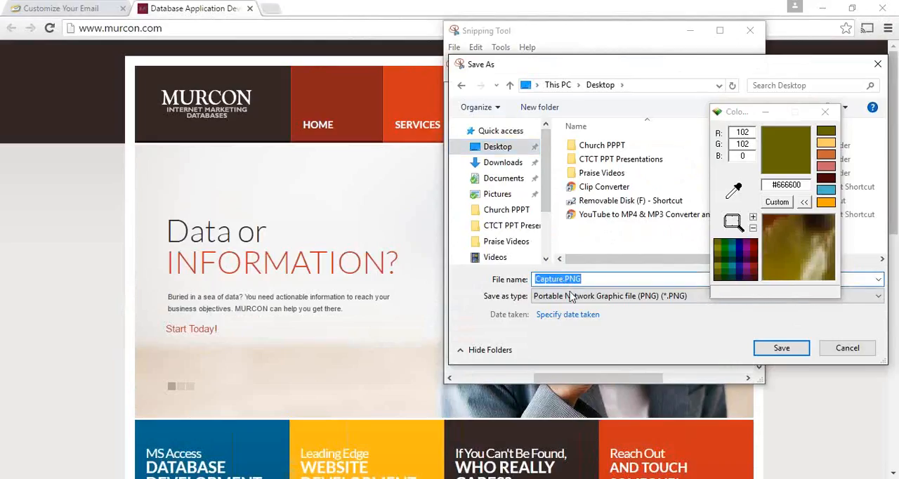
type("photo")
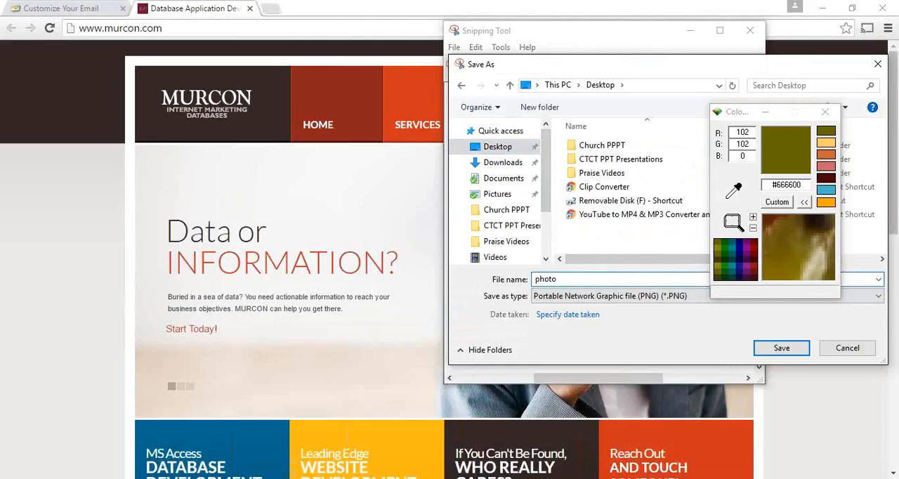
left_click(779, 347)
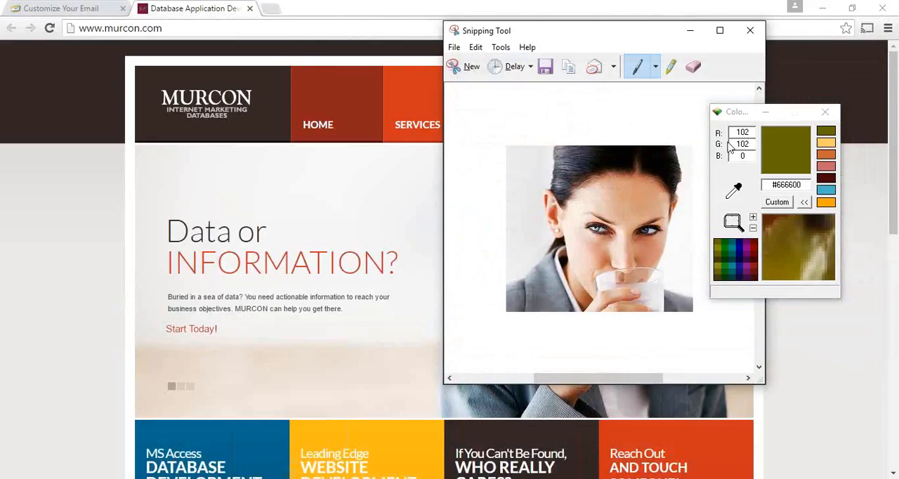
left_click(750, 30)
left_click(765, 114)
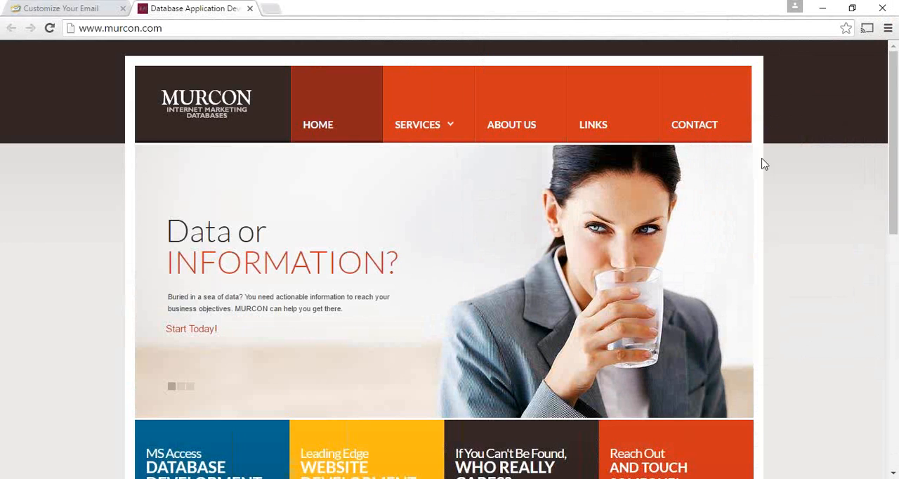
Return to the email editor and add an image block to the left of the social icons at the email's end
left_click(106, 9)
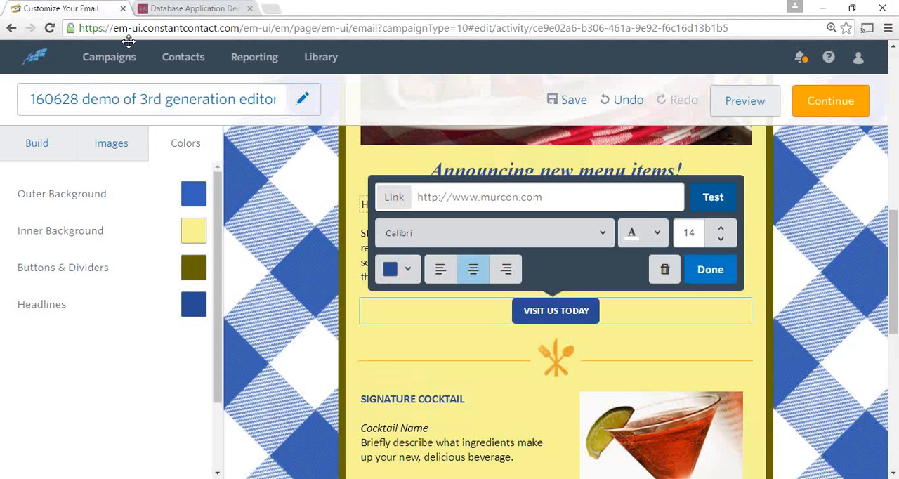
scroll(474, 260, "down", 6)
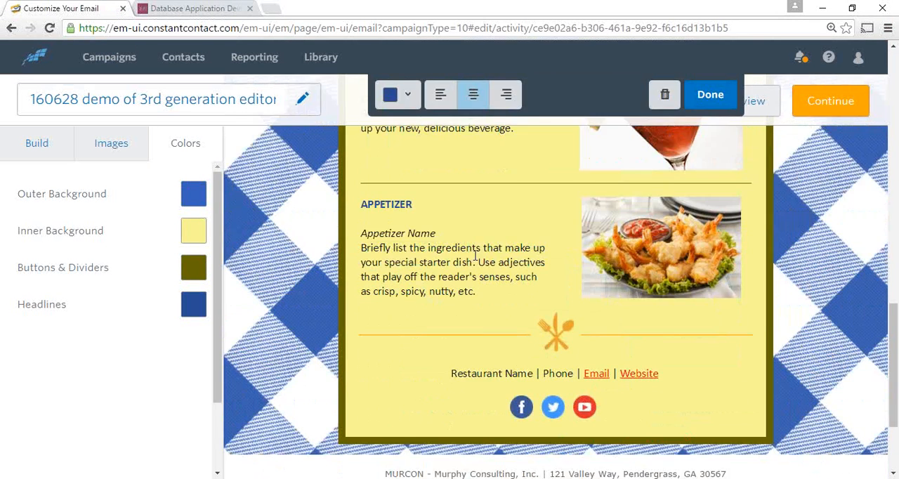
scroll(467, 249, "up", 1)
left_click(21, 157)
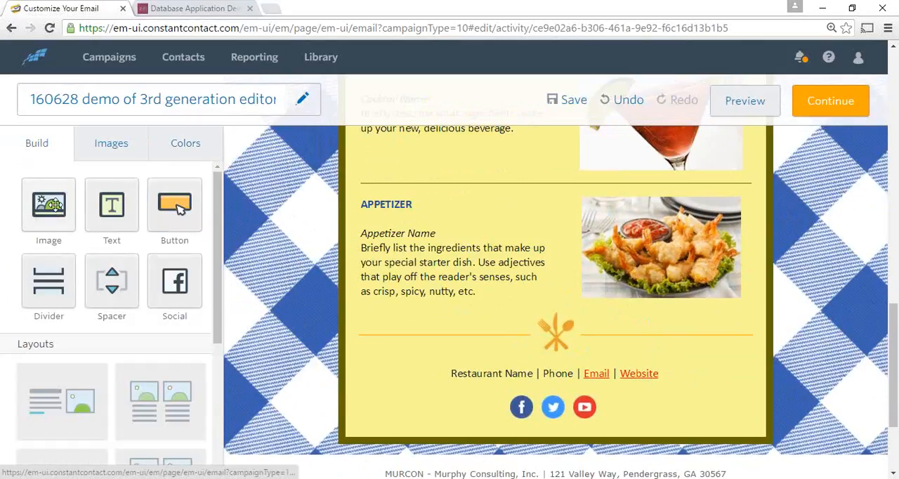
mouse_move(54, 205)
left_mouse_down()
mouse_move(337, 380)
mouse_move(411, 390)
mouse_move(411, 375)
mouse_move(357, 364)
mouse_move(344, 368)
mouse_move(344, 381)
mouse_move(349, 387)
mouse_move(354, 329)
mouse_move(385, 239)
mouse_move(377, 267)
left_mouse_up()
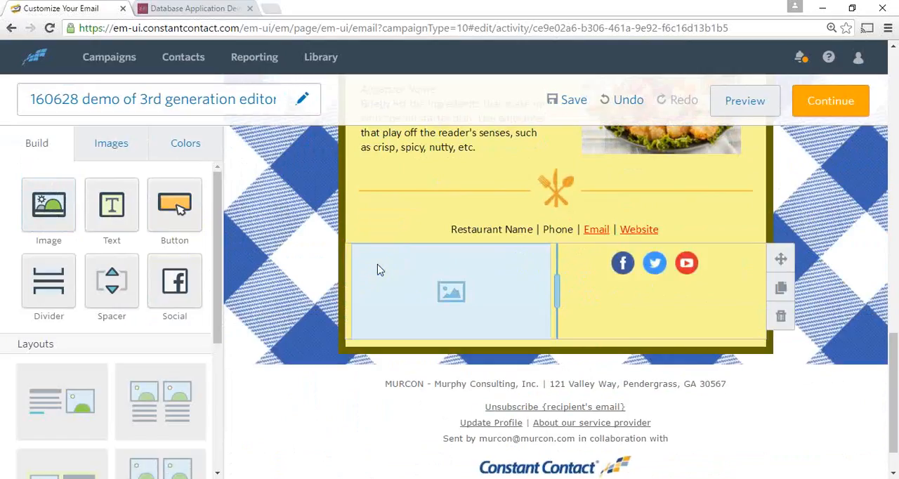
Upload photo.PNG from the Desktop to the image library, starting from the empty image block beside the social icons
left_click(495, 292)
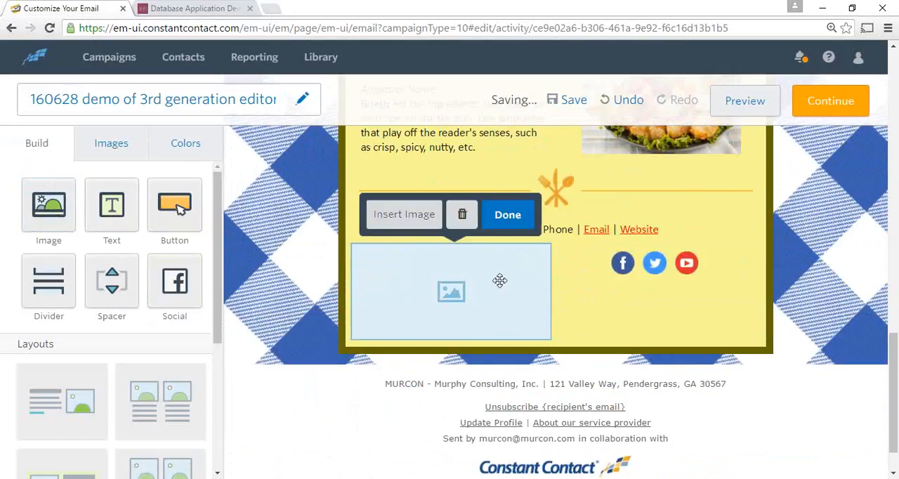
left_click(416, 221)
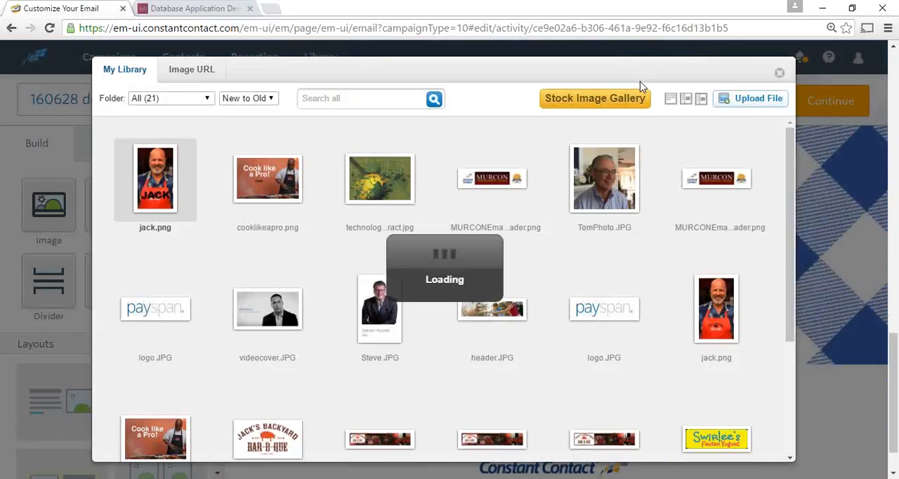
left_click(748, 100)
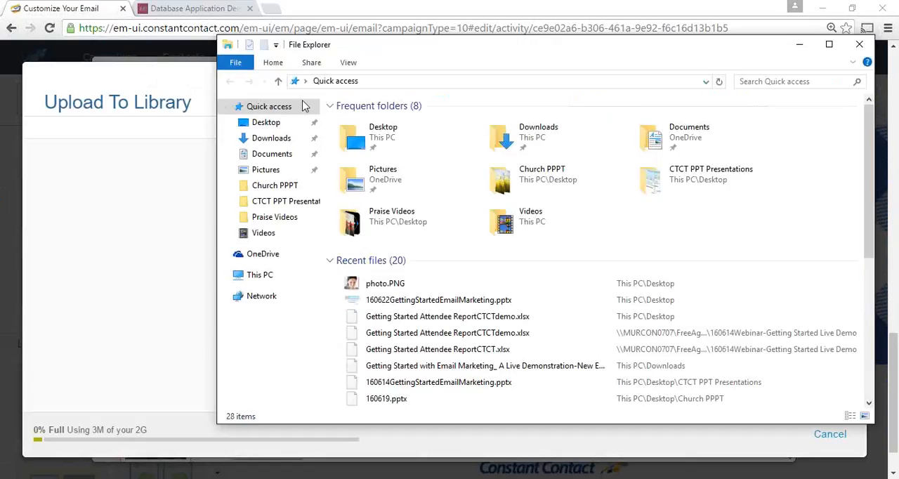
left_click(266, 124)
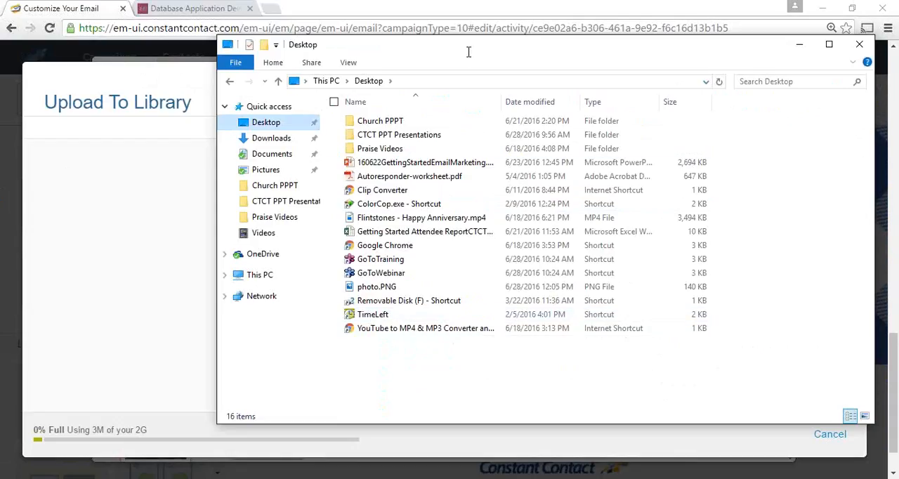
left_click_drag(498, 70, 708, 79)
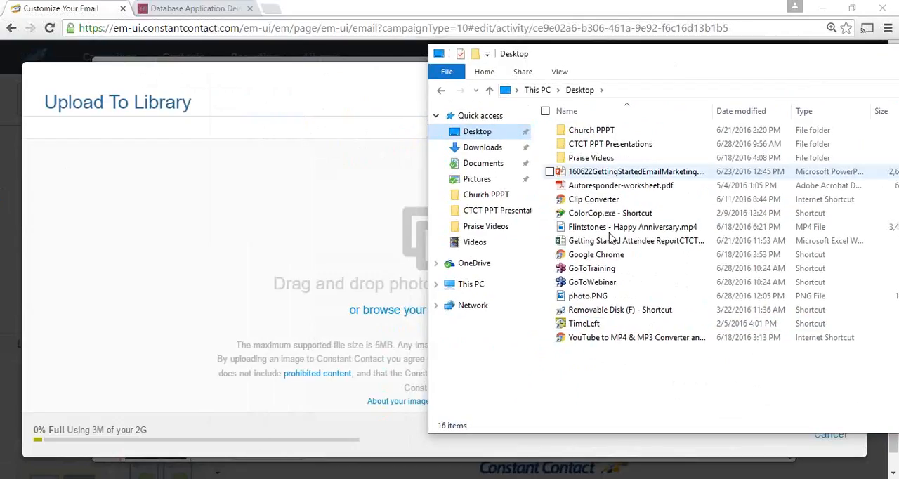
left_click(580, 300)
left_click_drag(580, 300, 335, 259)
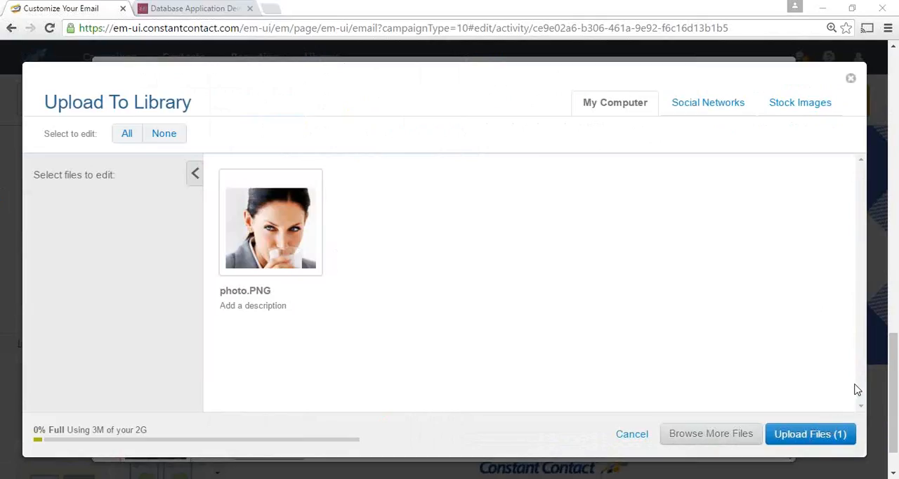
left_click(811, 444)
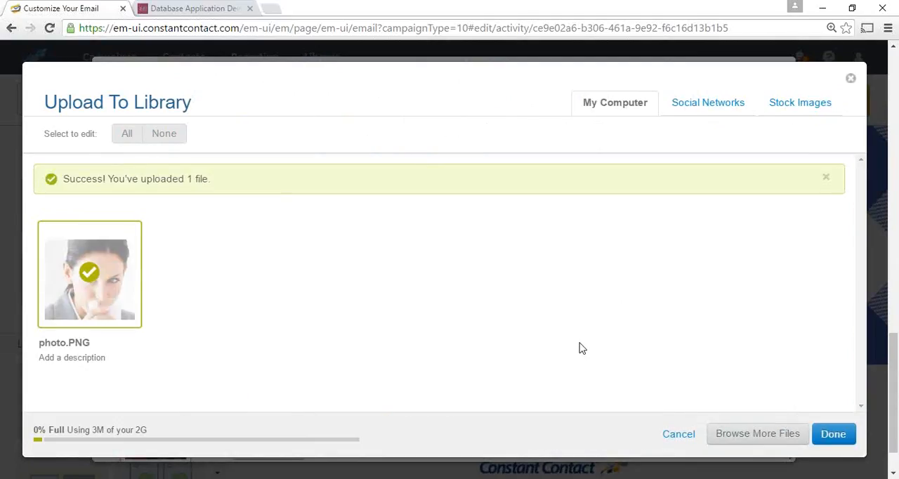
left_click(836, 435)
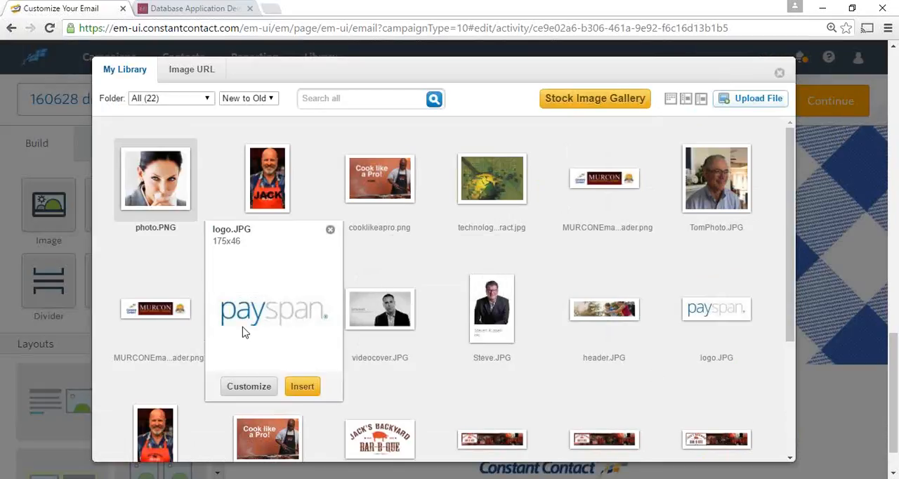
Insert photo.PNG into the image block beside the social icons and shrink it slightly
left_click(161, 180)
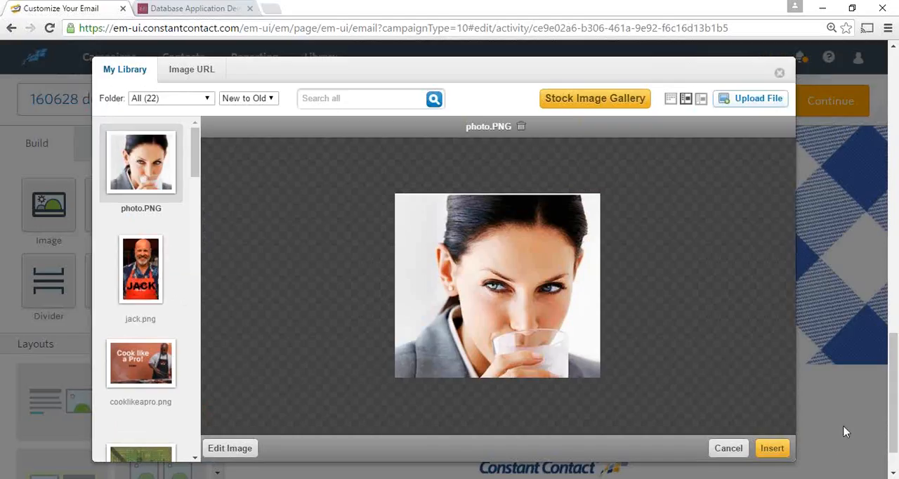
left_click(770, 449)
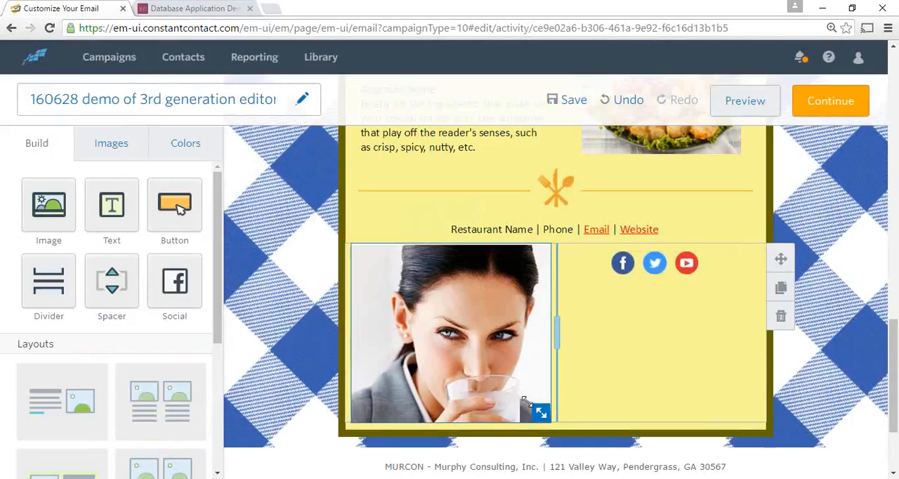
left_click(443, 302)
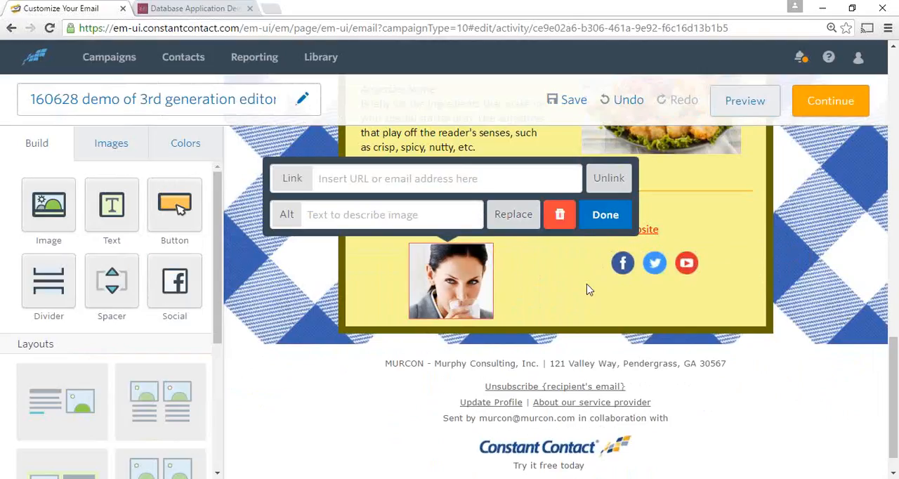
left_click(606, 216)
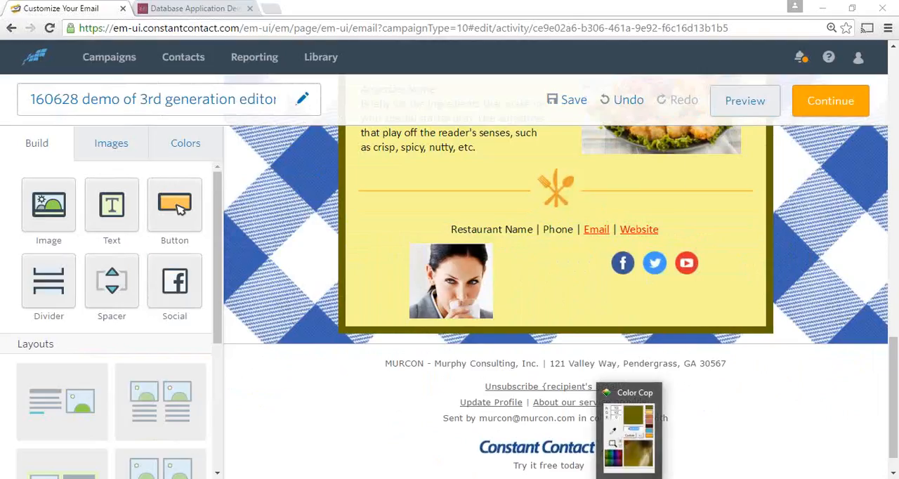
Bring up the Color Cop and Snipping Tool windows for a brief look, and close Snipping Tool without capturing anything
left_click(631, 478)
left_click(631, 478)
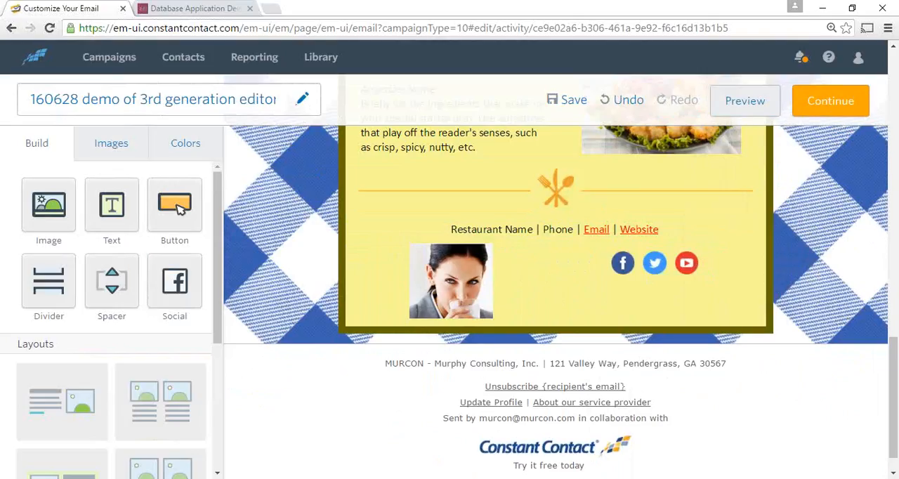
left_click(596, 478)
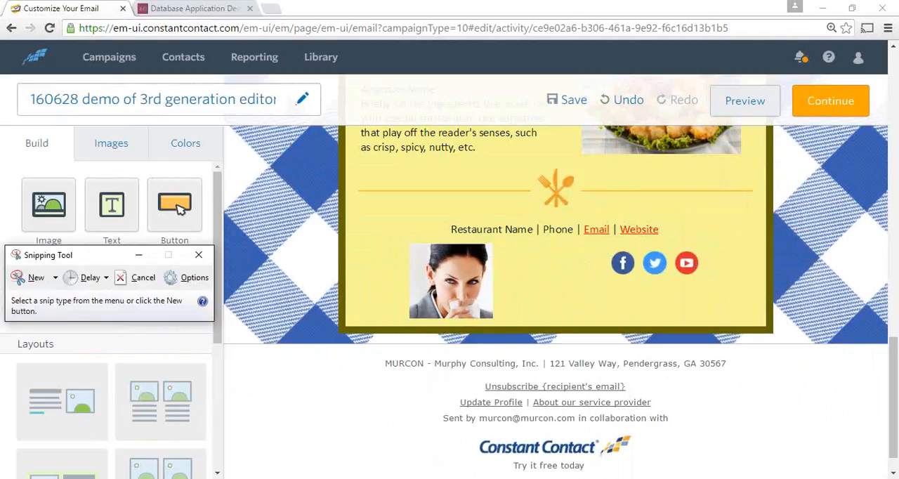
left_click(200, 257)
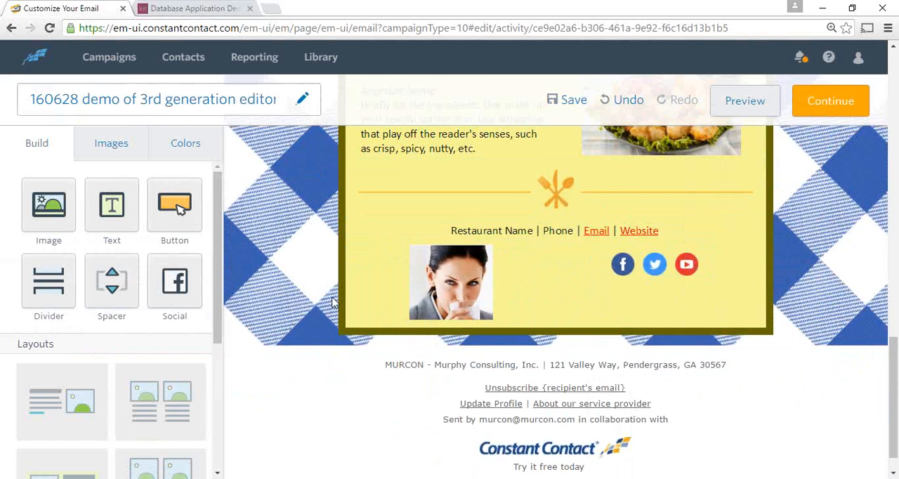
Continue from the finished email to its scheduling page and select the General Interest list as recipients
scroll(323, 302, "up", 7)
scroll(315, 293, "up", 5)
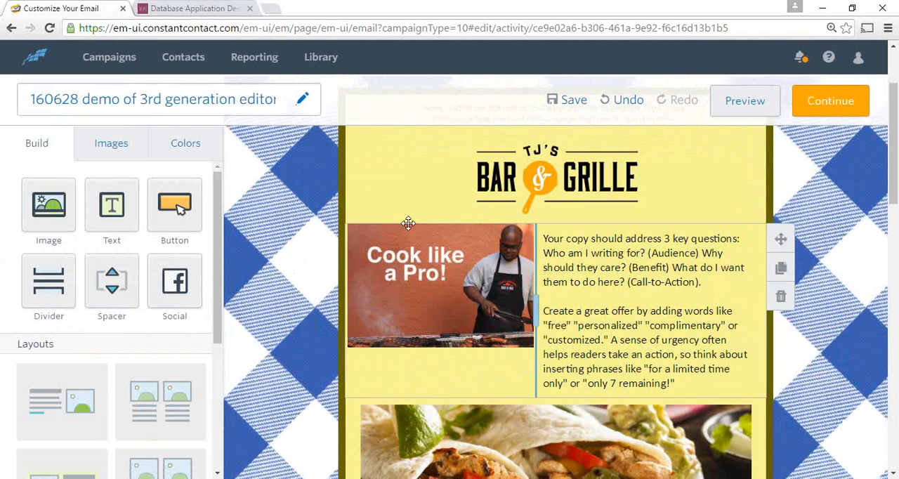
scroll(632, 225, "up", 3)
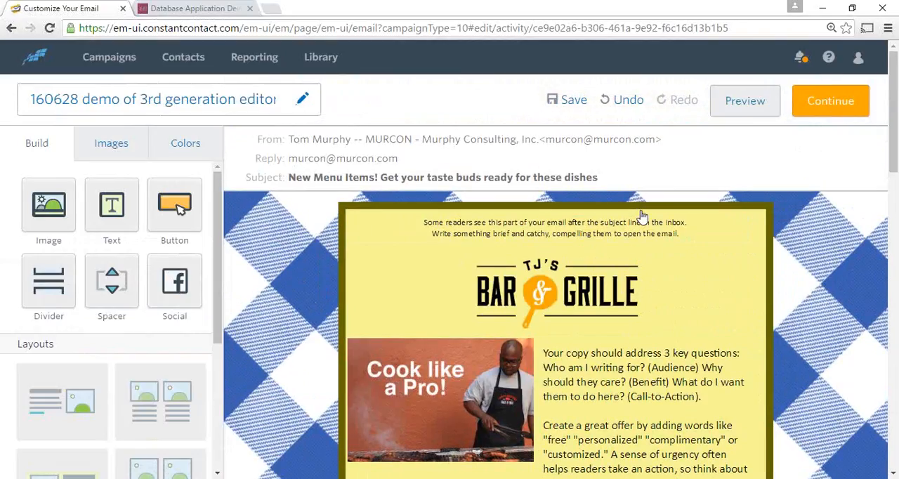
left_click(830, 103)
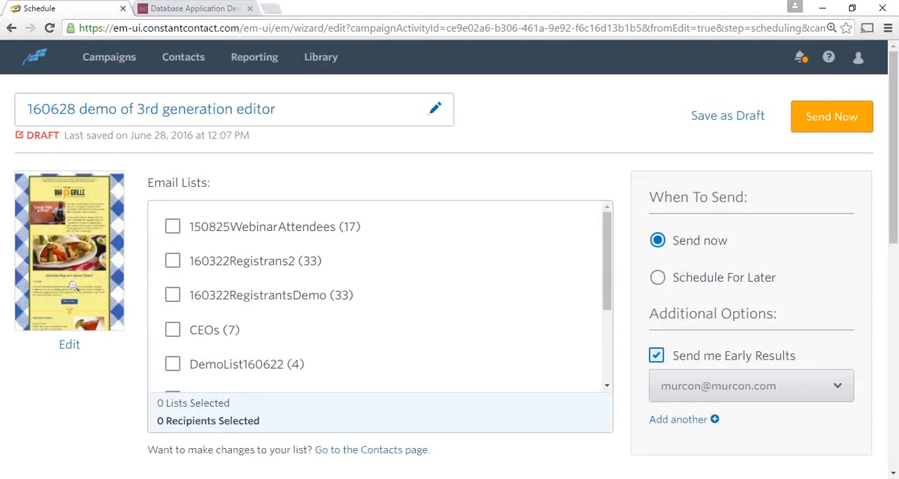
scroll(432, 225, "down", 3)
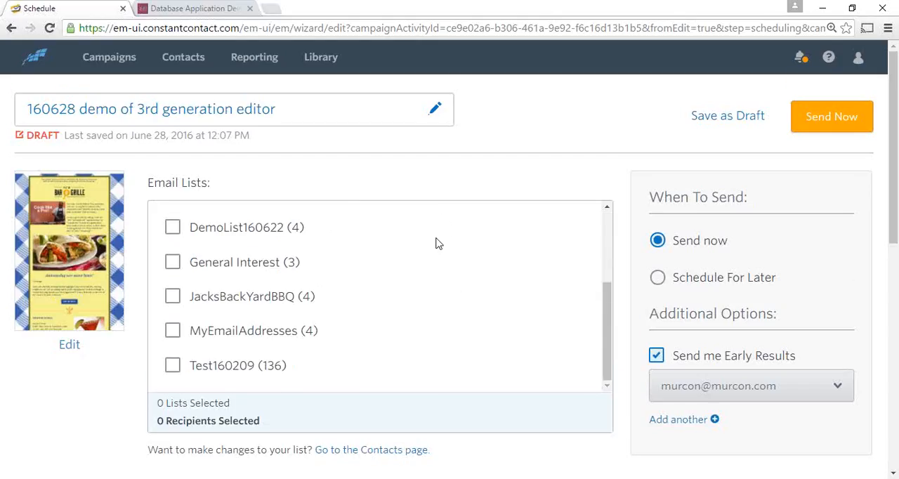
scroll(436, 243, "down", 1)
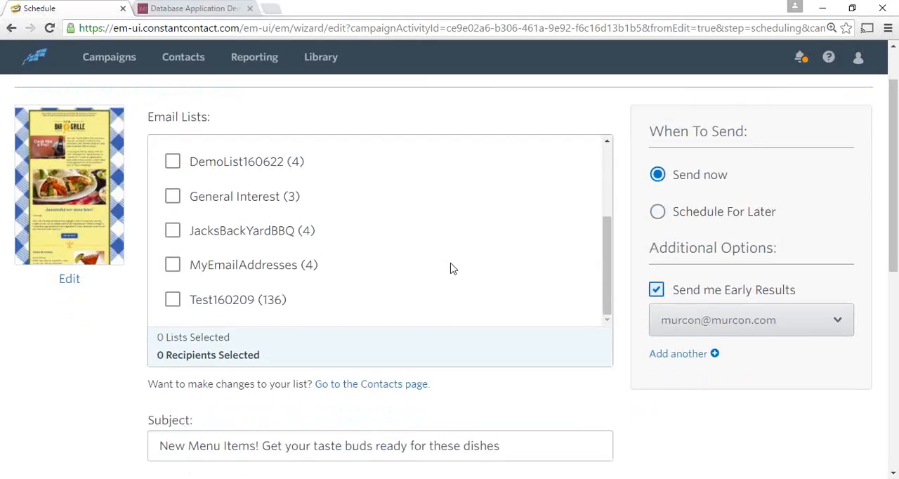
scroll(453, 269, "up", 1)
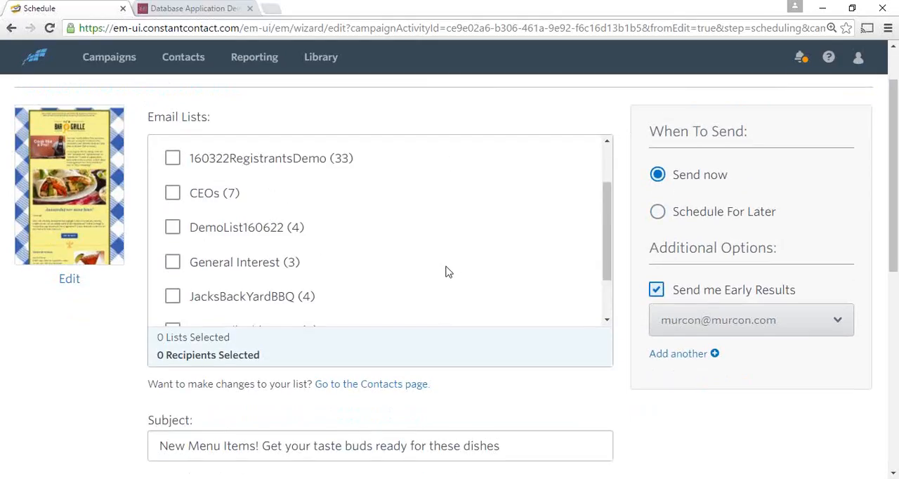
left_click(175, 269)
Review the email's subject, from name, sender and reply-to addresses, and physical address on the scheduling page
scroll(490, 287, "down", 1)
scroll(490, 287, "down", 2)
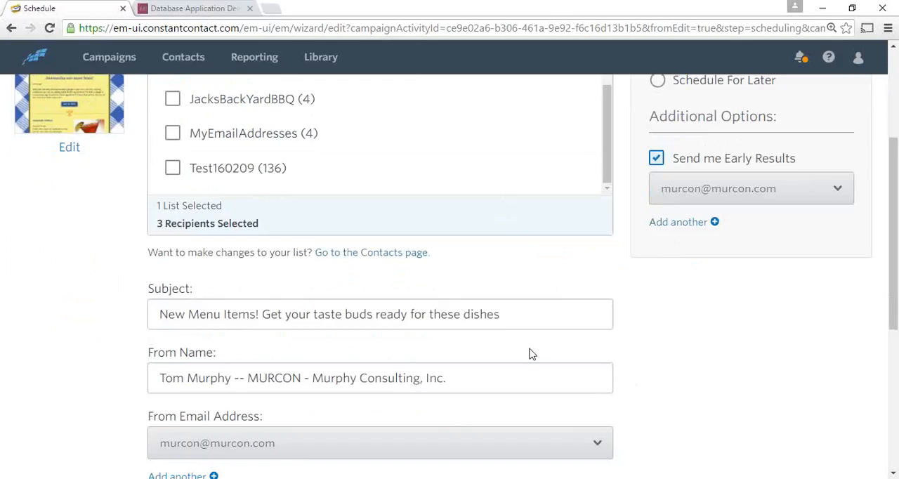
scroll(534, 355, "down", 2)
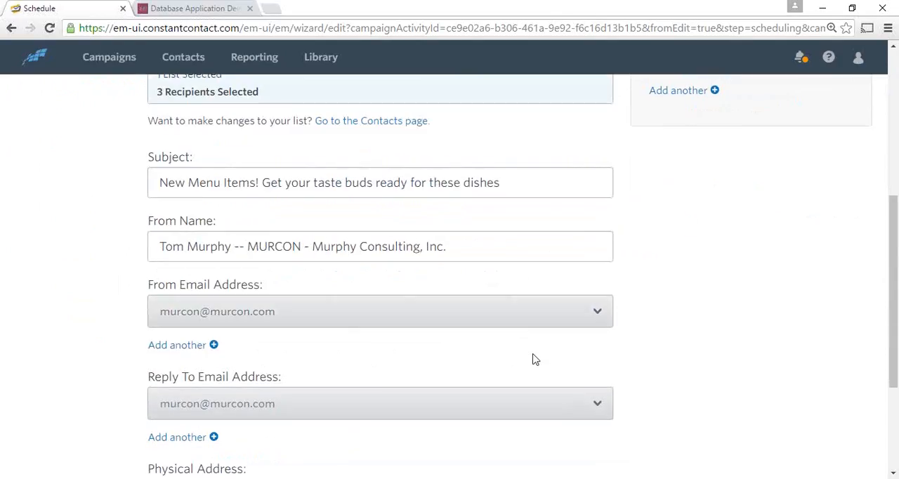
scroll(532, 361, "down", 3)
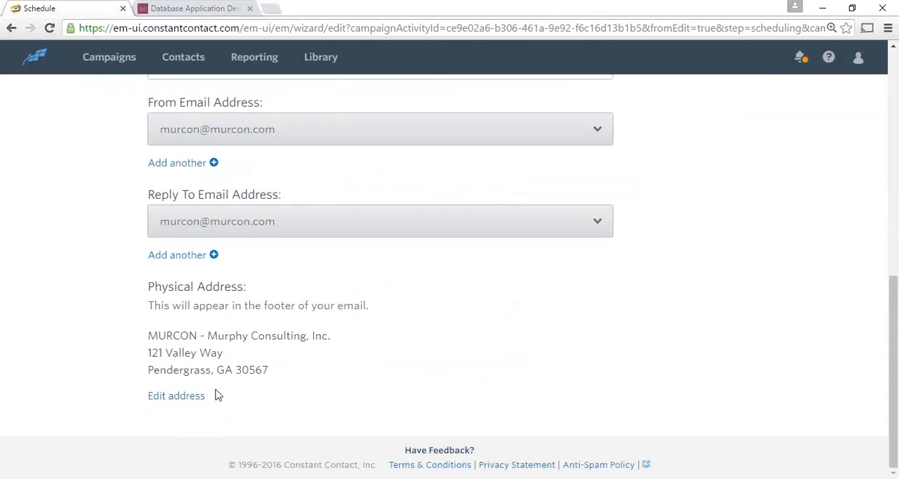
scroll(772, 303, "up", 5)
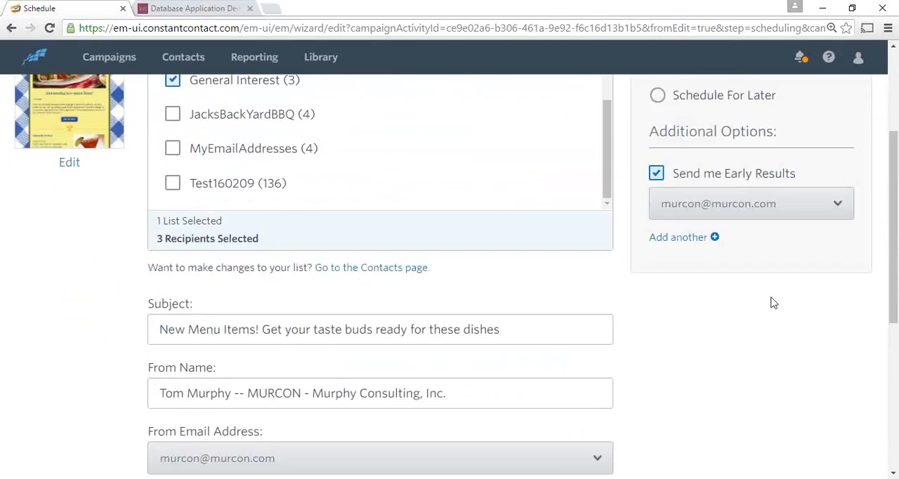
scroll(519, 316, "up", 3)
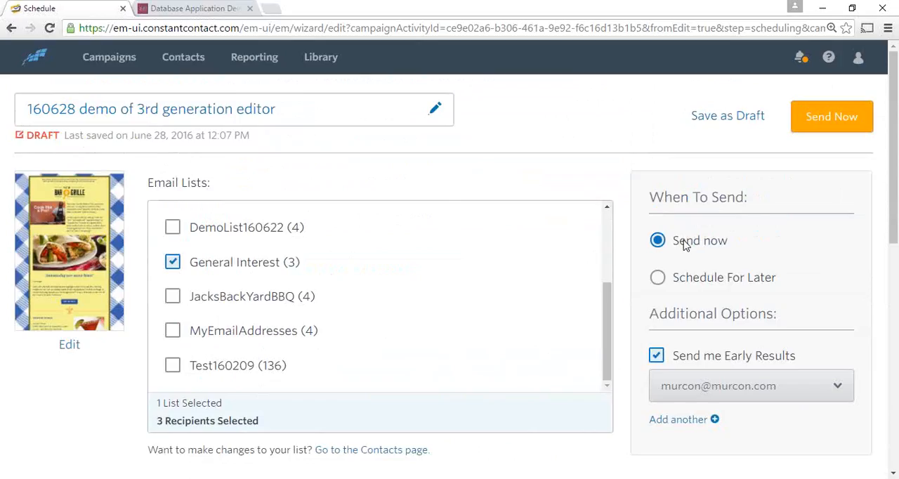
Set the email to Schedule For Later, check the date, time and early-results options, and save it as a draft
left_click(659, 278)
scroll(795, 286, "down", 2)
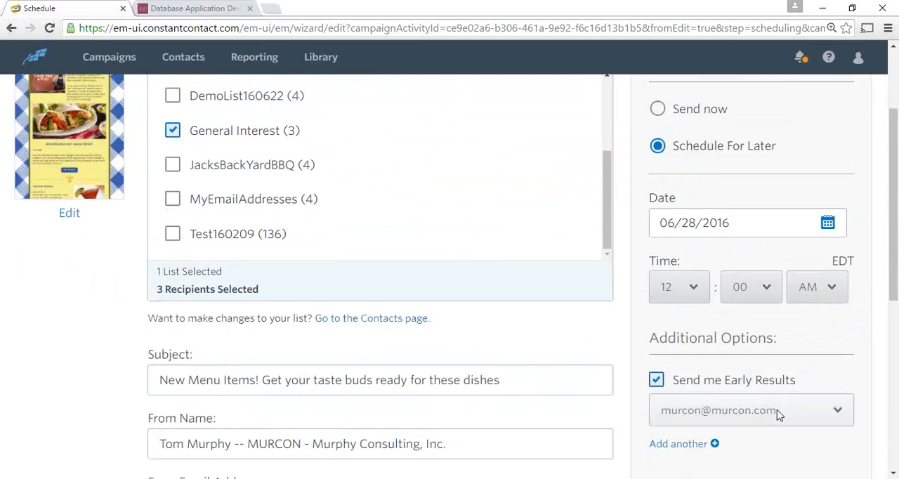
scroll(777, 415, "down", 1)
scroll(777, 397, "down", 1)
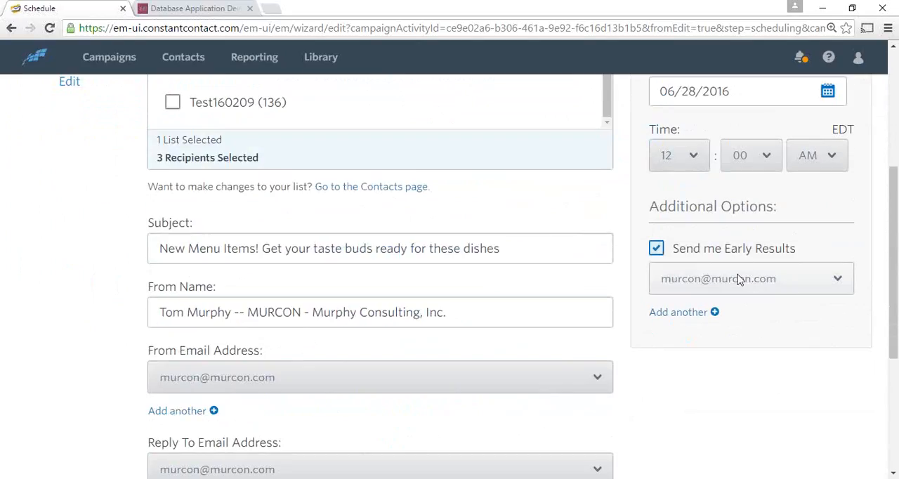
scroll(731, 285, "up", 4)
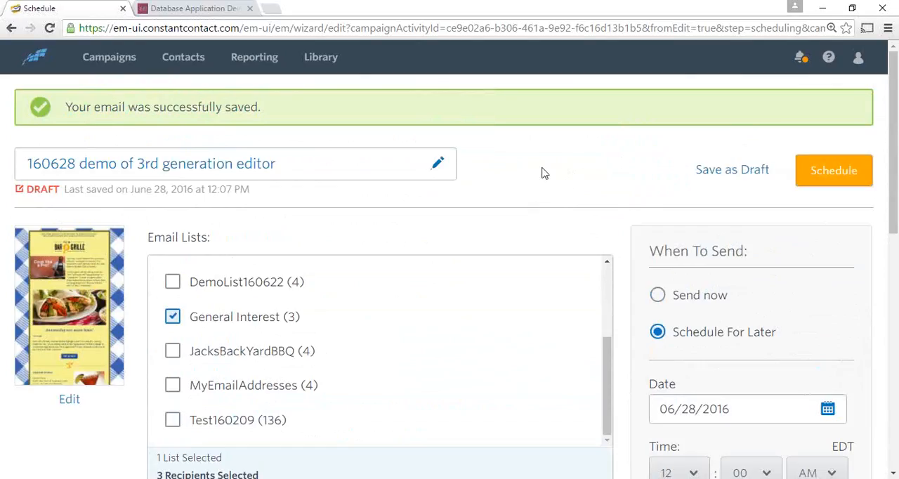
Leave the scheduling page for the Campaigns area
left_click(115, 60)
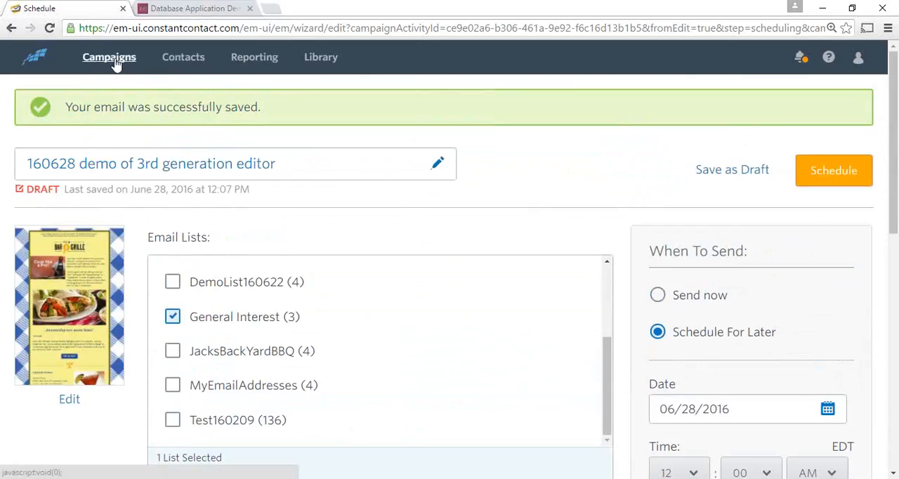
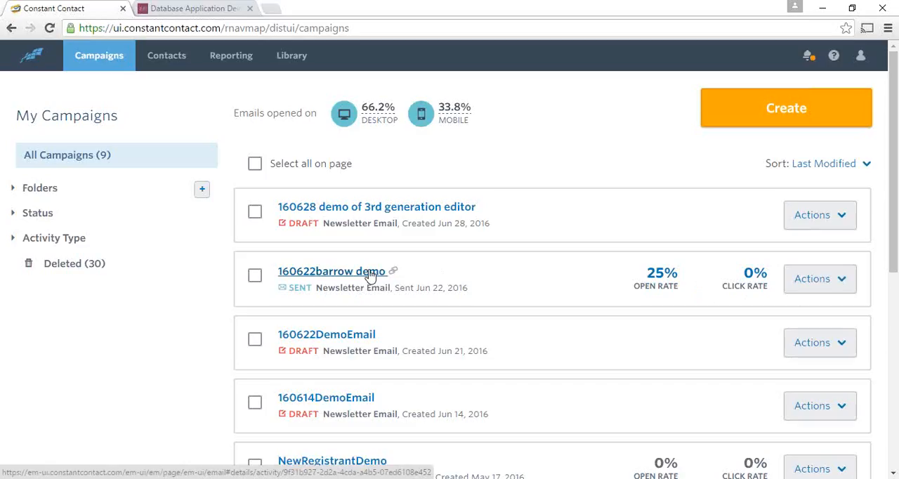
Close the Database Application browser tab and reload the Campaigns page, waiting for it to respond
left_click(250, 8)
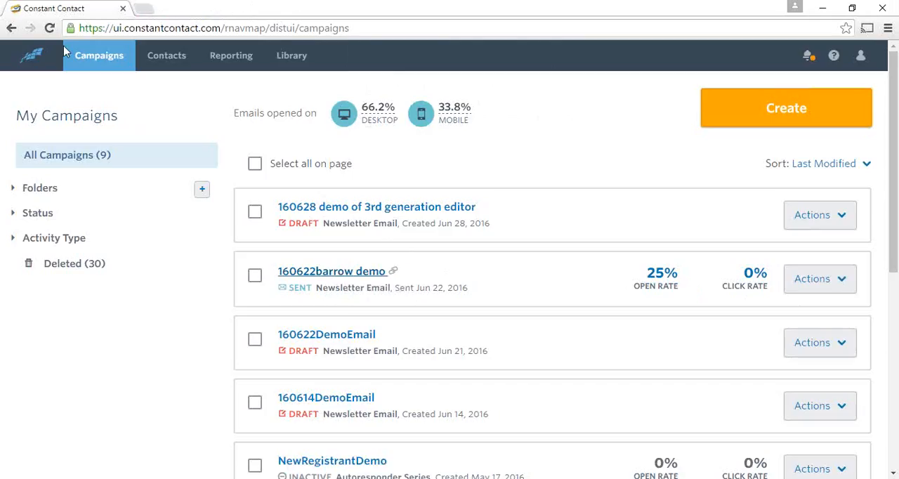
left_click(50, 31)
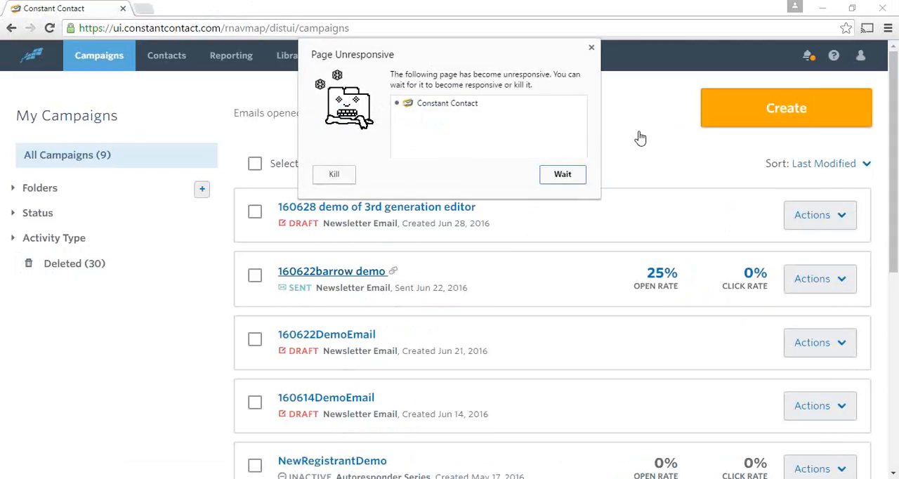
left_click(567, 176)
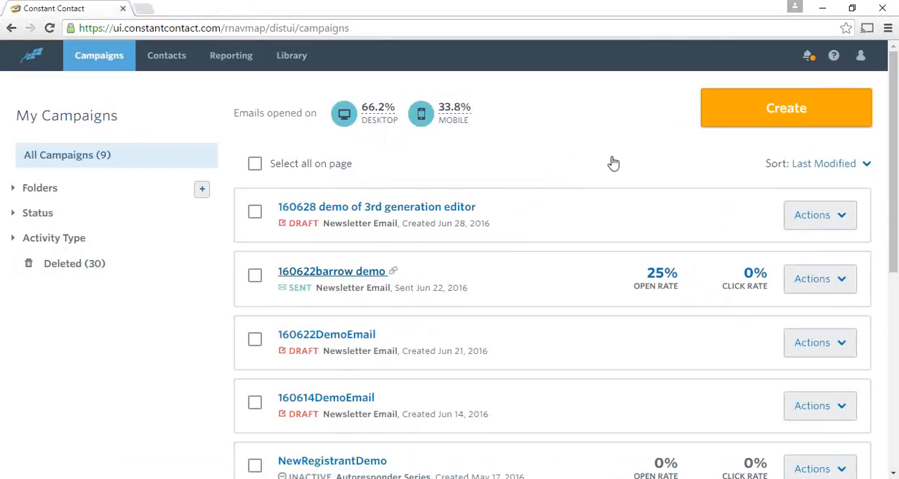
Open the details of the sent 160622barrow demo campaign, waiting out the unresponsive page and returning to the campaign list if needed
left_click(328, 278)
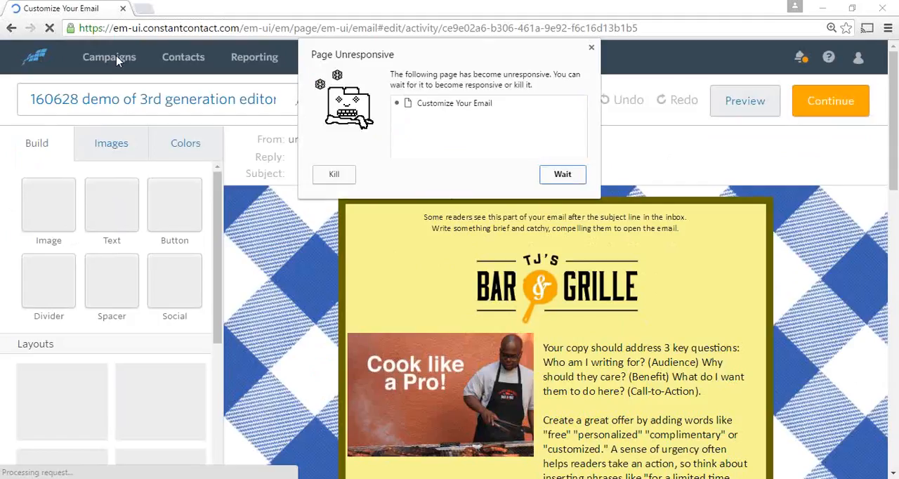
left_click(573, 172)
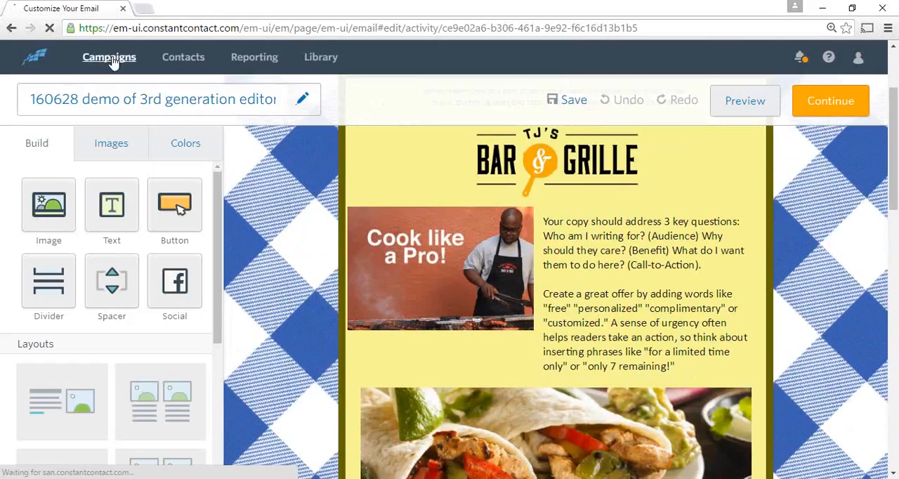
left_click(110, 59)
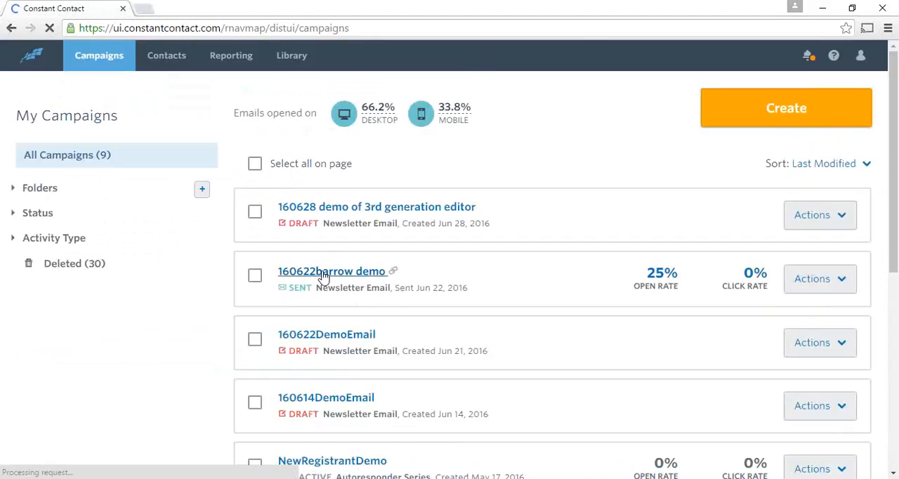
left_click(323, 274)
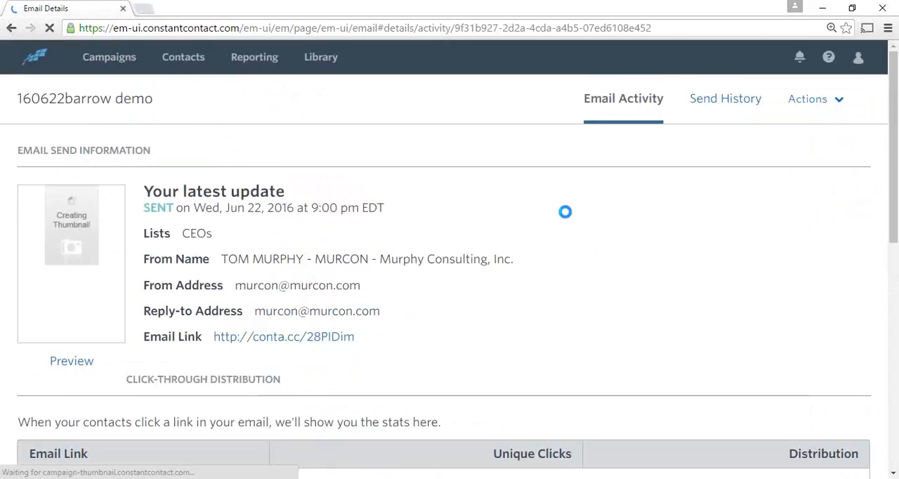
Review the sent campaign's send information, open and click rates, delivery stats and click-through distribution
scroll(484, 184, "down", 3)
scroll(484, 190, "up", 2)
scroll(483, 192, "down", 2)
scroll(469, 172, "down", 1)
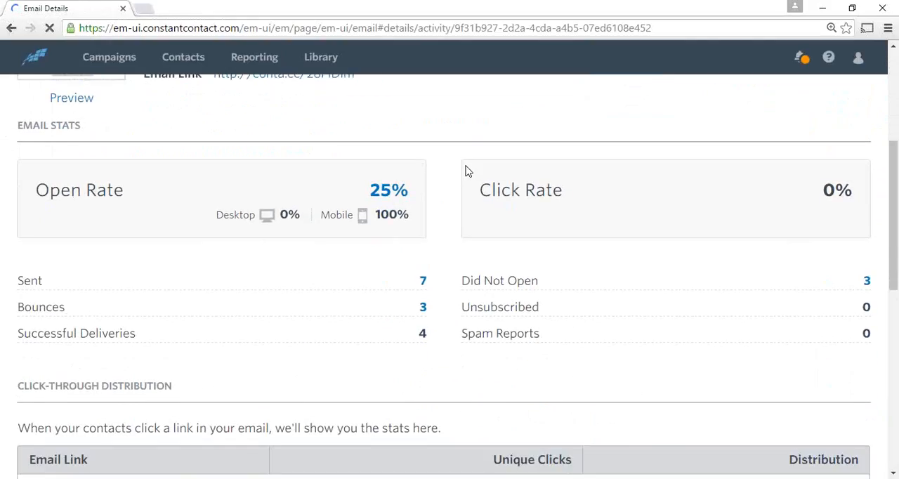
scroll(469, 172, "up", 1)
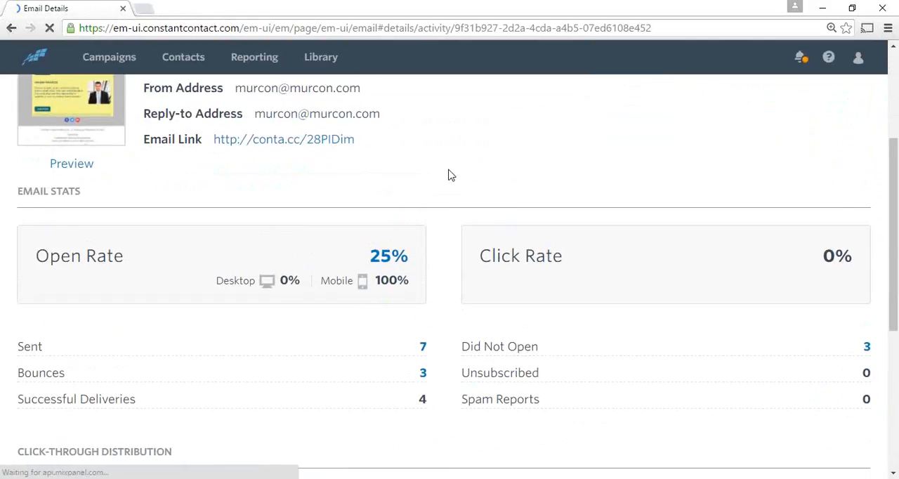
scroll(448, 177, "down", 5)
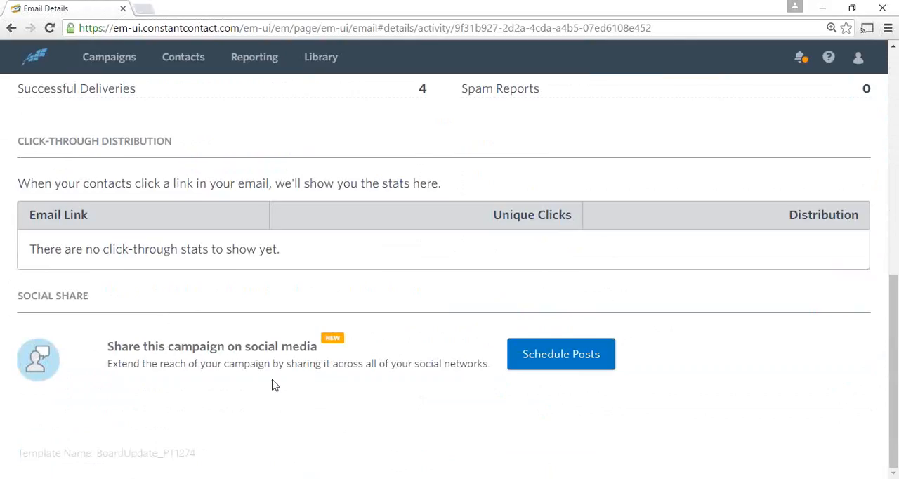
Open social post scheduling for the 160622barrow demo campaign and dismiss the What's New notice
left_click(566, 357)
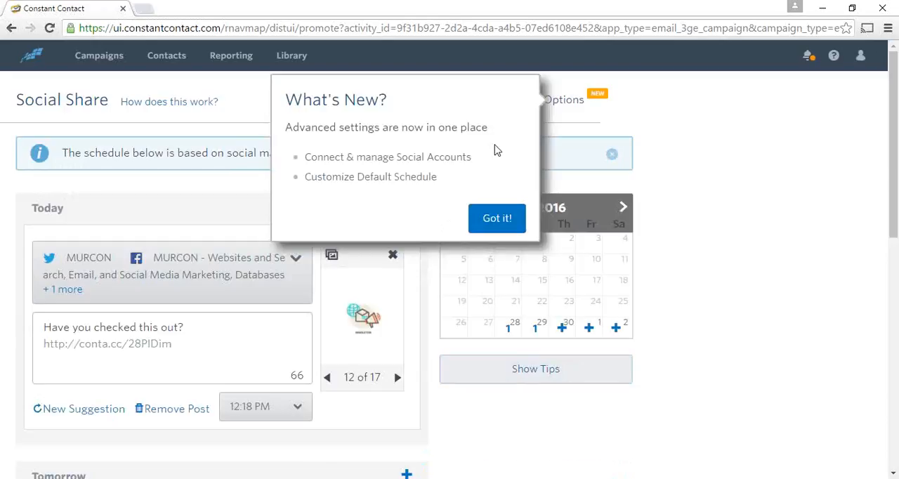
left_click(498, 219)
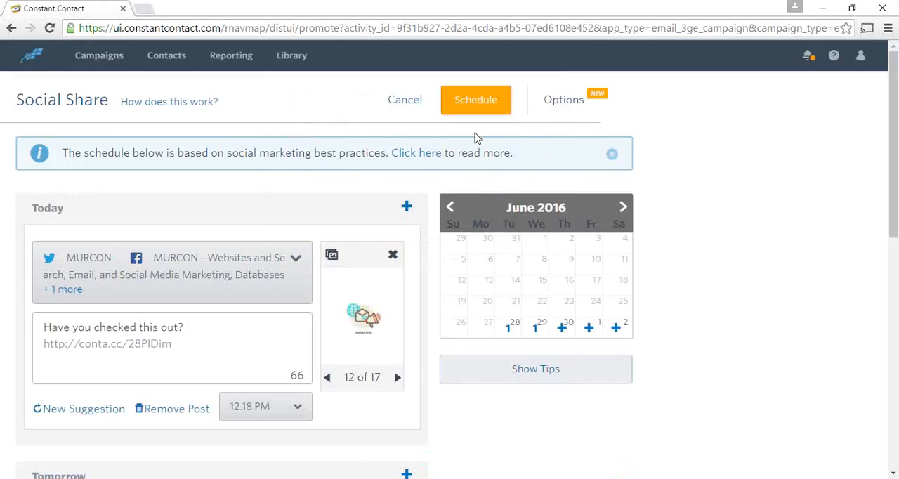
scroll(195, 311, "down", 1)
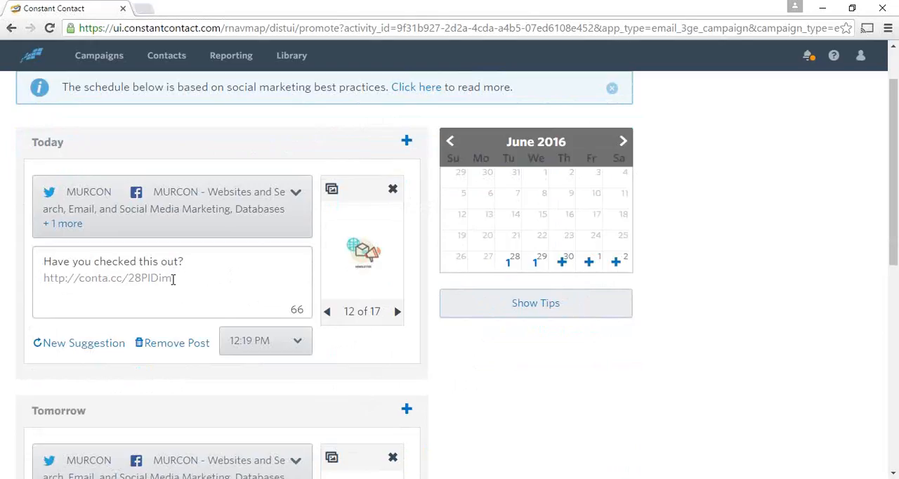
Browse back through the images for today's social post to the MURCON banner, image 7 of 17
left_click(184, 260)
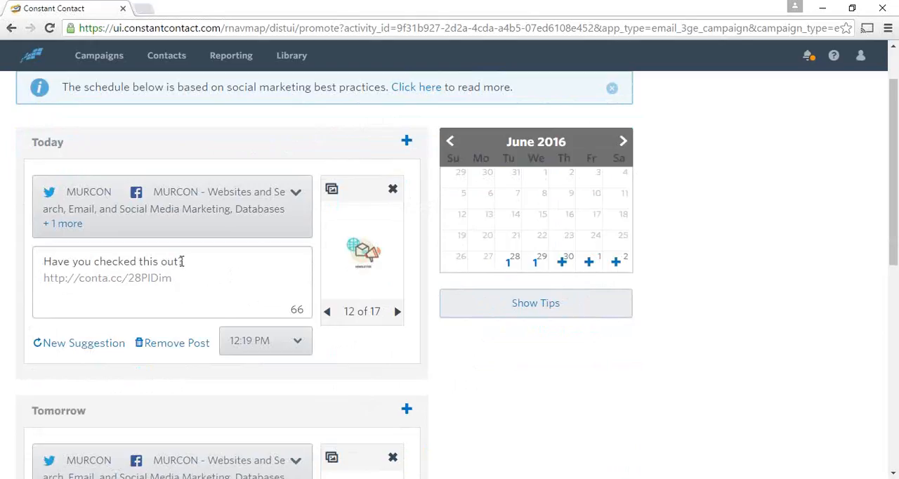
left_click(328, 314)
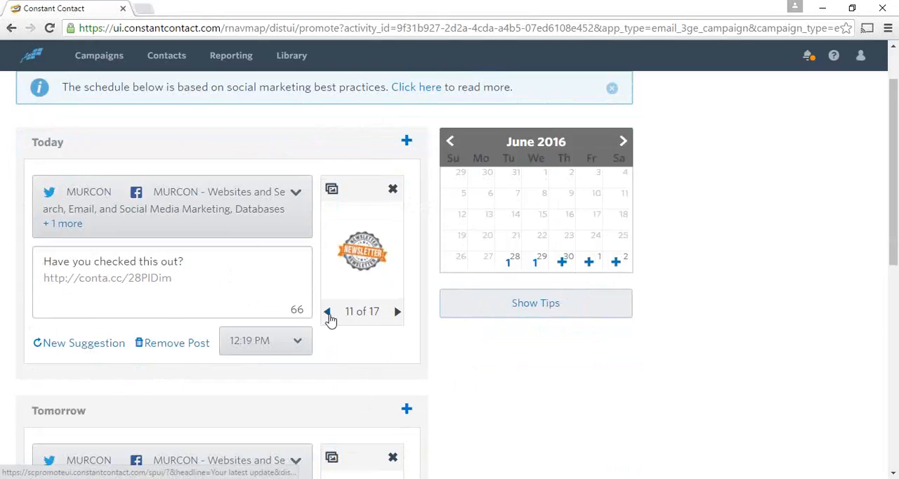
left_click(328, 314)
left_click(328, 313)
left_click(328, 313)
left_click(328, 313)
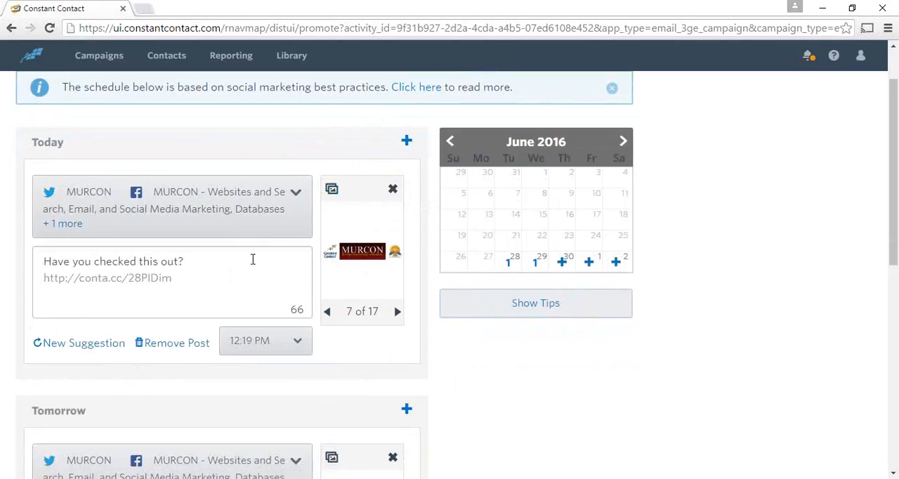
Check which social accounts today's post is shared to, and return to the Campaigns list without scheduling
left_click(295, 193)
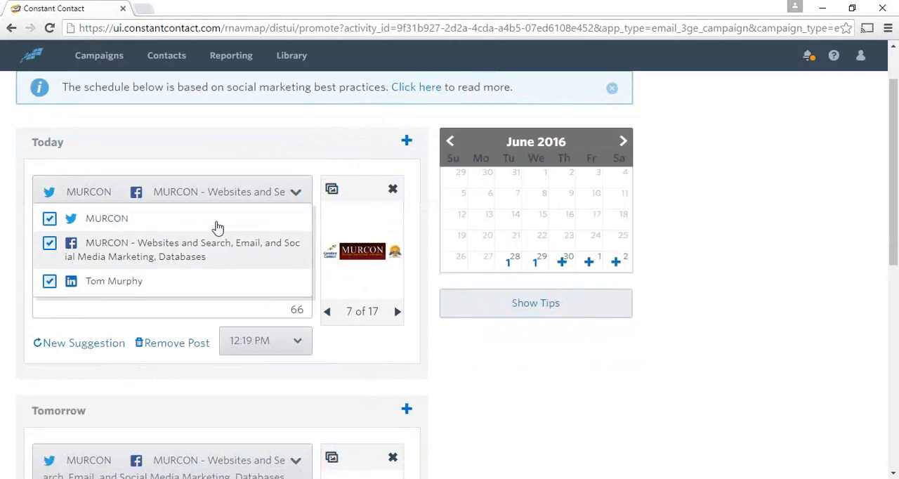
left_click(295, 194)
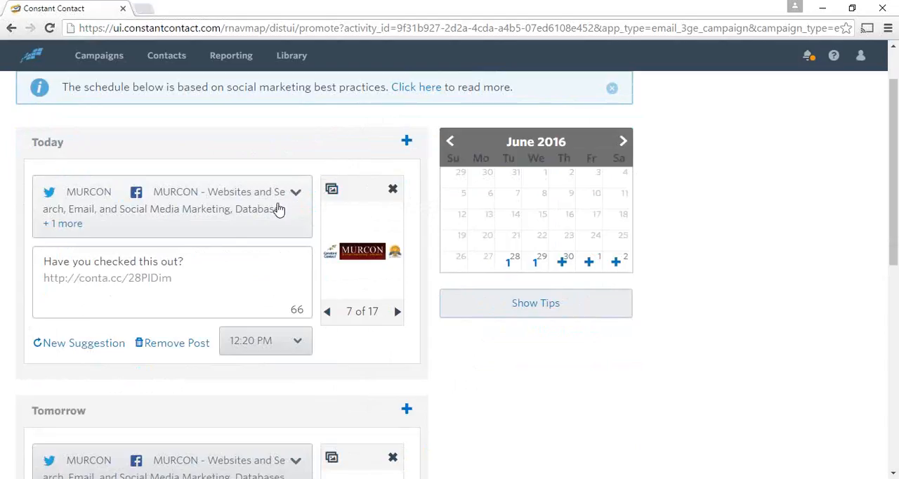
left_click(293, 194)
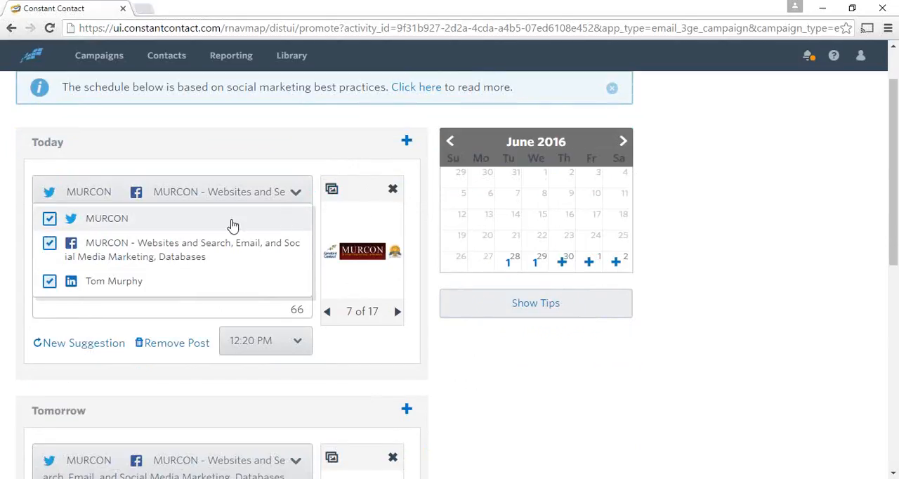
left_click(295, 199)
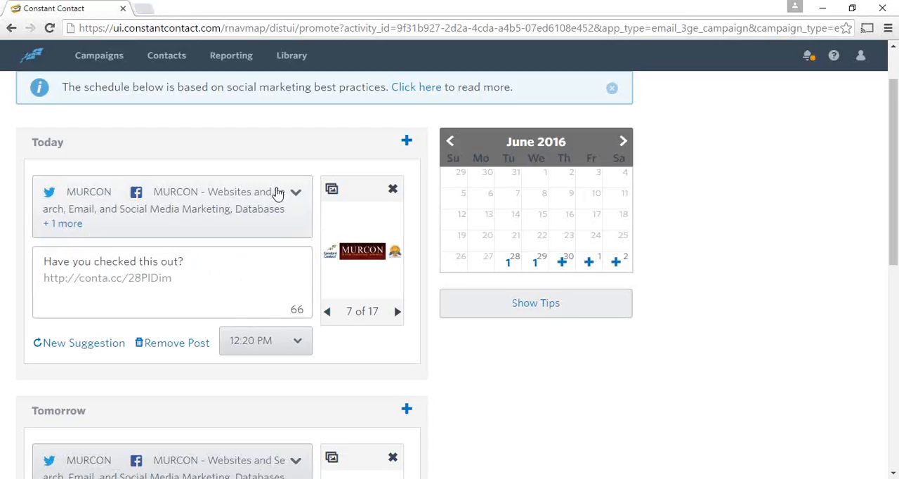
left_click(94, 62)
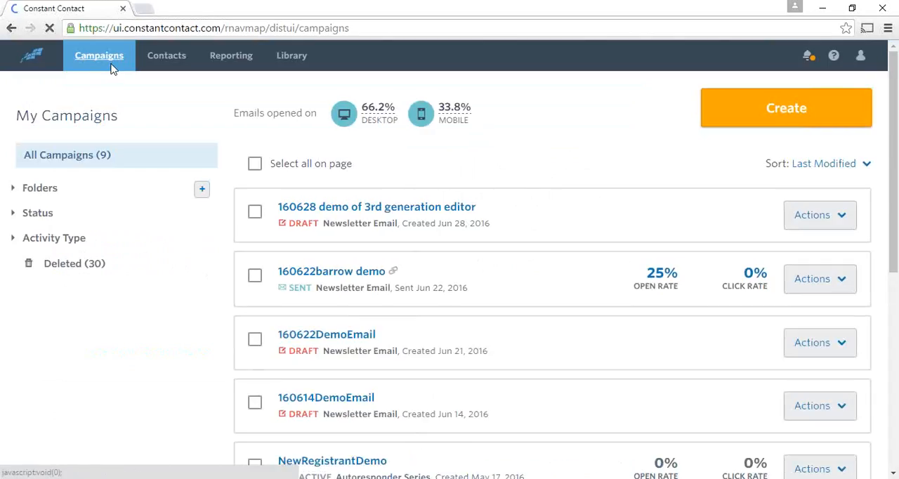
Switch to the running PowerPoint slide show and advance past the "Let's get started…" slide
key("alt+Tab")
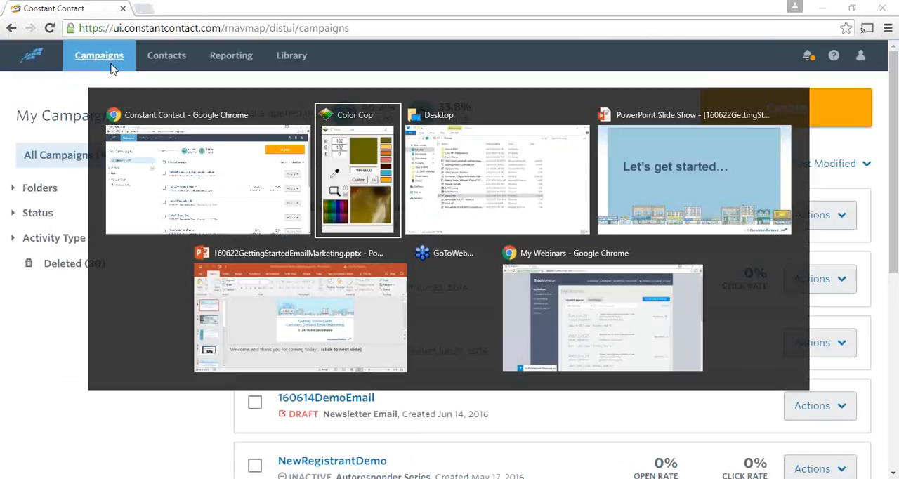
key("alt+Tab")
key("alt+Tab")
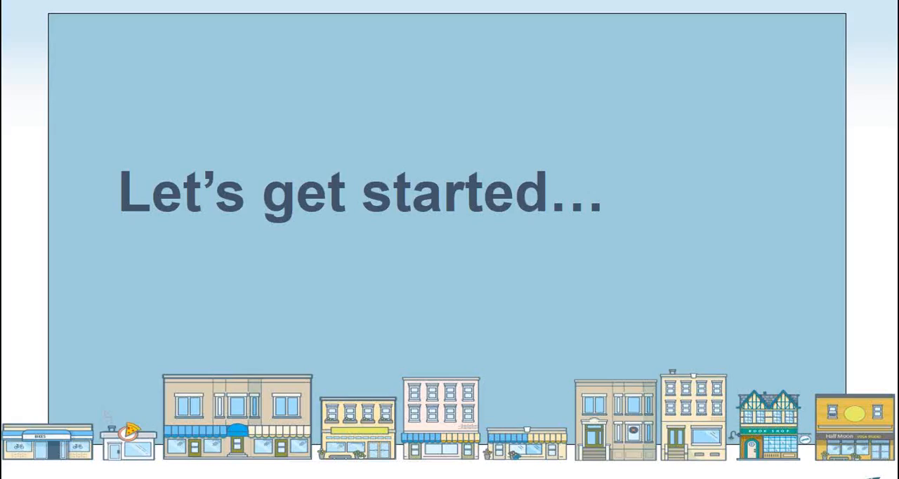
key("Right")
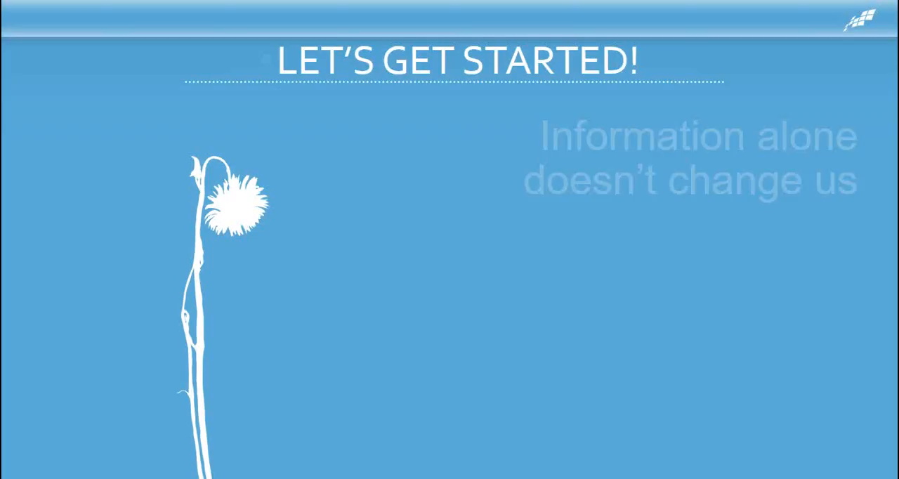